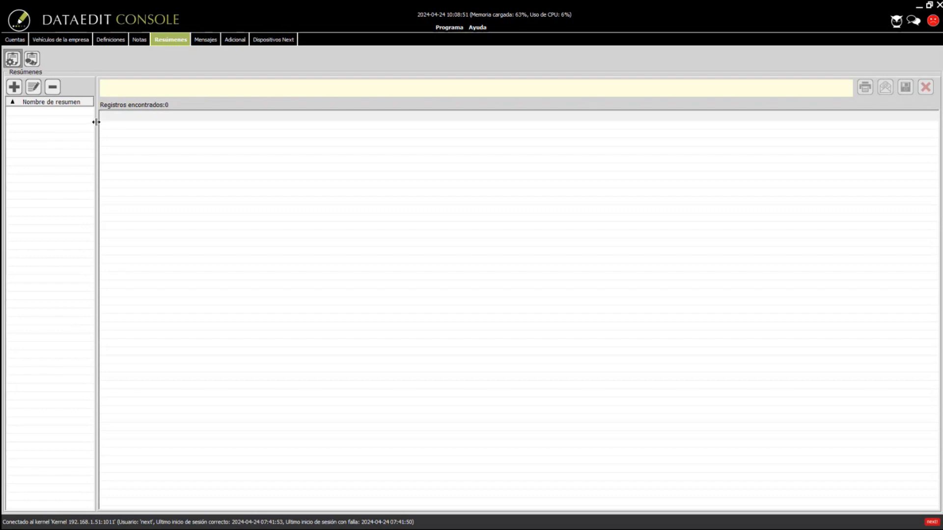
Widen the summary list and create a new summary named LISTA DE CUENTAS ACTIVAS.
drag(136, 121, 135, 129)
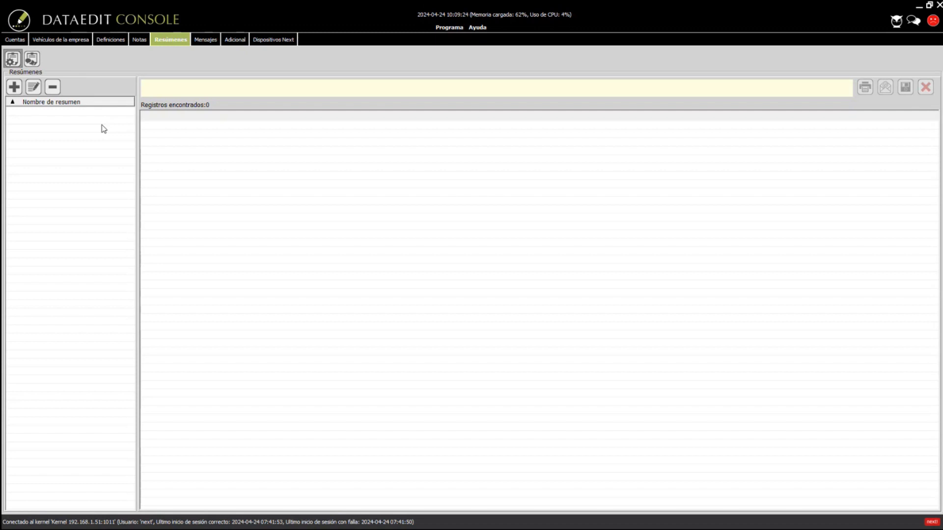
click(14, 88)
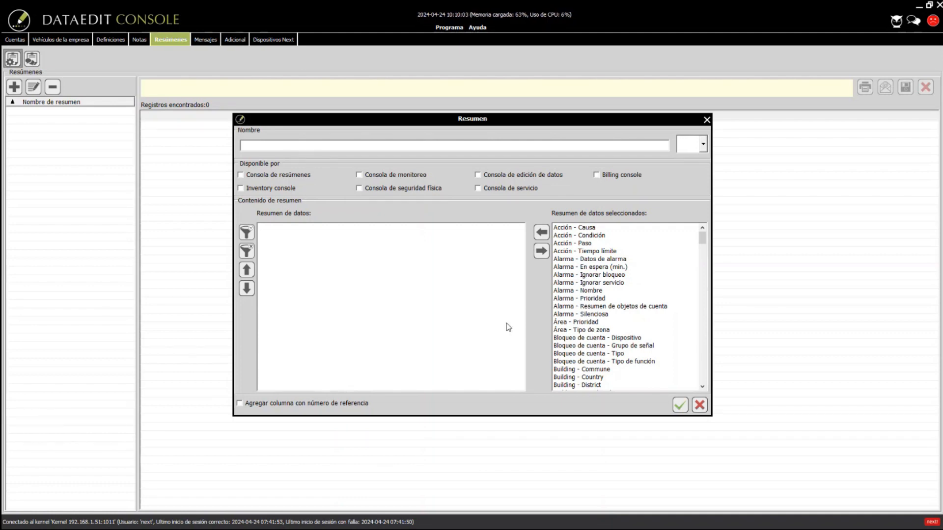
click(269, 146)
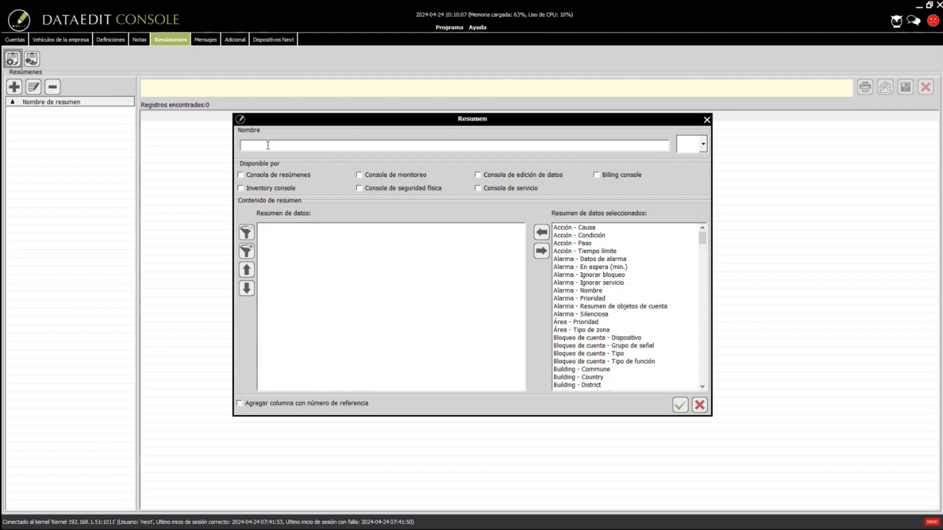
text(LISTAD)
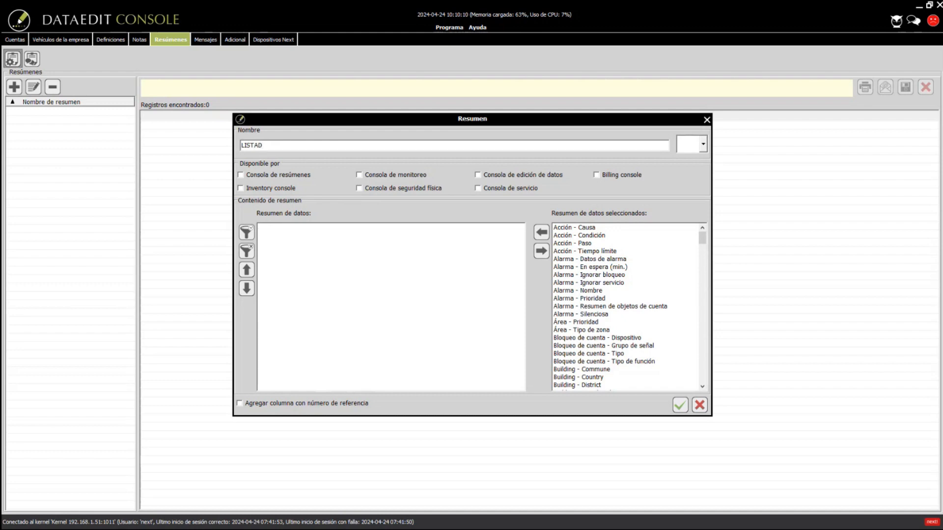
key(BackSpace)
text(DE CUENTAS ACTIVAS)
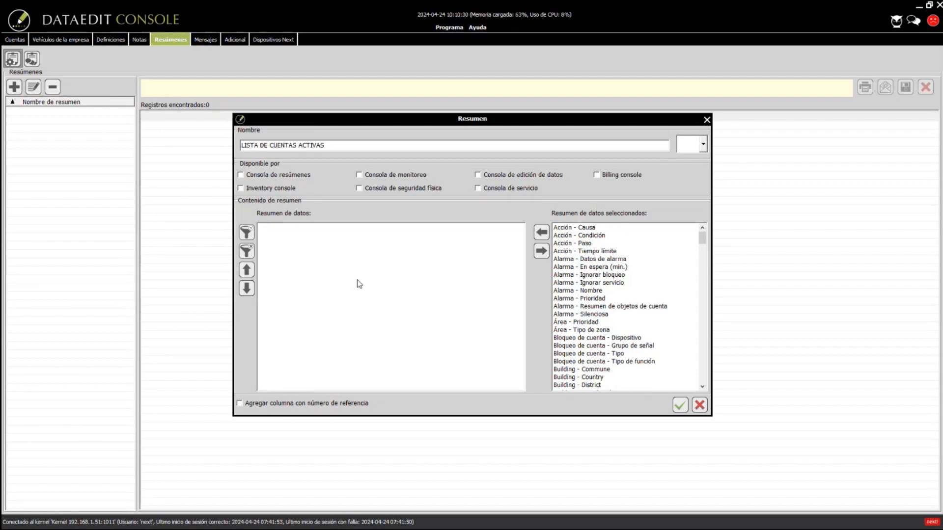
Examine the available Cuenta data fields, from Acceso a facturación through Contacto and Nombre to Tiempo de creación.
scroll(630, 334, down, 5)
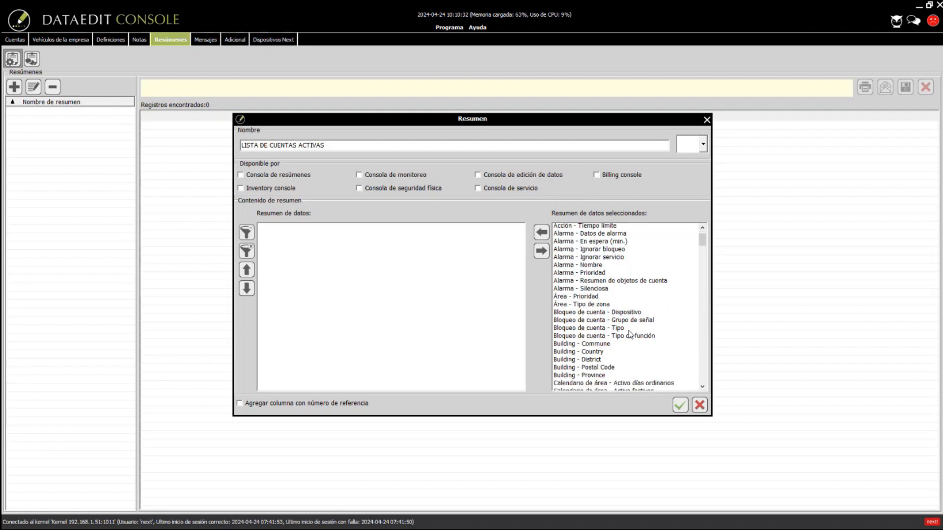
scroll(631, 334, down, 9)
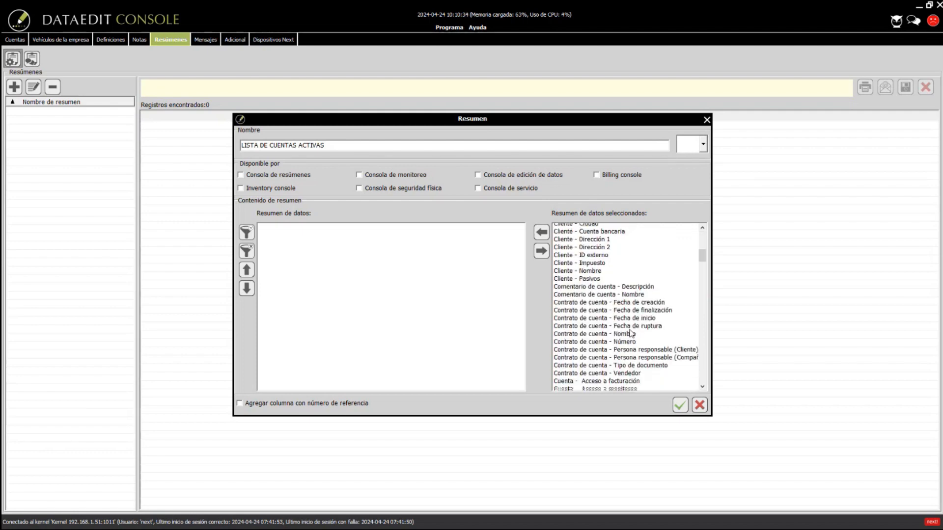
scroll(631, 334, down, 1)
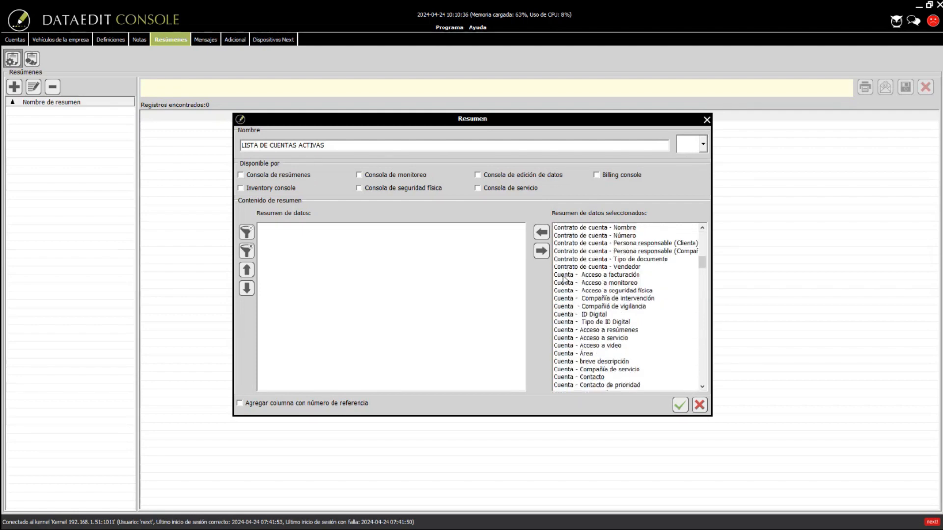
click(566, 274)
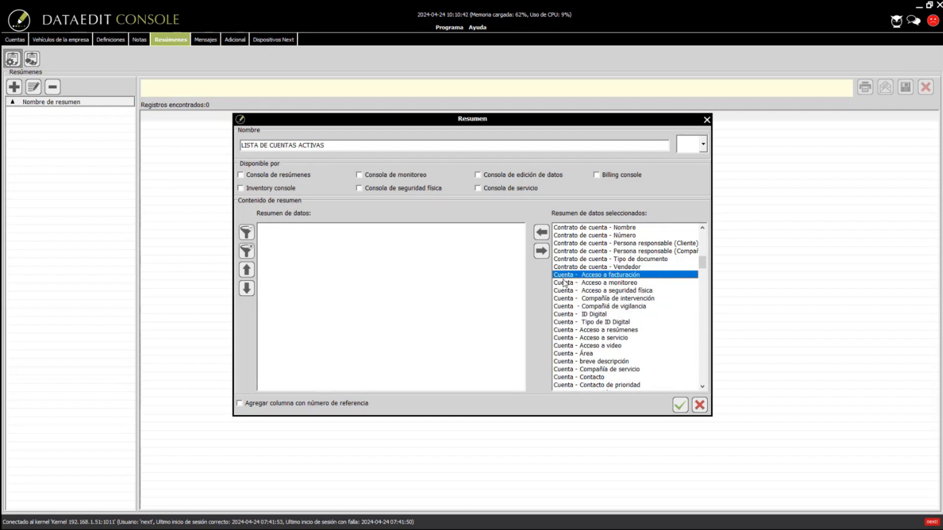
click(597, 285)
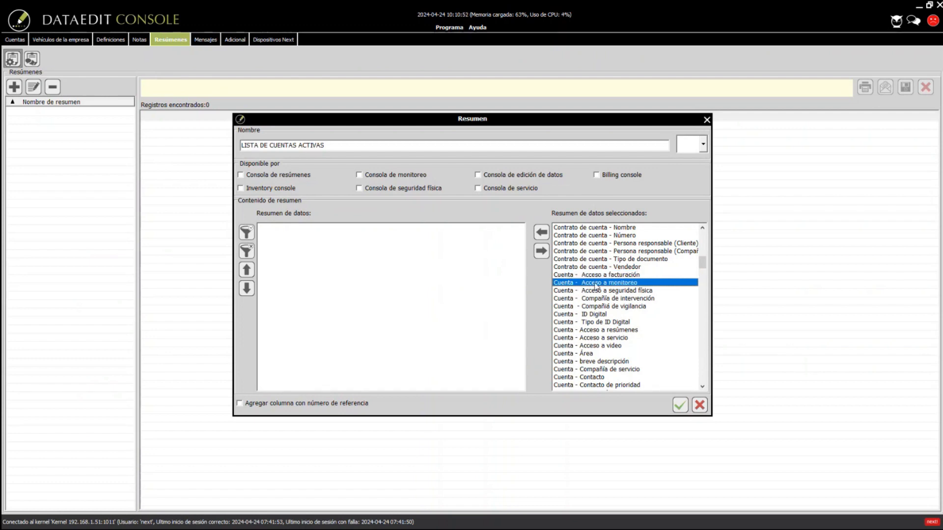
click(609, 292)
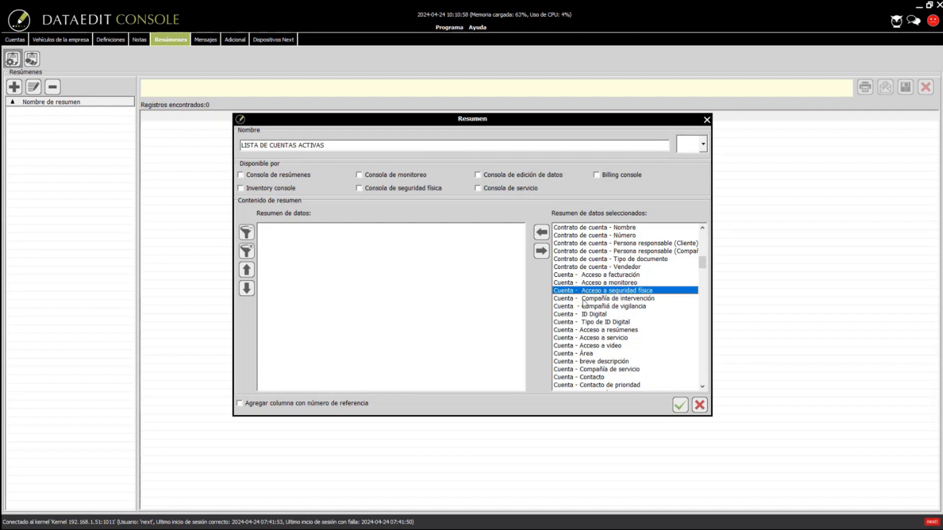
click(616, 299)
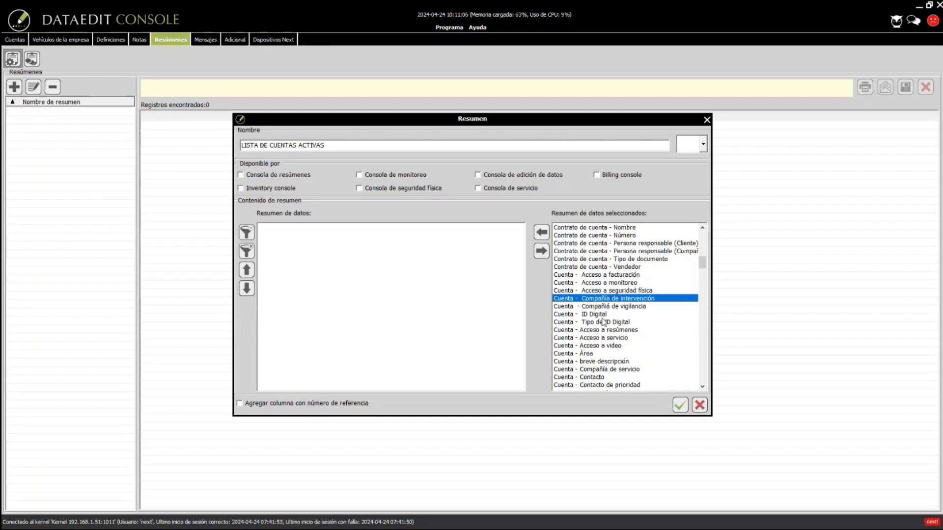
scroll(605, 320, down, 3)
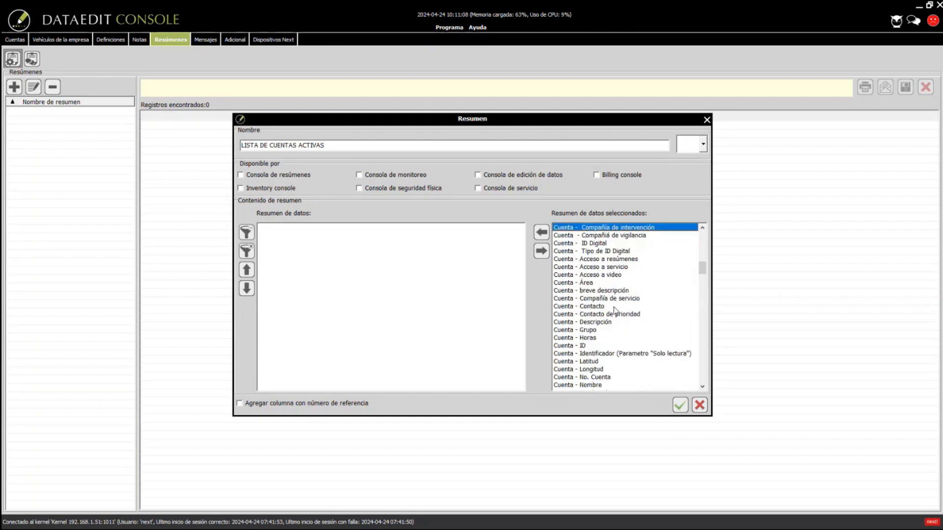
click(587, 291)
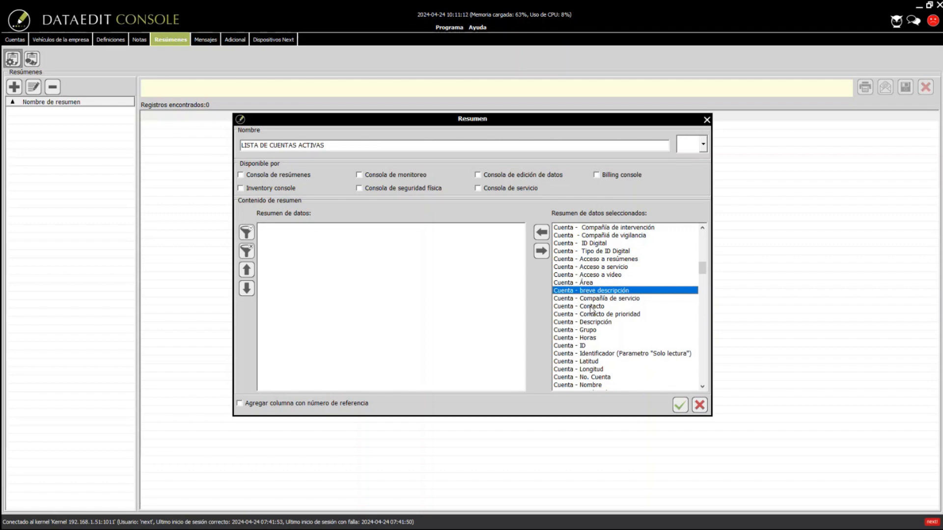
click(591, 308)
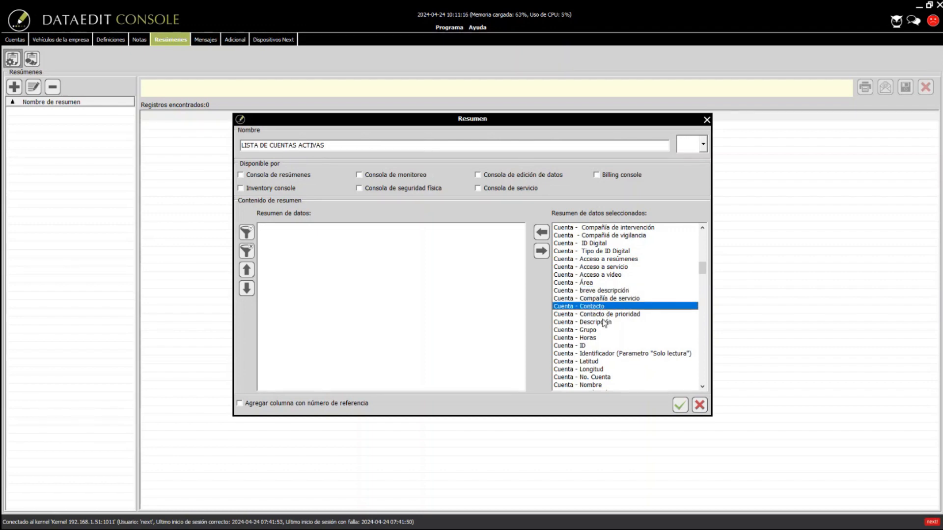
click(594, 315)
scroll(589, 333, down, 2)
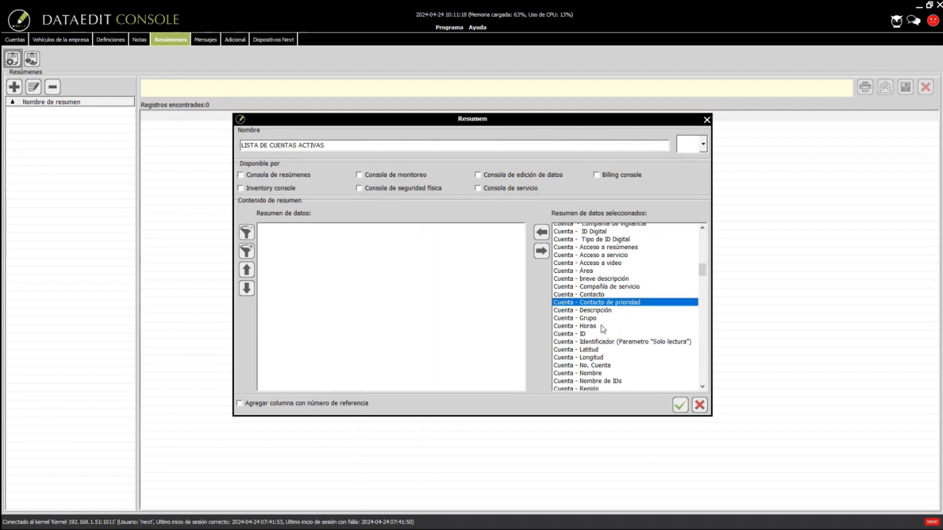
click(583, 353)
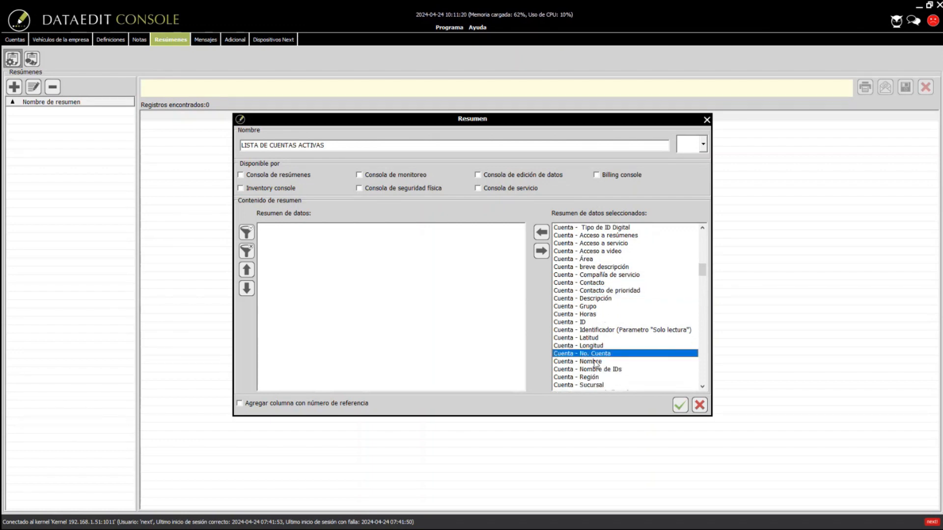
click(594, 362)
click(702, 387)
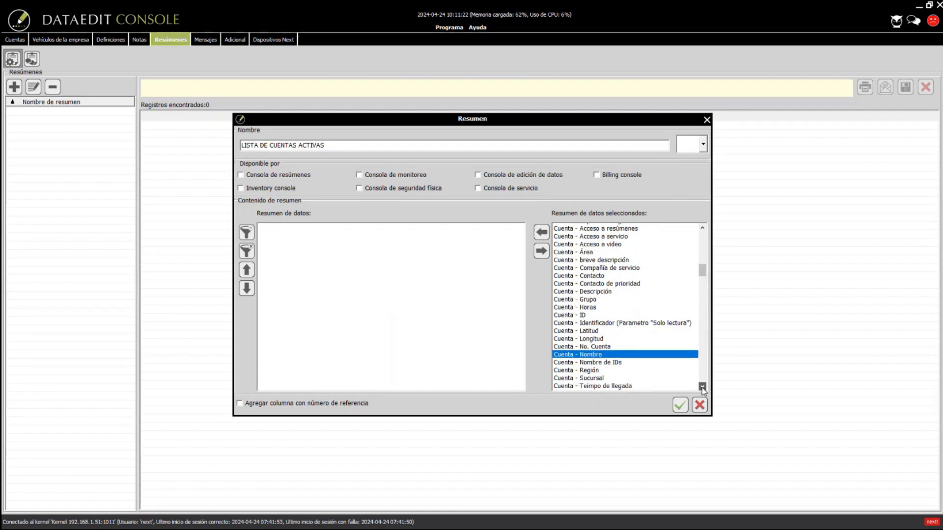
click(702, 386)
click(702, 386)
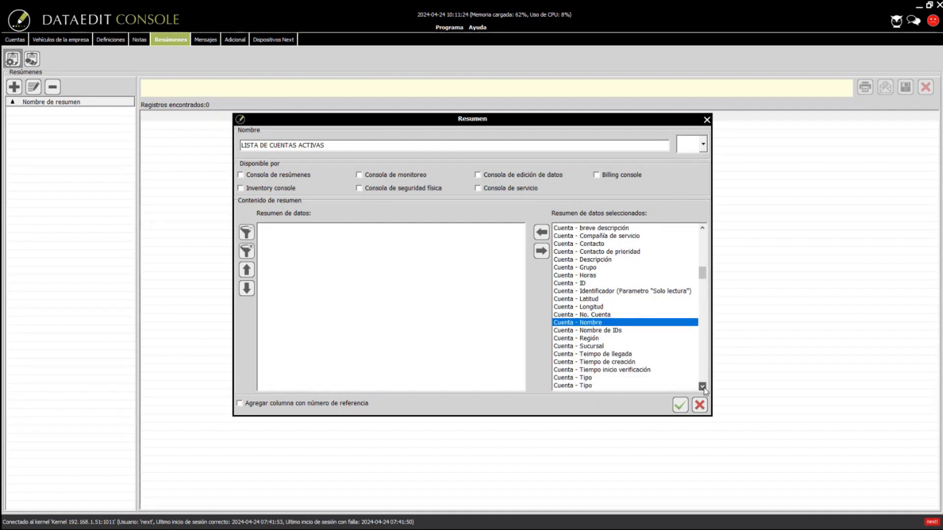
click(702, 386)
click(702, 387)
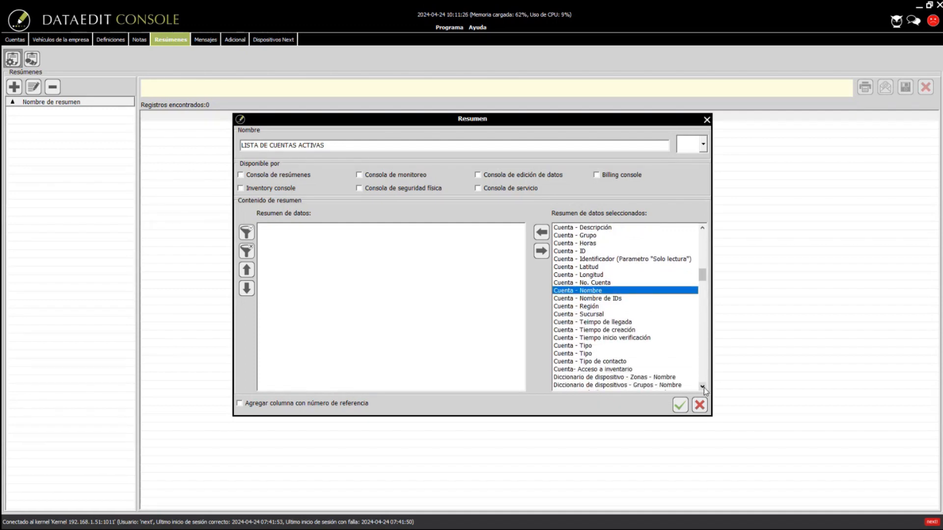
click(593, 331)
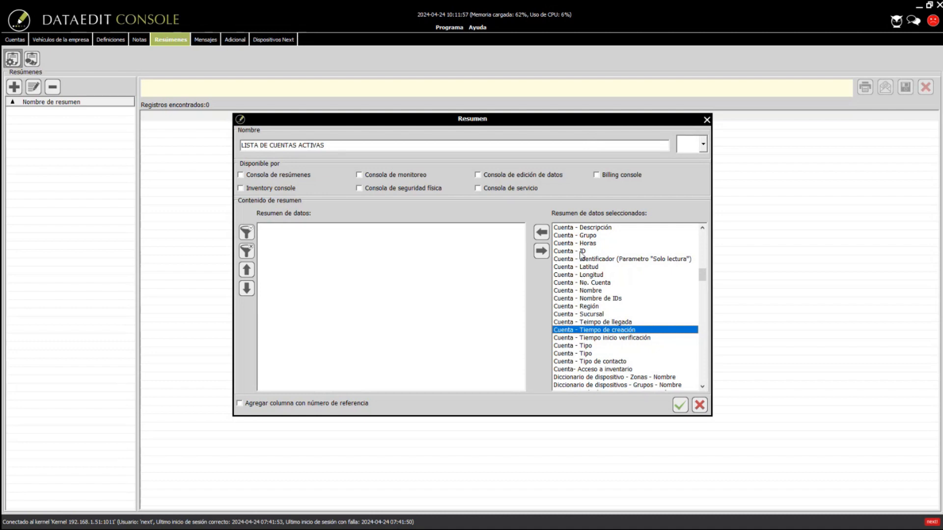
Add the Cuenta - No. Cuenta and Cuenta - Nombre fields to the summary's content.
click(584, 283)
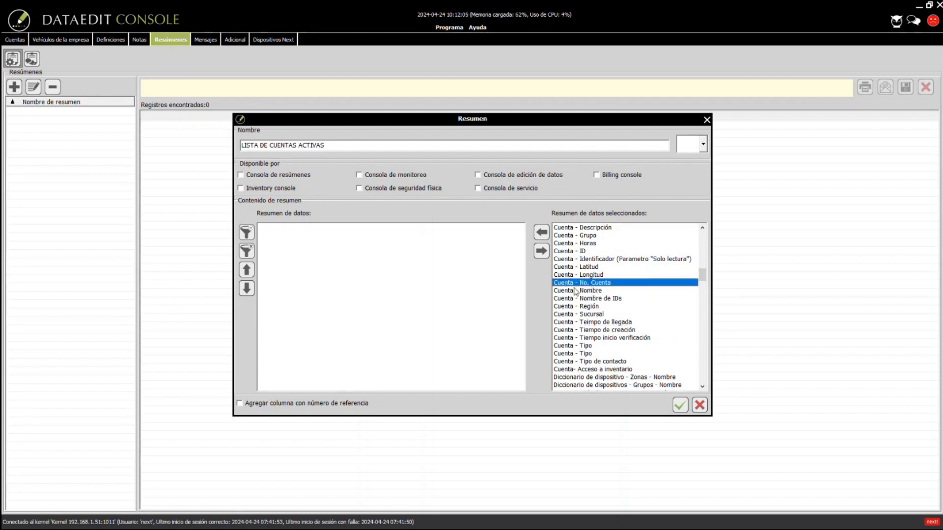
click(542, 235)
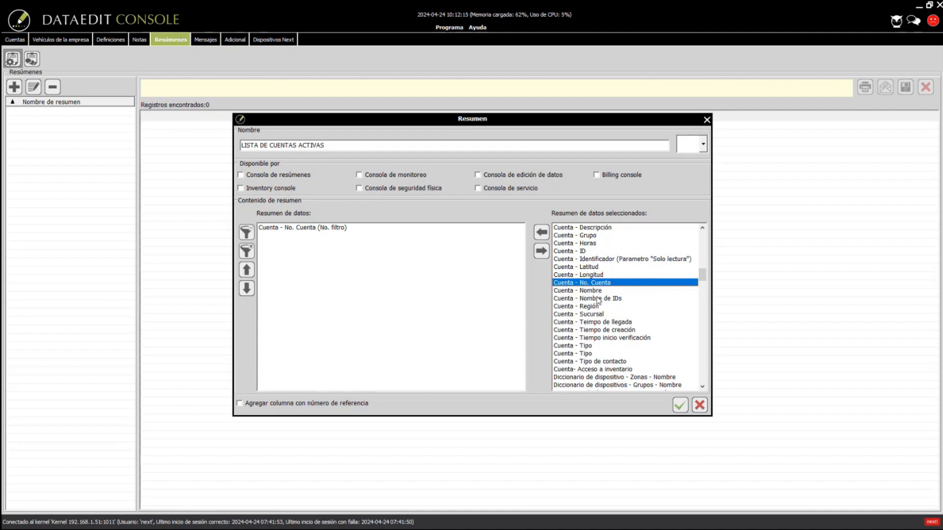
click(585, 291)
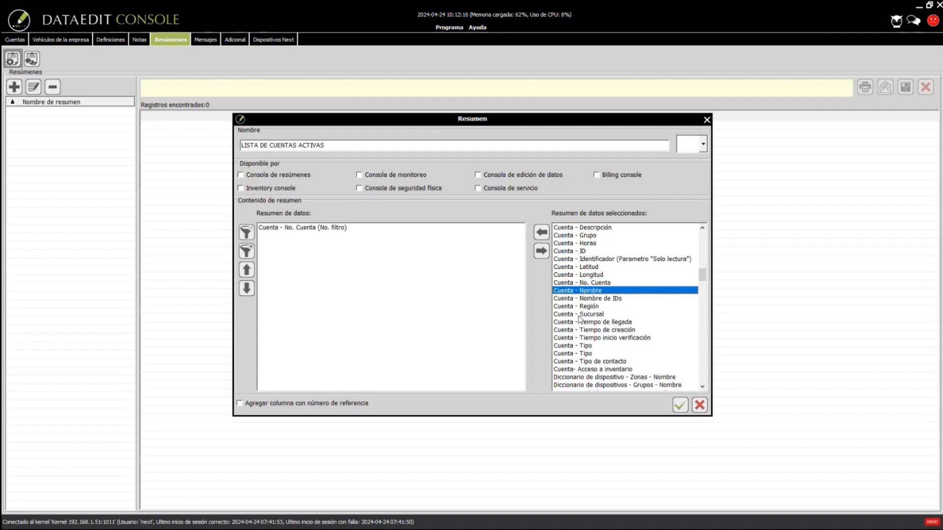
click(542, 235)
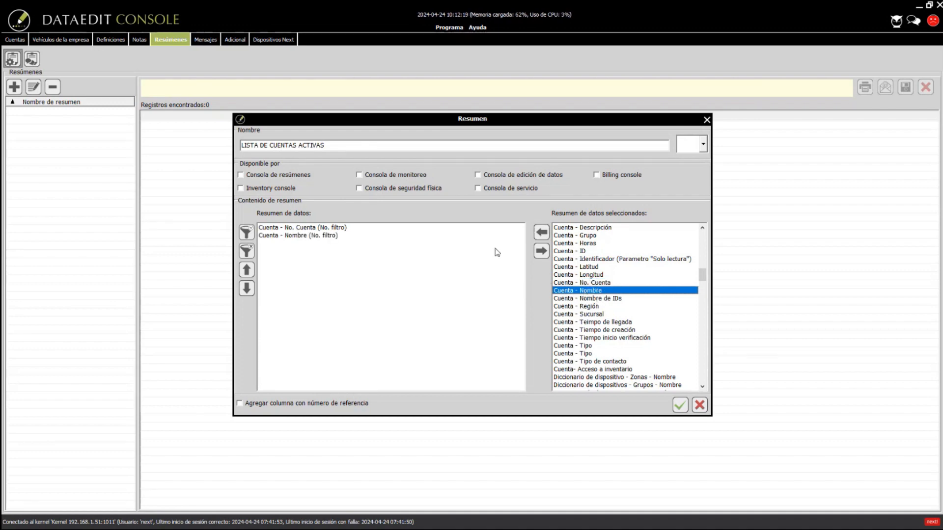
click(586, 346)
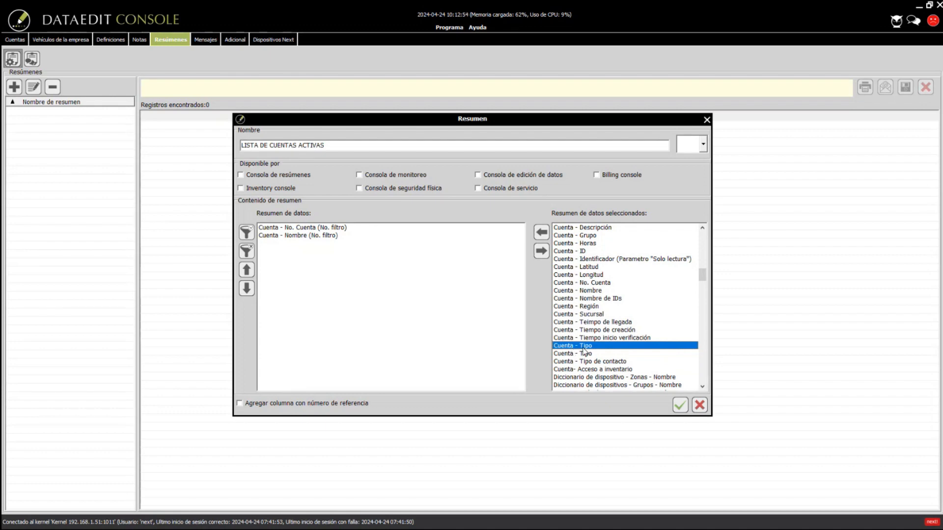
click(275, 229)
click(282, 236)
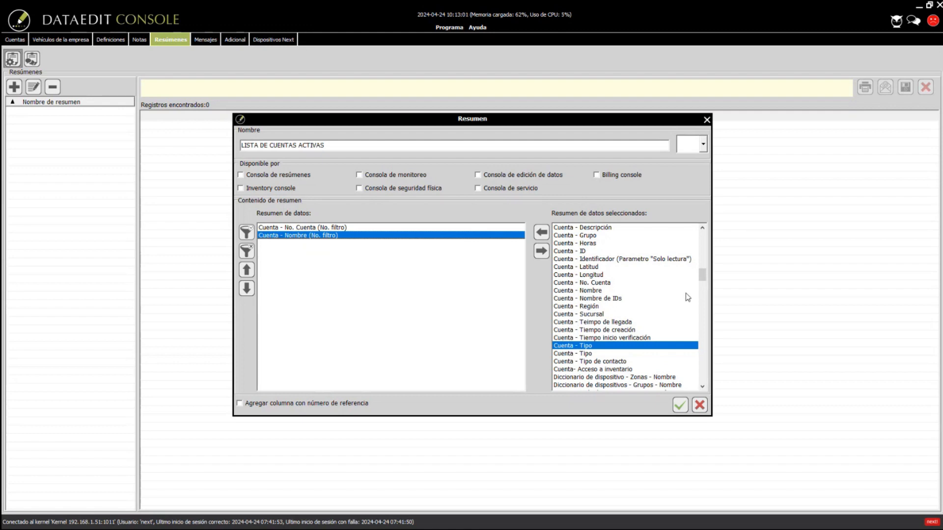
Add the property fields Inmueble - Ciudad and Inmueble - Dirección 1 to the summary's content.
drag(702, 278, 706, 342)
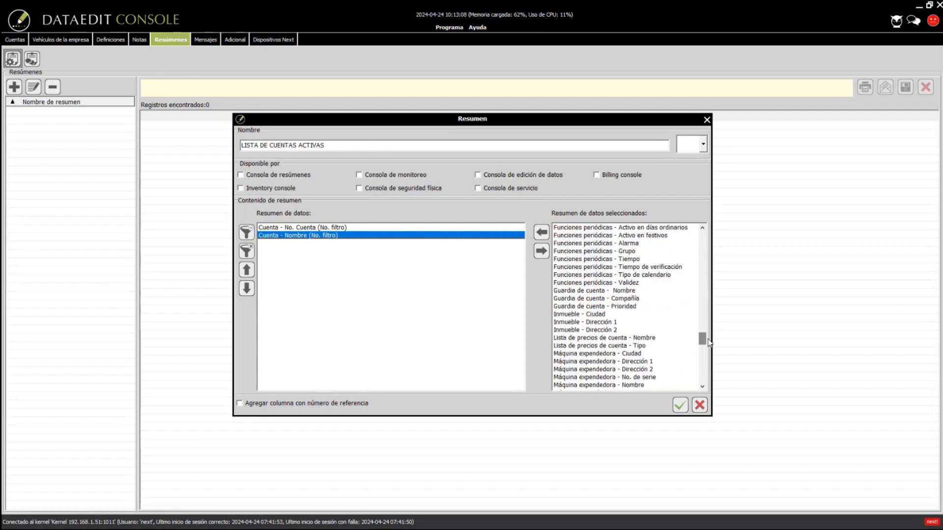
click(570, 316)
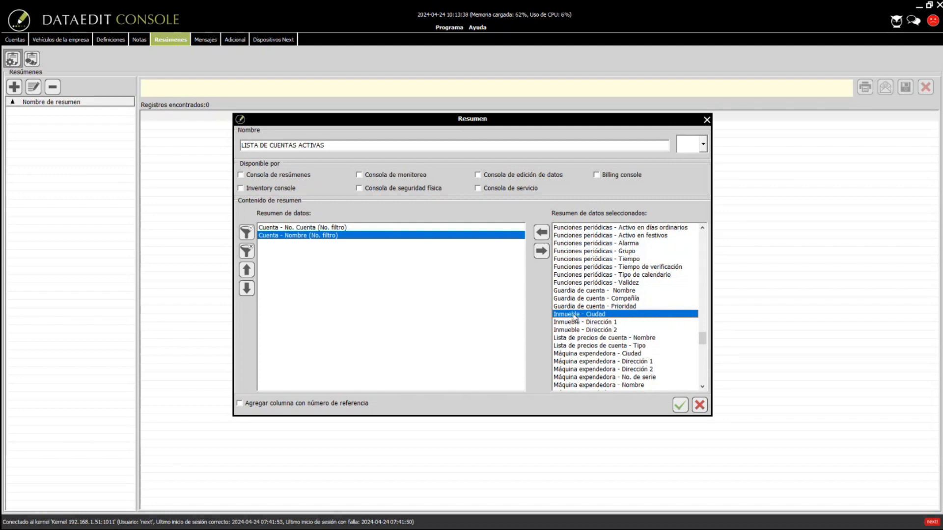
click(541, 232)
click(592, 323)
click(542, 232)
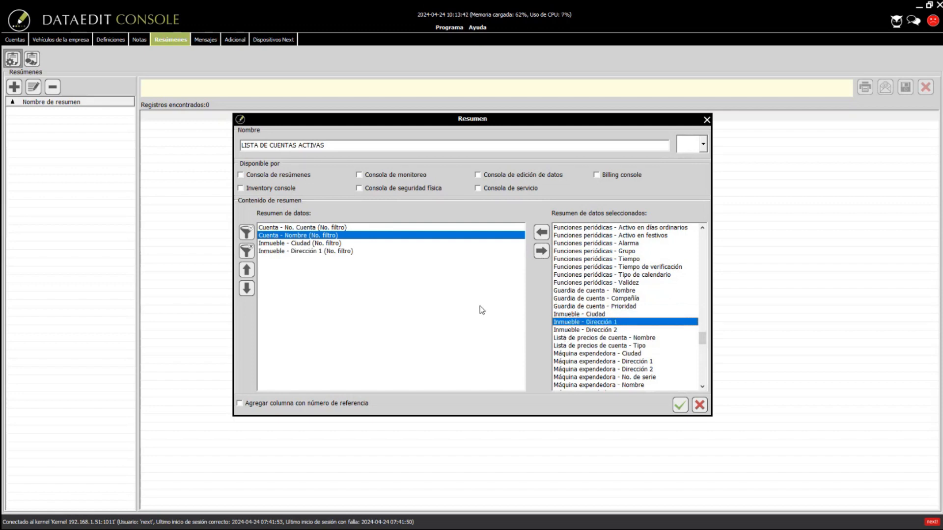
Add the Cuenta - Contacto and Cuenta - Tiempo de creación fields to the summary's content.
drag(703, 340, 703, 277)
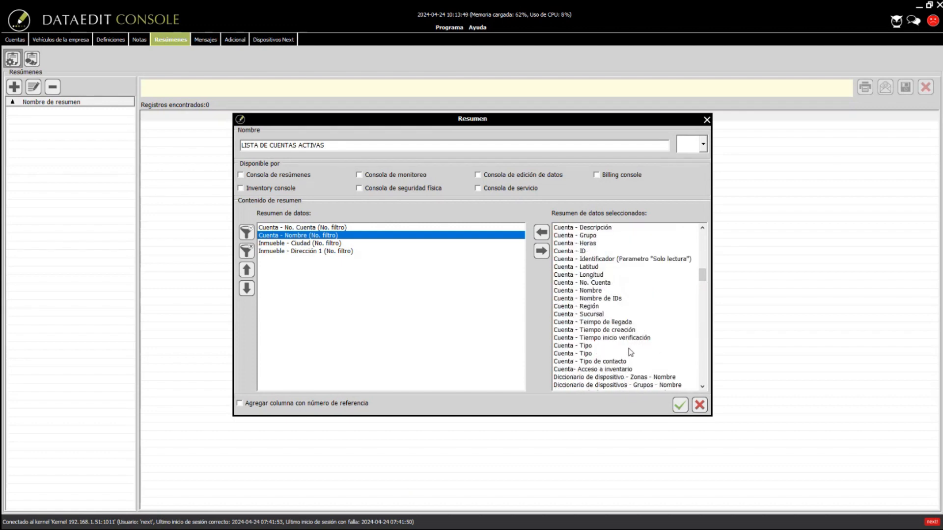
scroll(625, 326, up, 2)
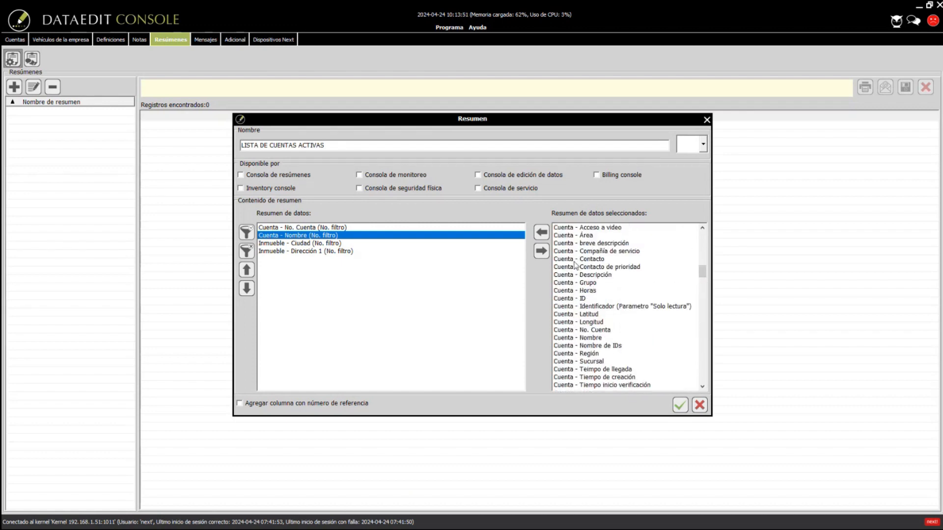
click(578, 260)
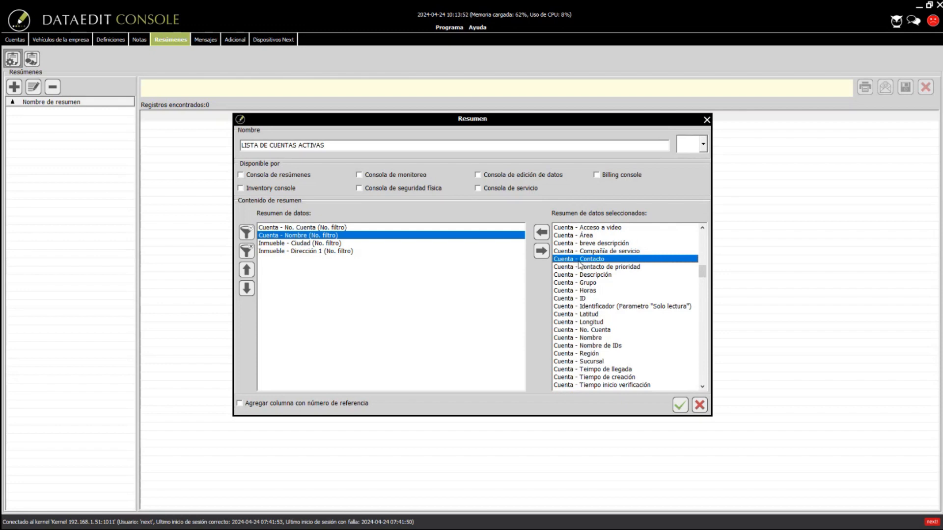
click(542, 234)
click(603, 377)
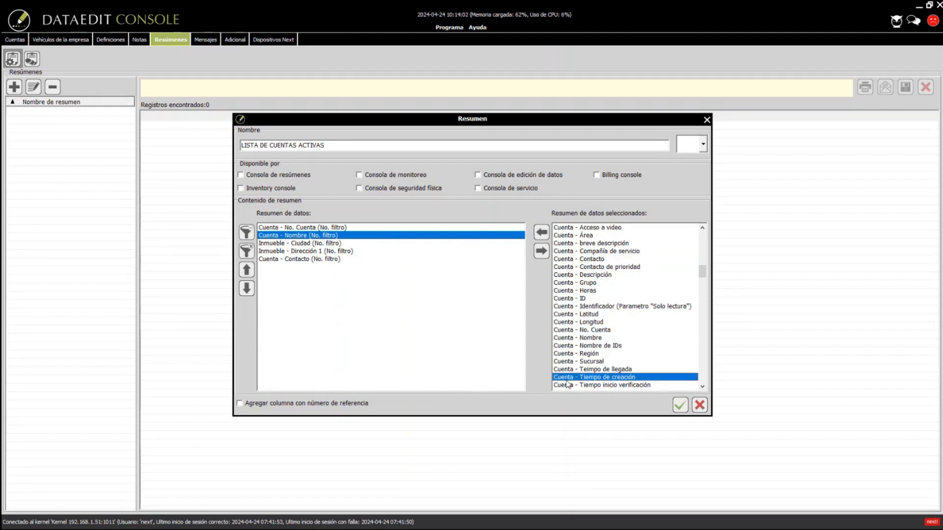
click(542, 233)
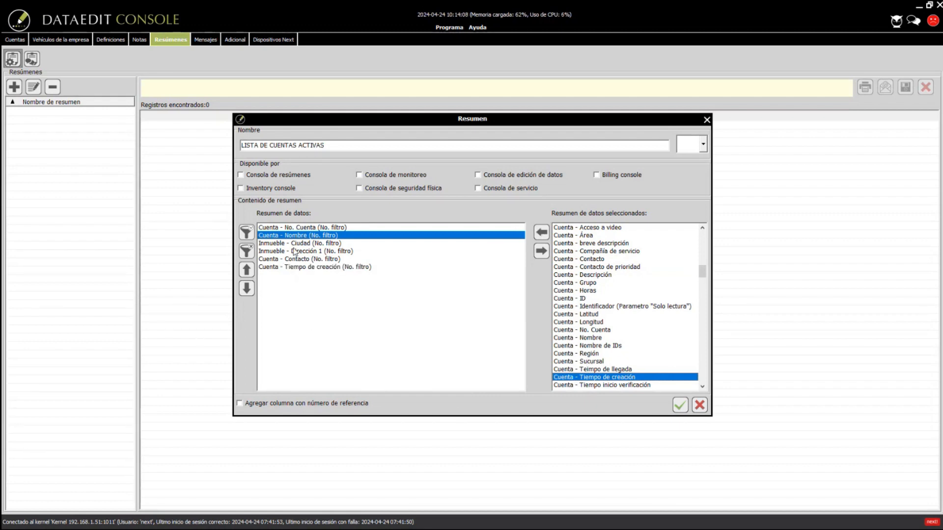
Examine the fields chosen for the summary's content, from Cuenta - No. Cuenta through Cuenta - Tiempo de creación.
click(279, 229)
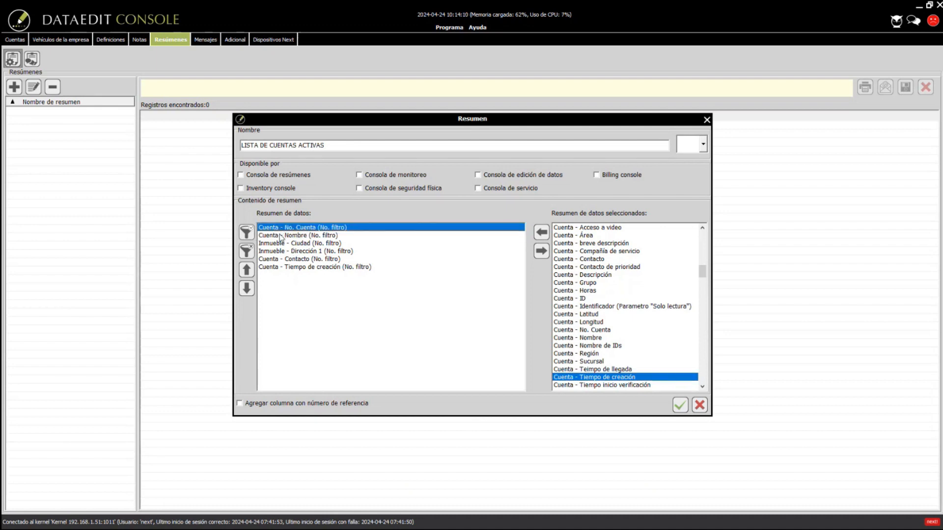
click(280, 236)
click(281, 243)
click(285, 253)
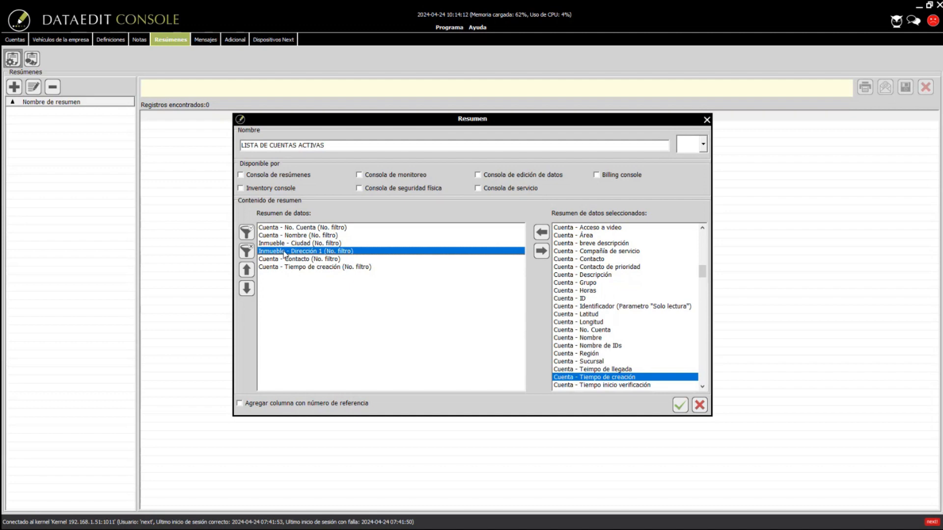
click(278, 267)
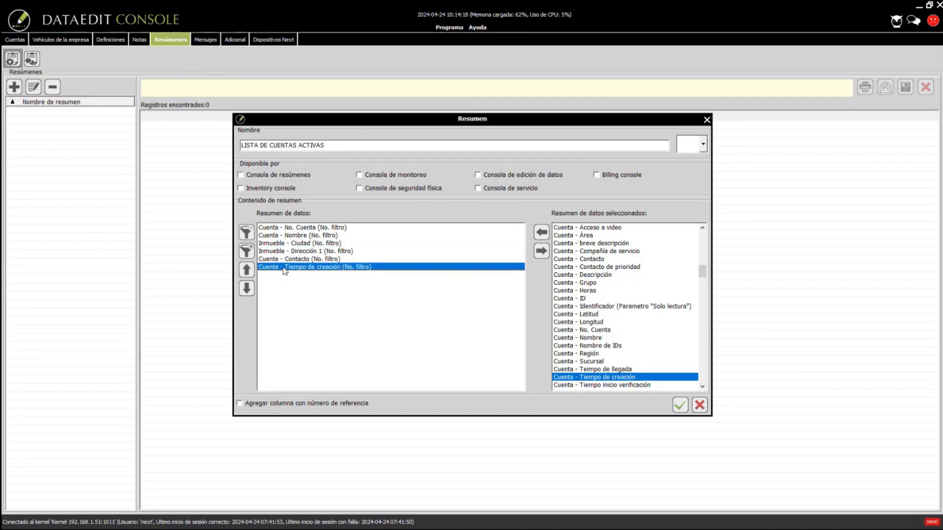
click(287, 244)
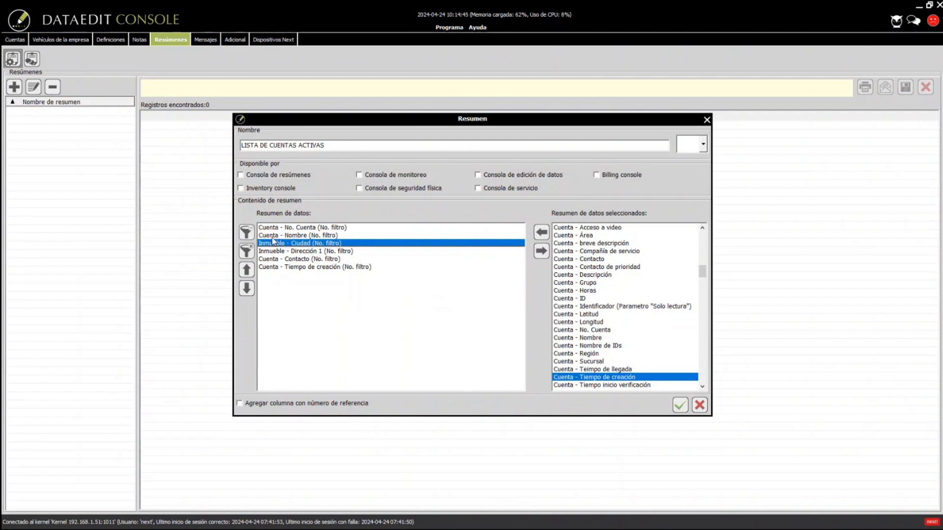
click(272, 237)
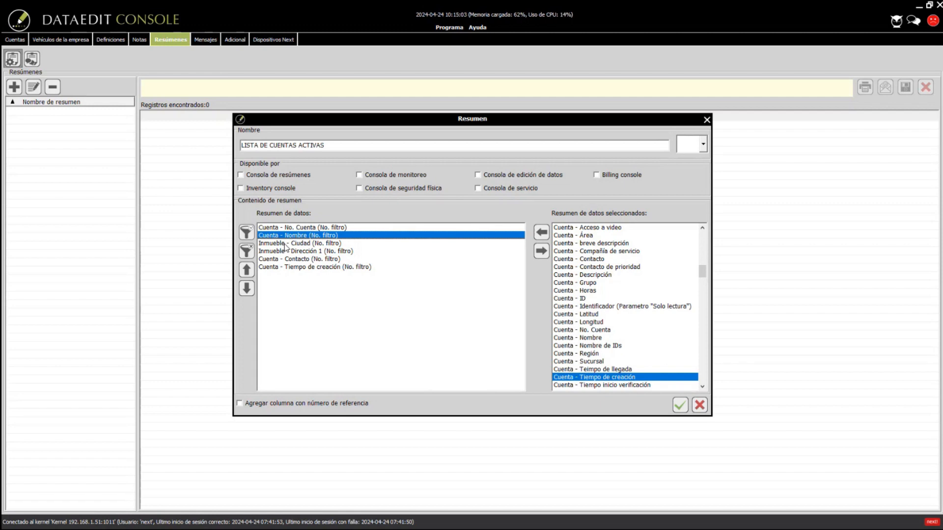
click(285, 244)
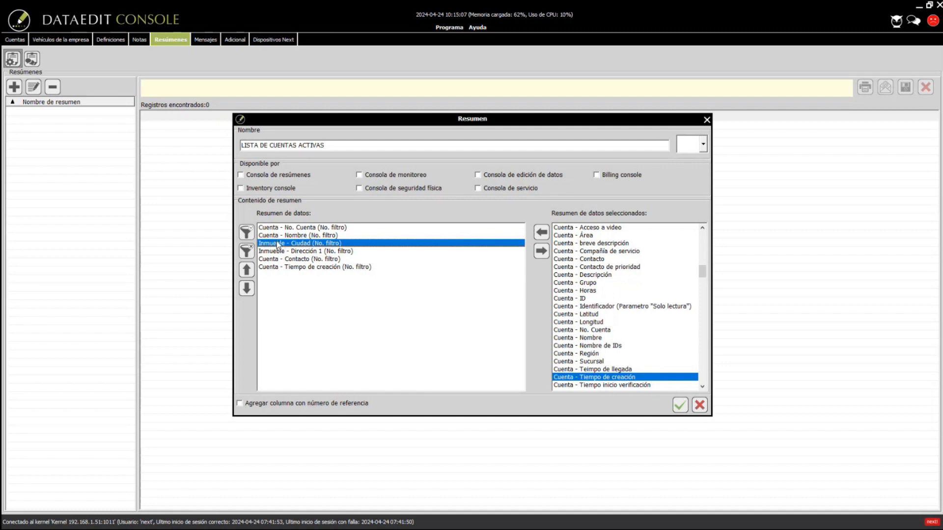
Try a filter with the Contiene condition on the Cuenta - Nombre field, then discard it.
click(288, 235)
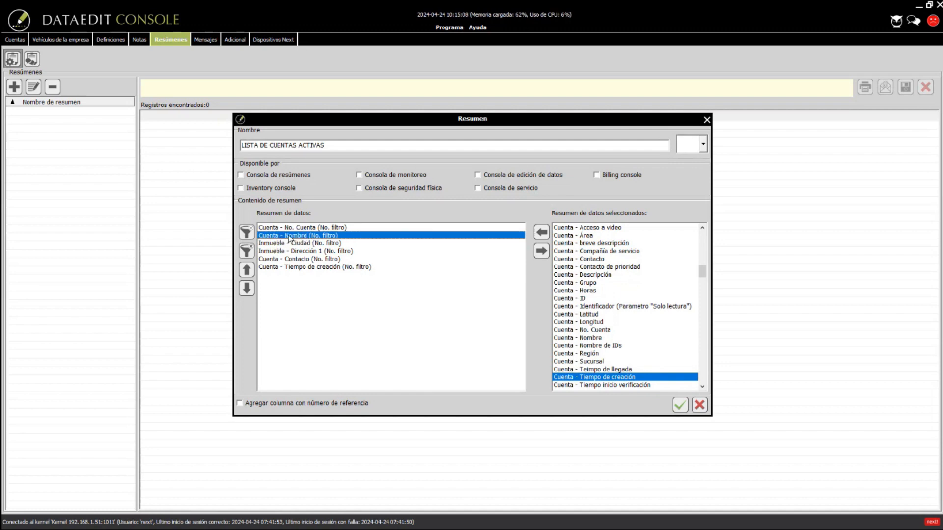
click(247, 235)
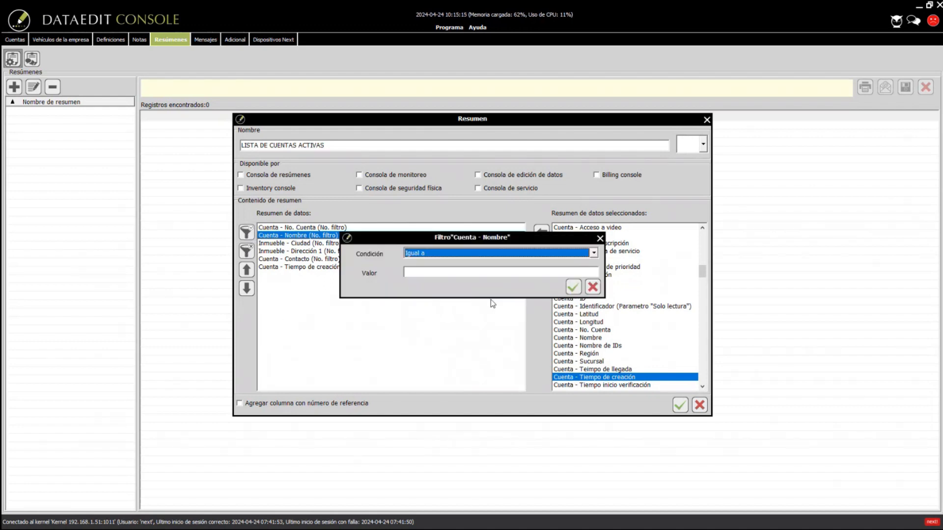
click(593, 252)
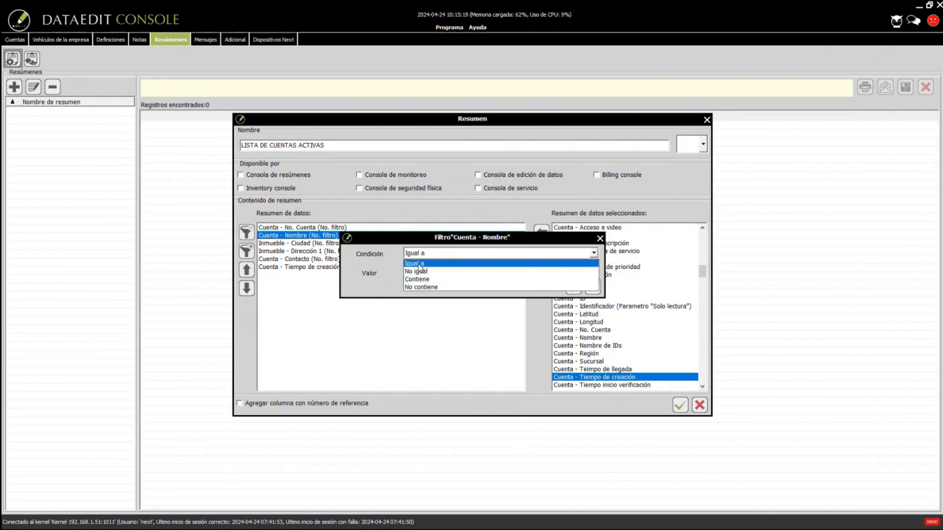
click(419, 264)
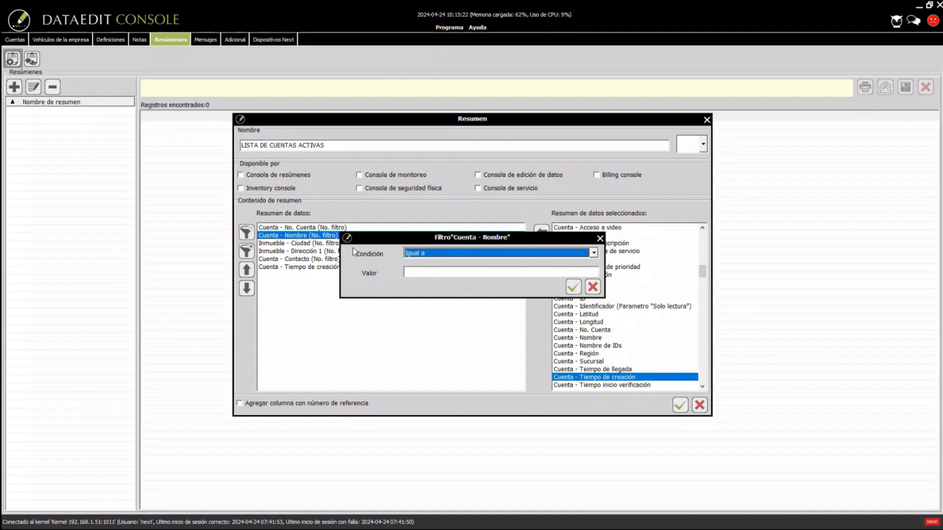
click(485, 253)
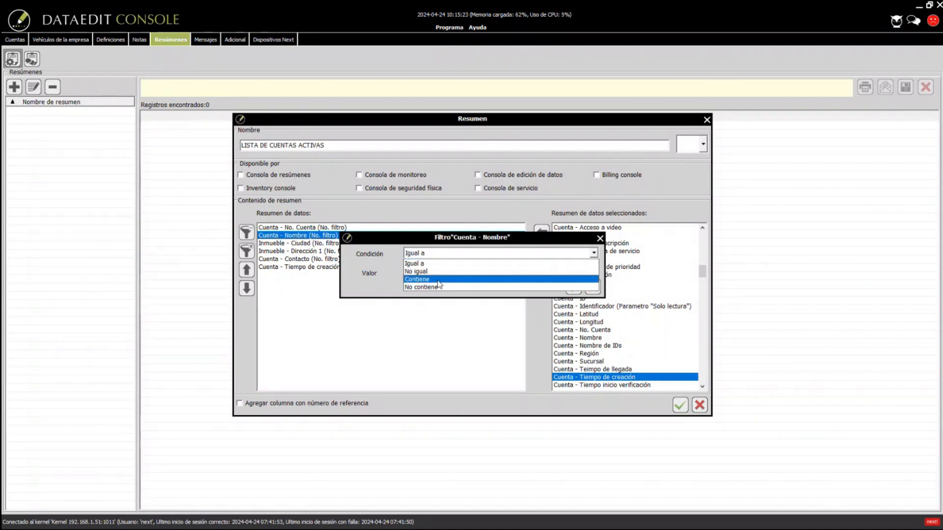
click(422, 282)
click(411, 273)
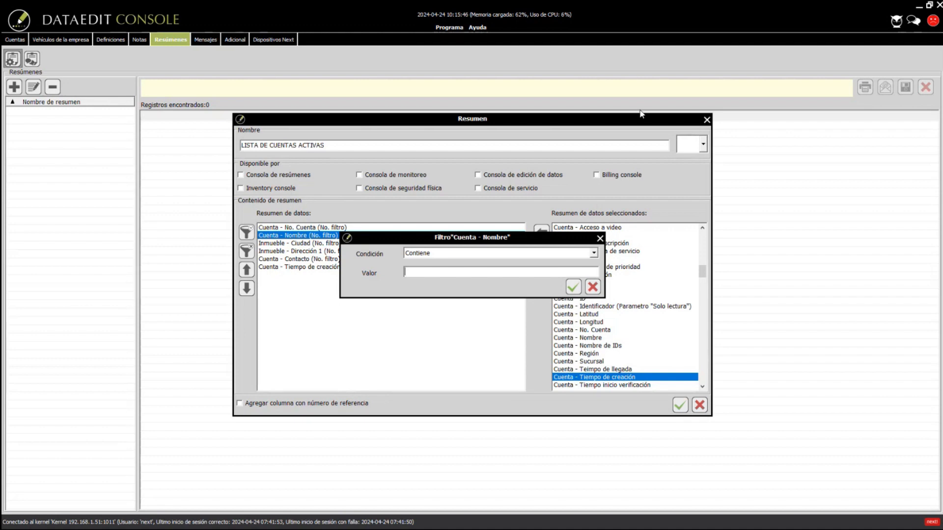
click(600, 238)
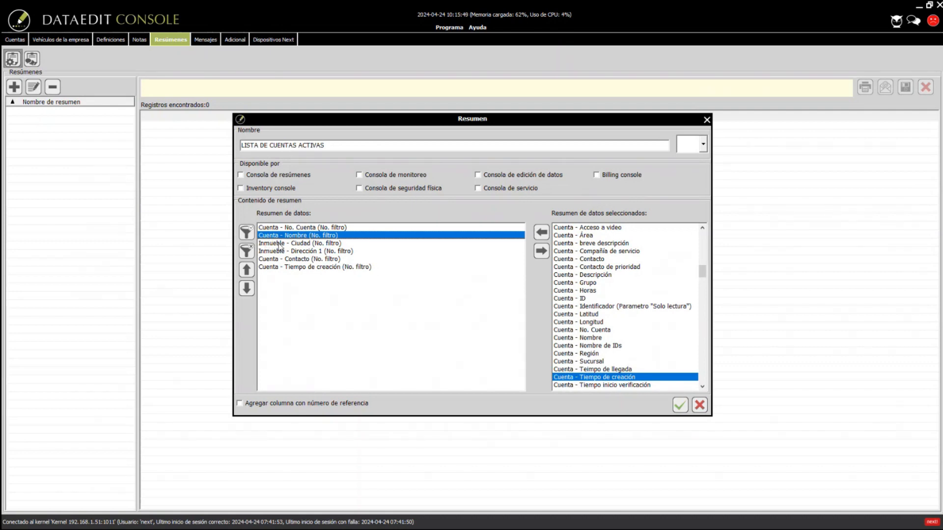
Try to apply a filter with the Contiene condition and an empty value to the Inmueble - Ciudad field.
click(280, 244)
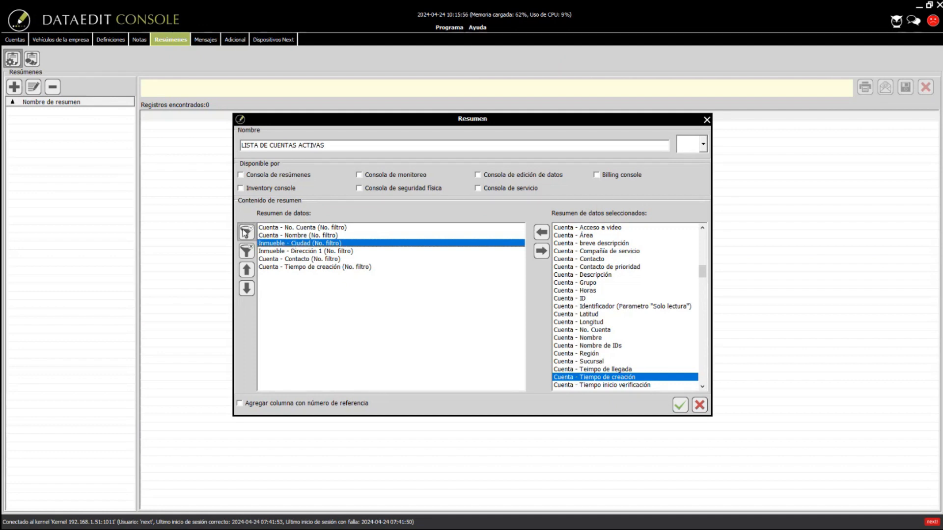
click(246, 234)
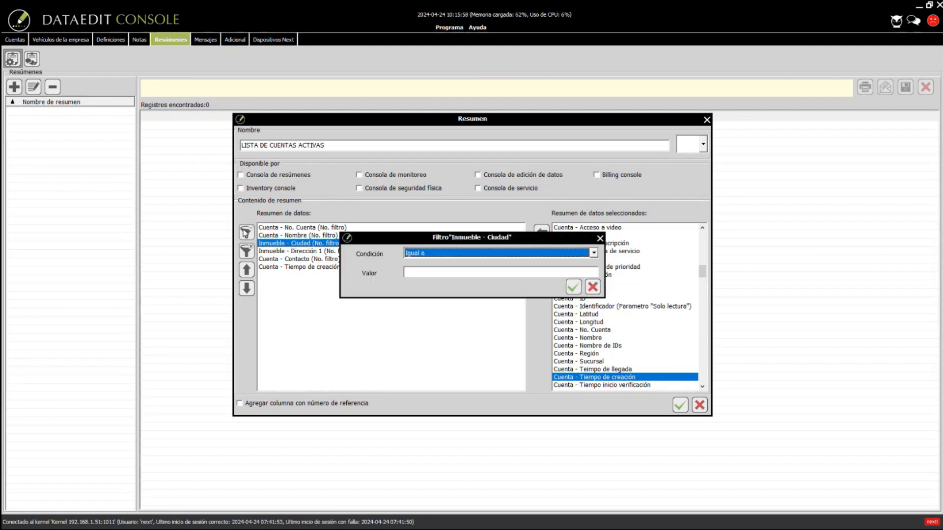
click(596, 254)
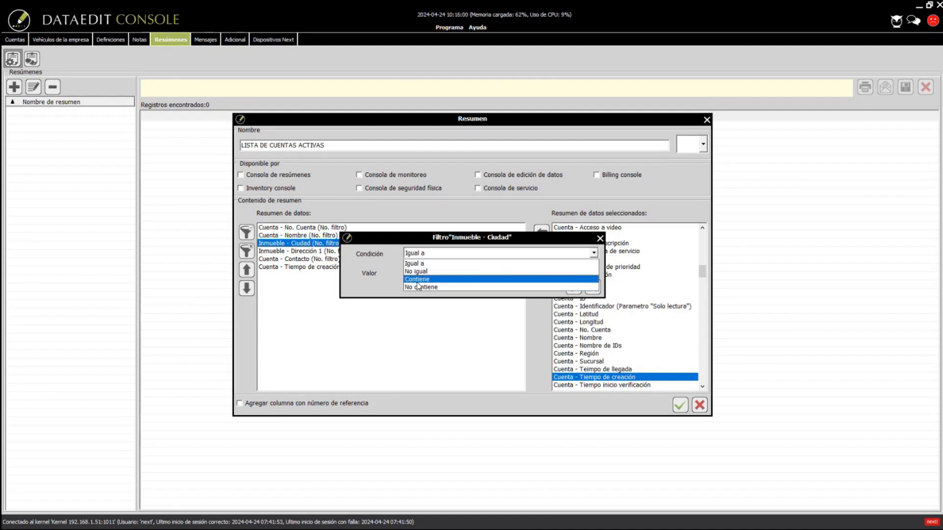
click(416, 280)
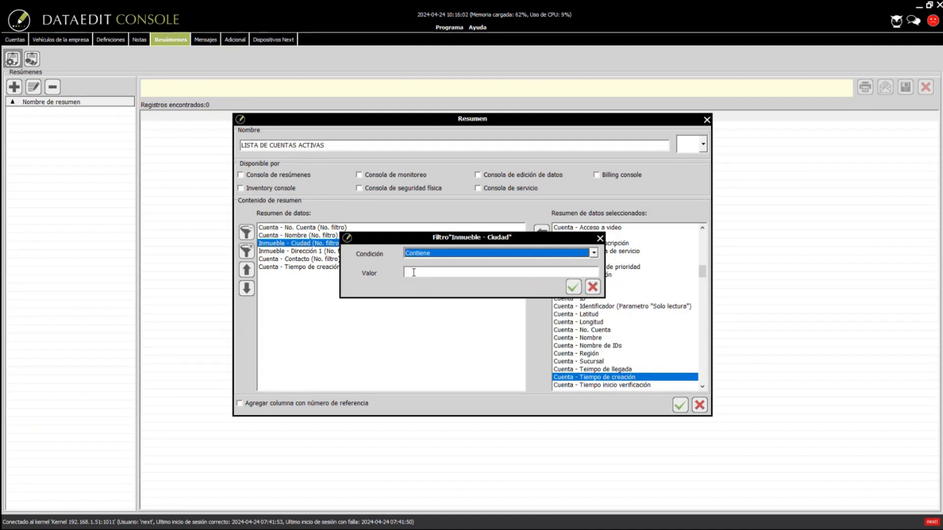
click(413, 273)
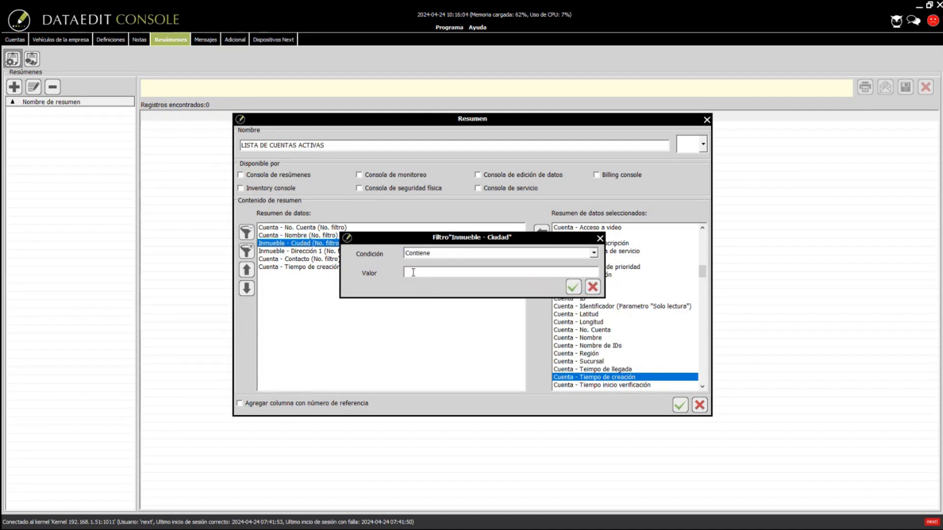
click(579, 290)
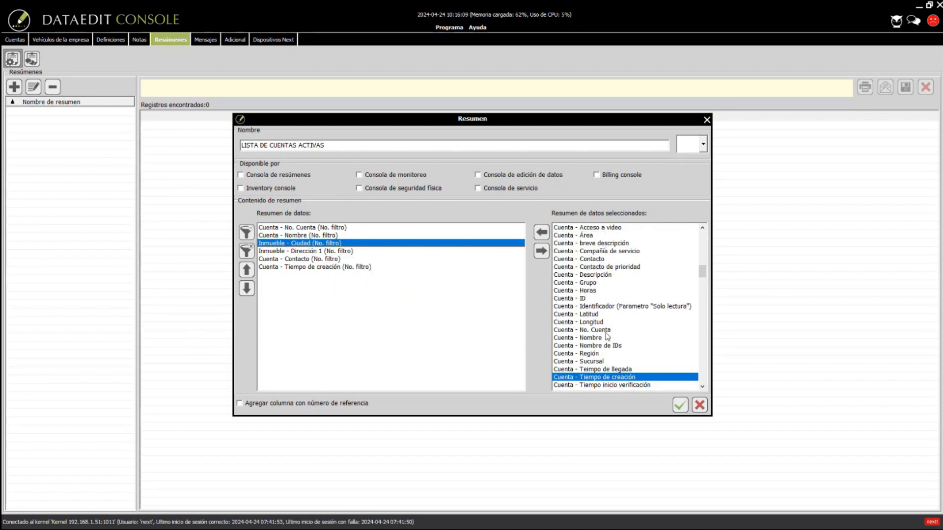
Add the Building - Province field to the summary's content and select it there.
drag(701, 277, 703, 249)
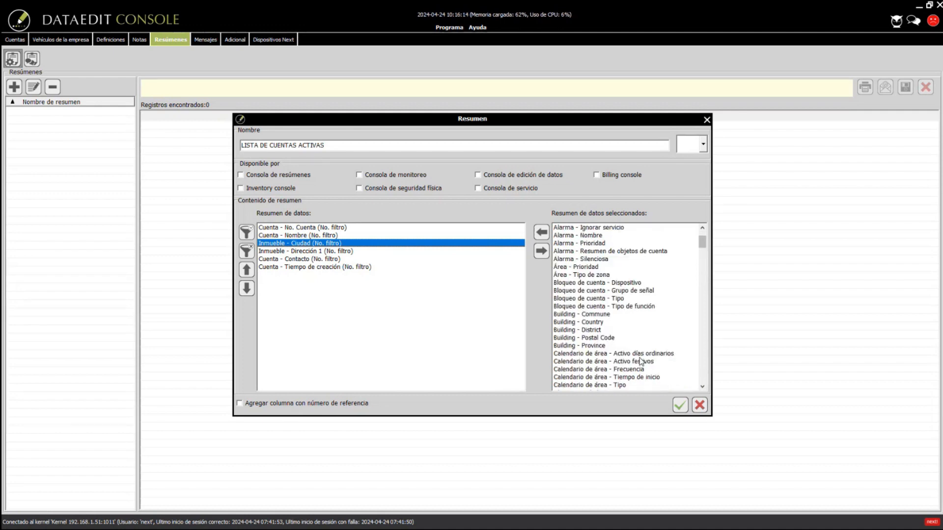
click(570, 346)
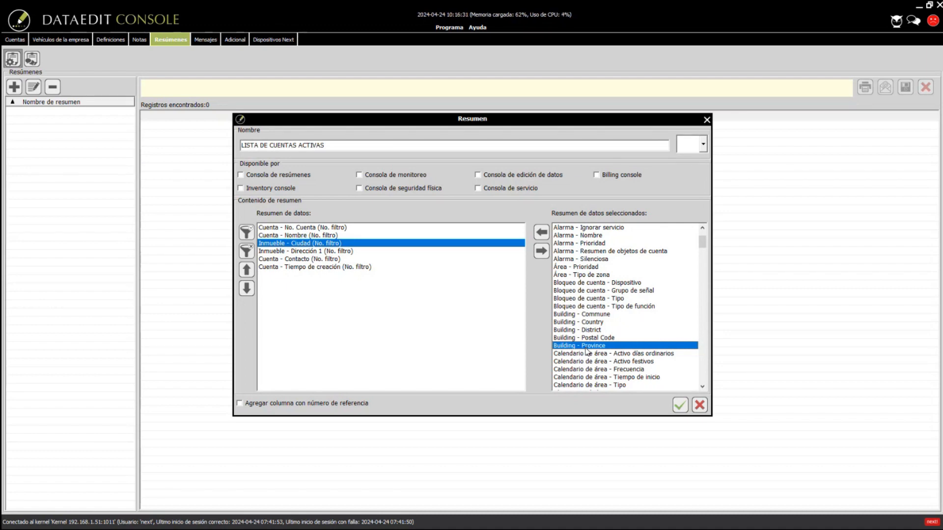
click(542, 234)
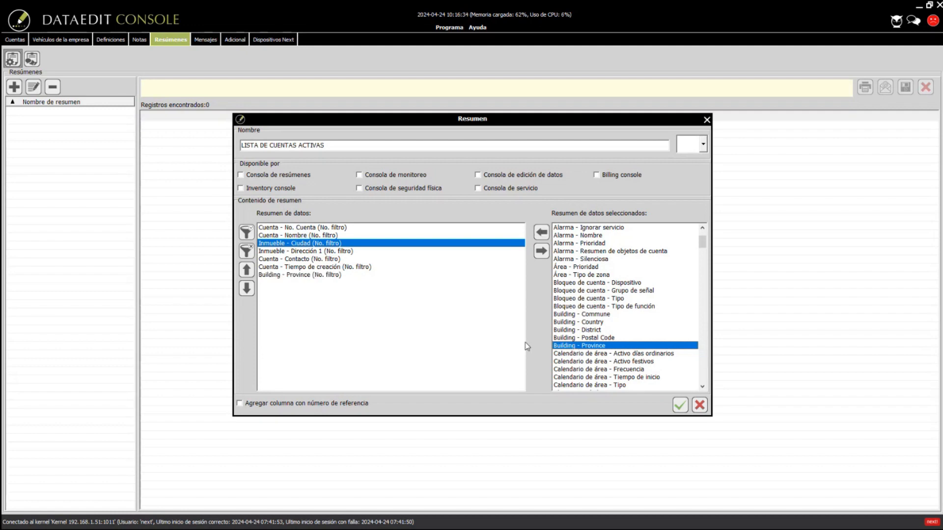
click(329, 276)
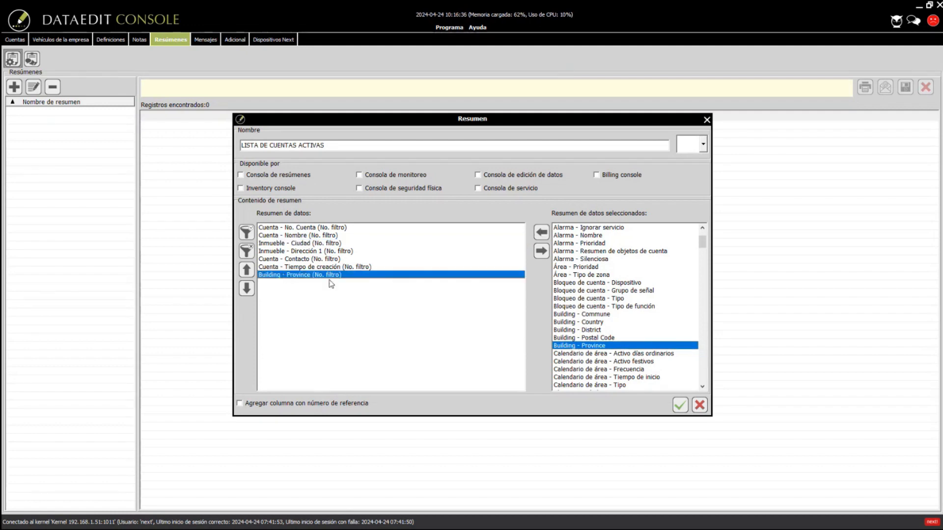
Examine the filter conditions offered for the Building - Province field and close the filter without setting one.
click(246, 233)
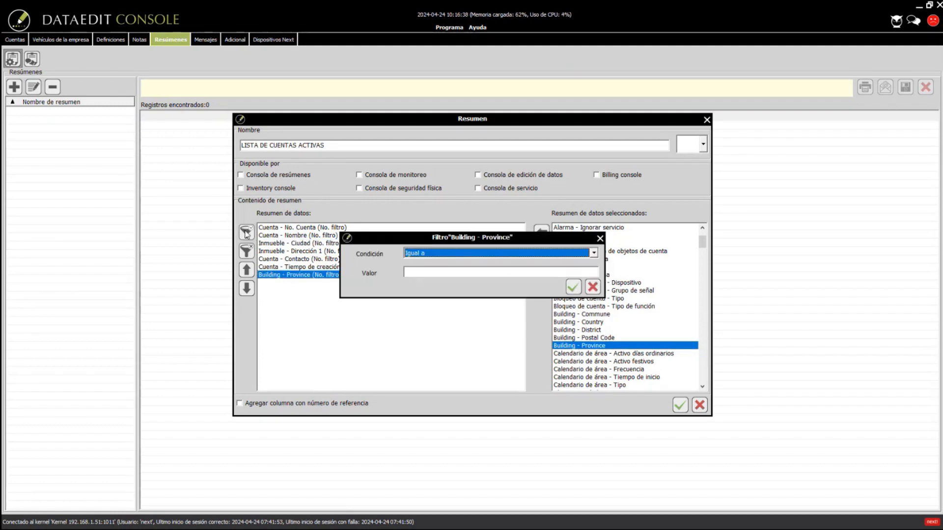
click(427, 255)
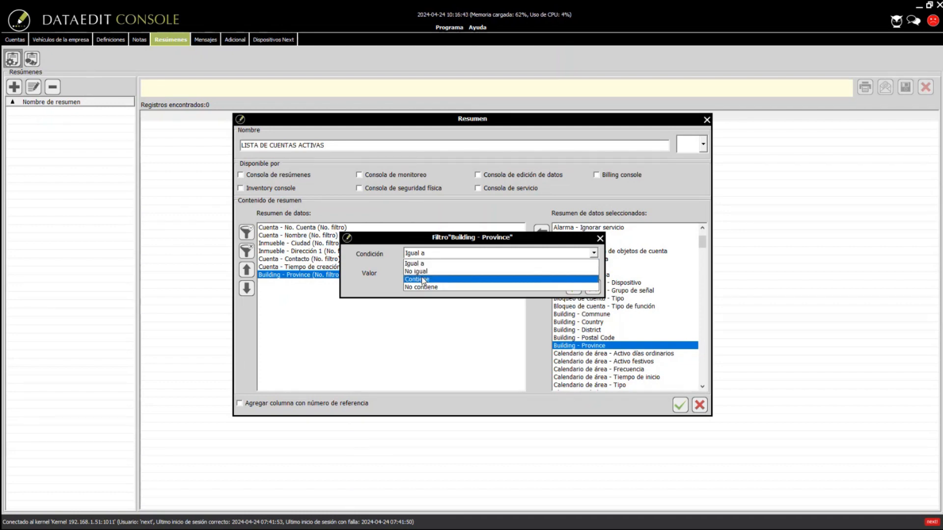
click(337, 342)
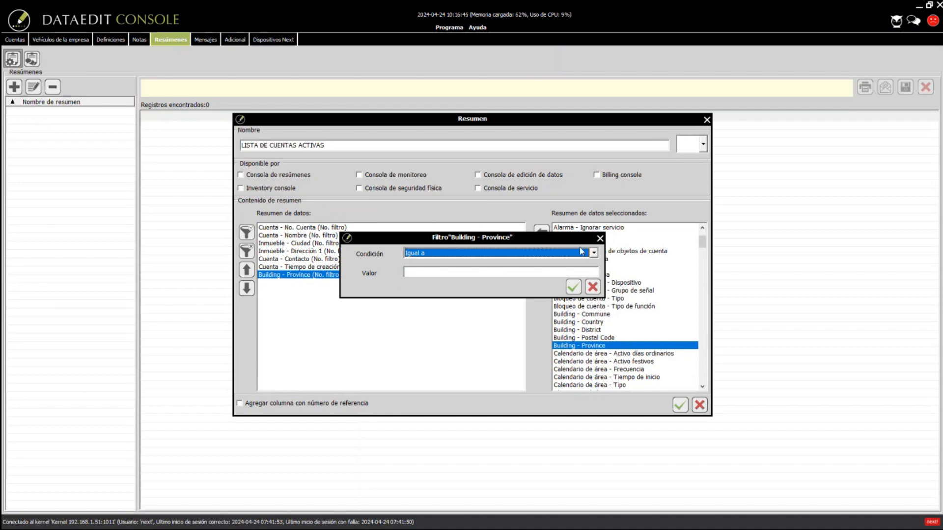
click(599, 239)
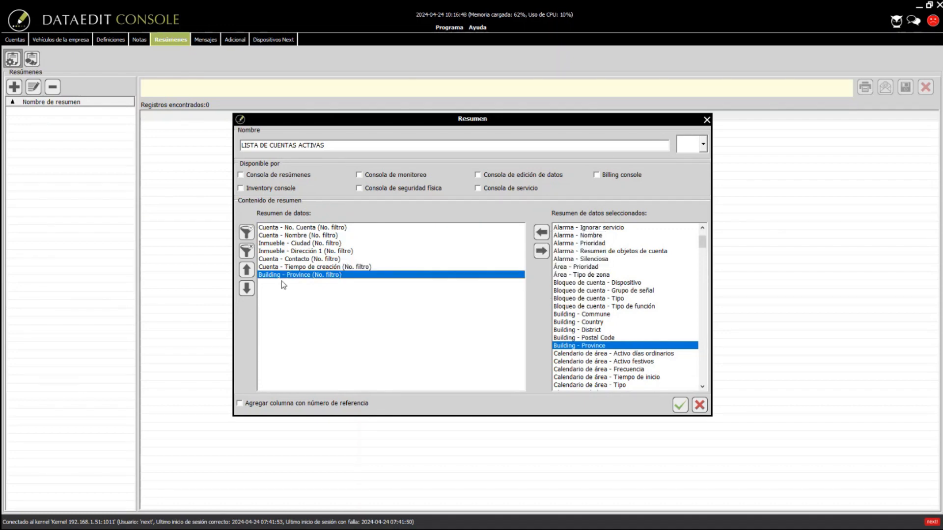
Move Building - Province up to directly above Inmueble - Ciudad in the summary's content and save the summary.
click(246, 270)
click(247, 270)
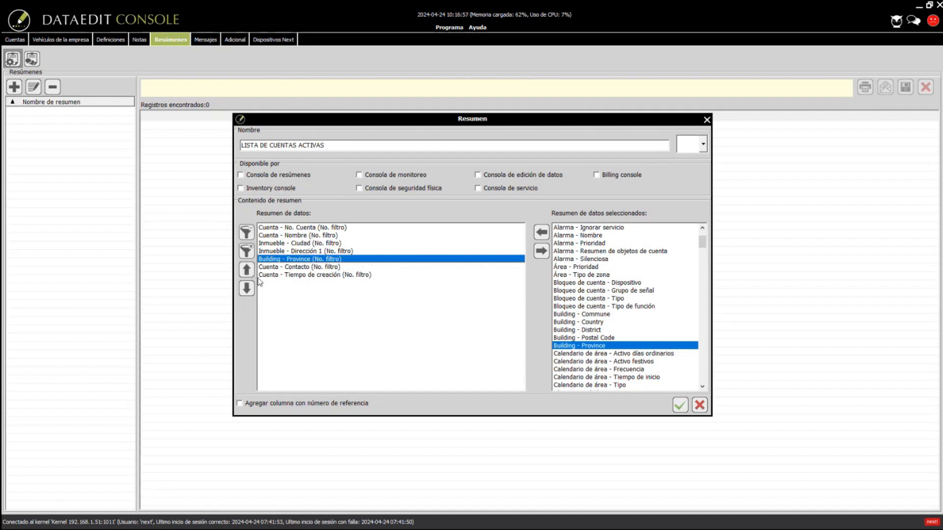
click(247, 270)
click(247, 270)
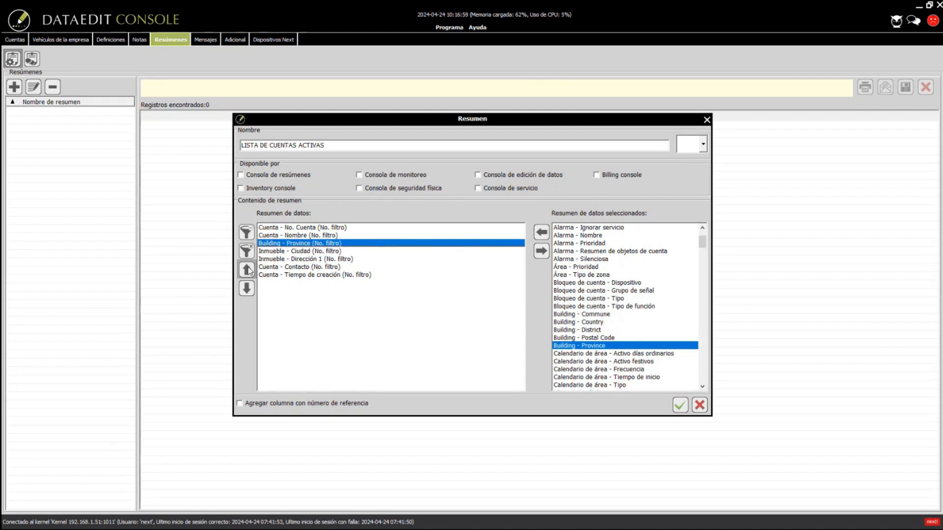
click(680, 405)
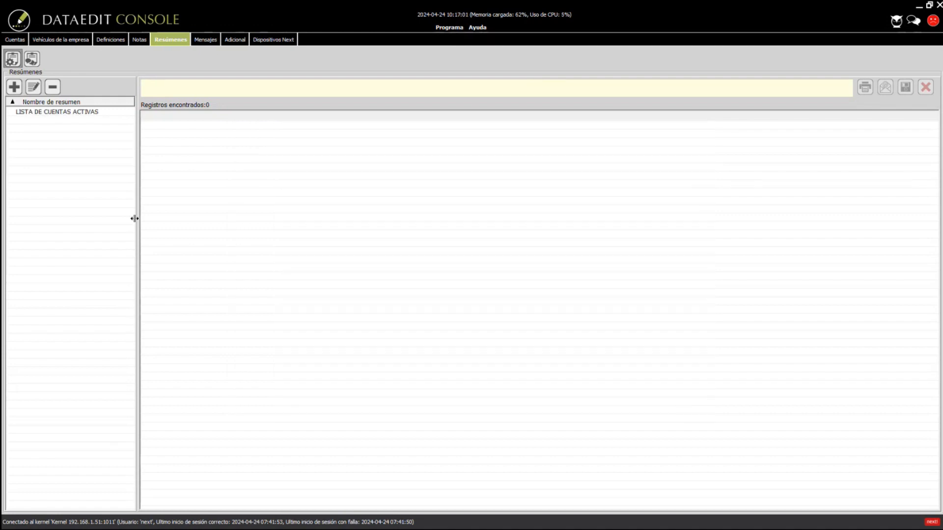
Run the LISTA DE CUENTAS ACTIVAS summary and widen its Tiempo de creación, No. Cuenta and Contacto columns.
click(29, 115)
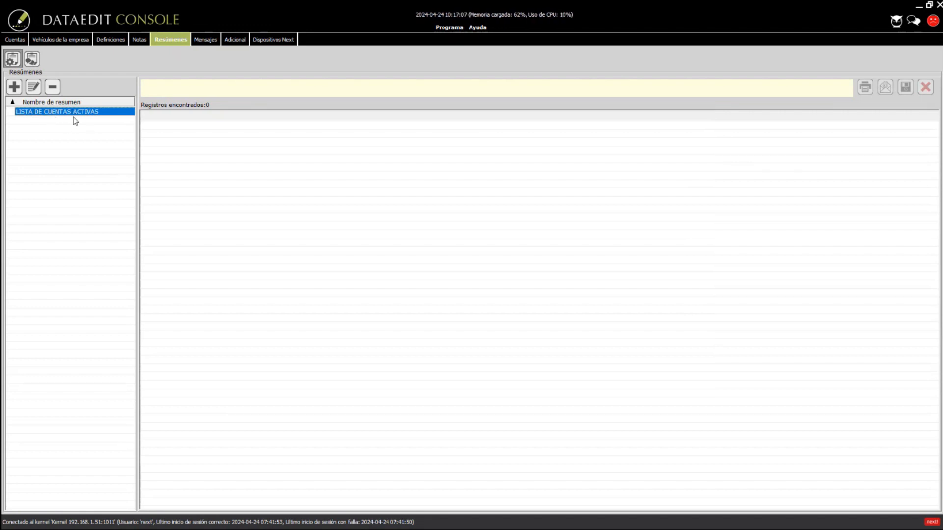
double_click(44, 115)
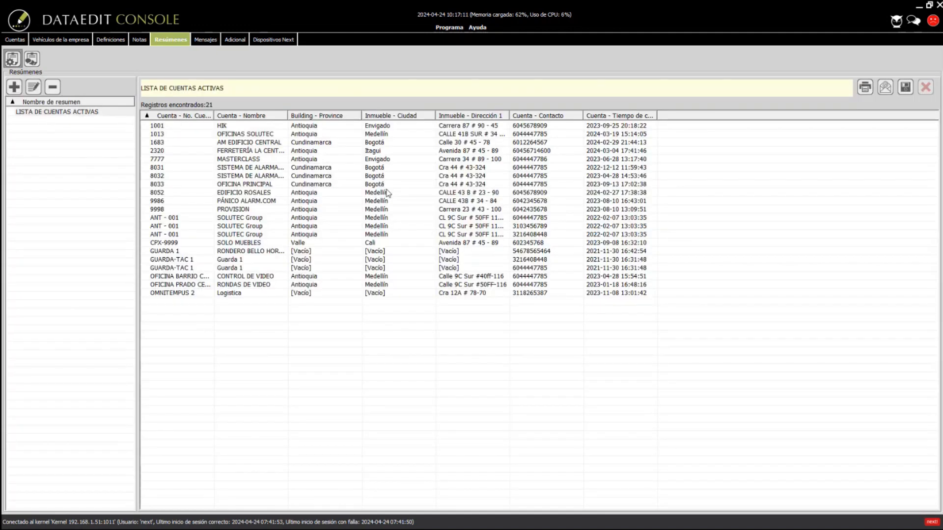
drag(657, 118, 771, 119)
drag(214, 118, 240, 118)
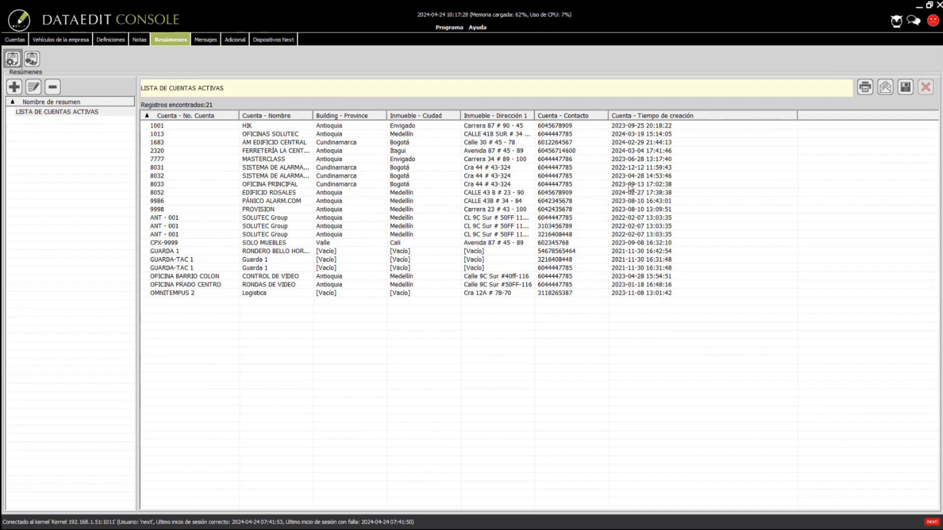
drag(608, 116, 658, 115)
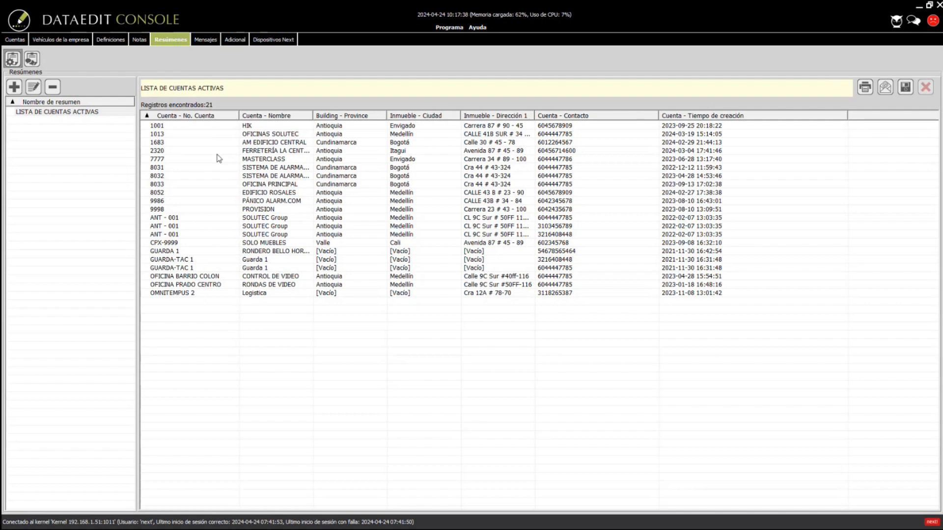
Examine the repeated SOLUTEC Group records in the summary's results, comparing their contact values.
click(167, 226)
click(167, 234)
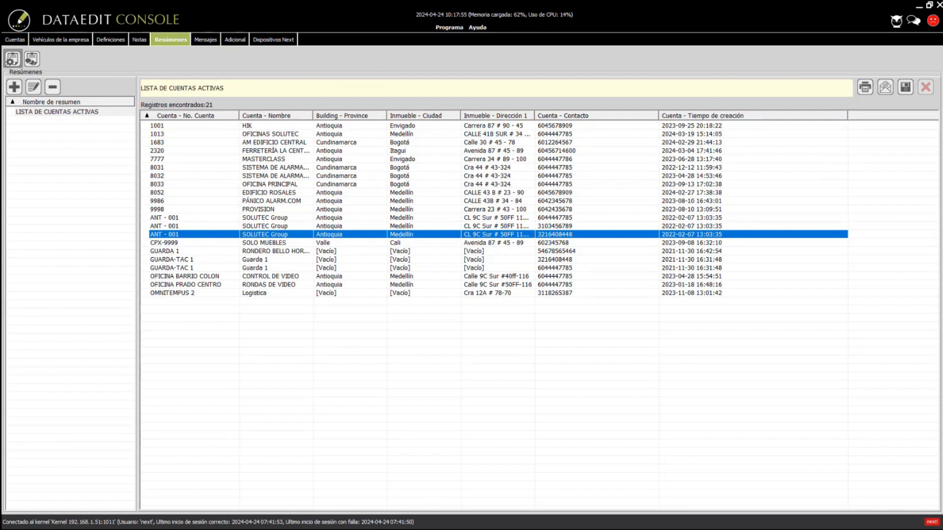
Go through the SOLUTEC Group rows of the results one by one to see how their contact numbers differ.
click(253, 309)
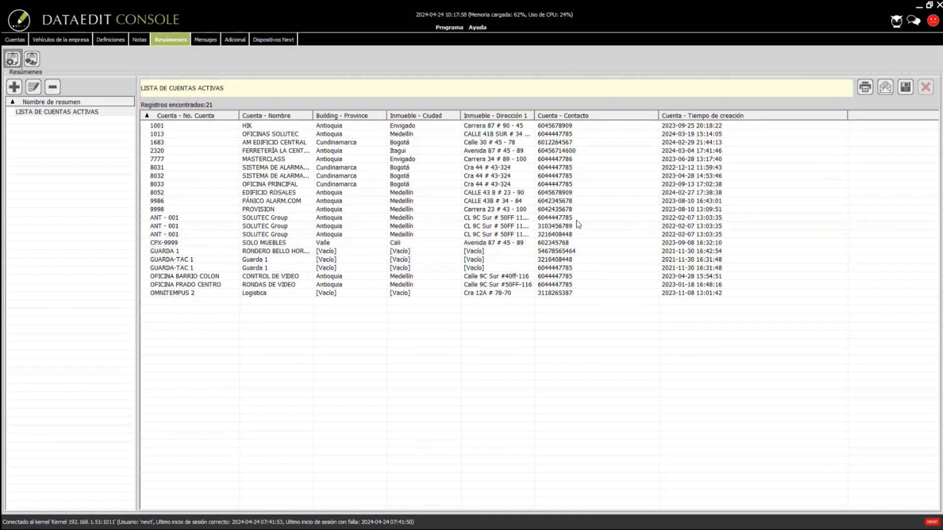
click(276, 219)
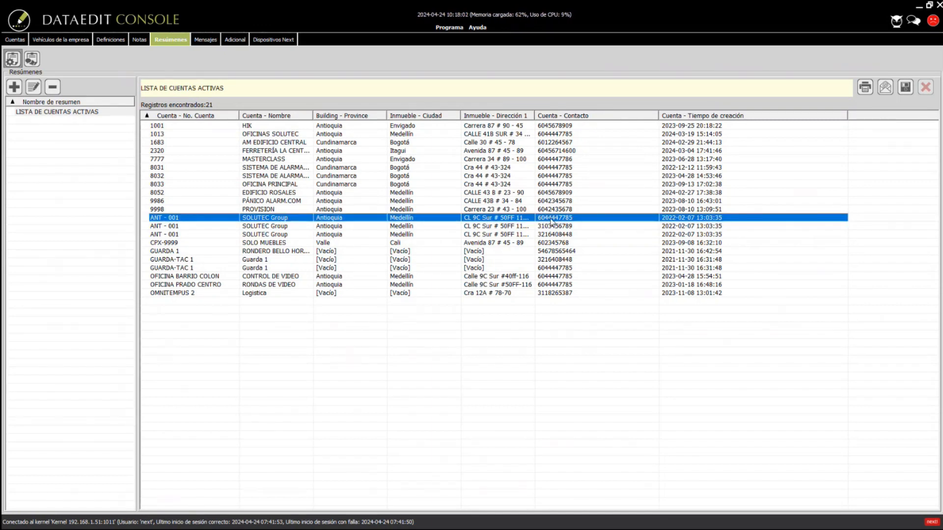
click(559, 227)
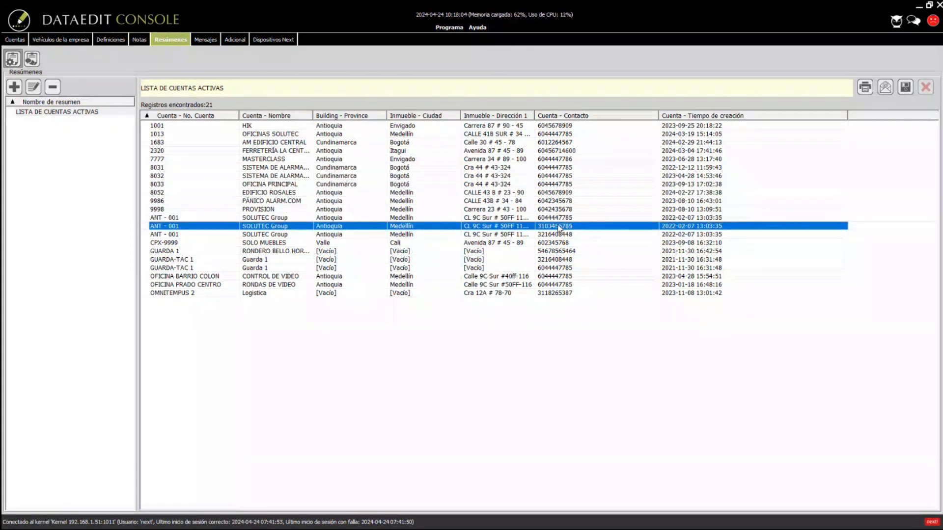
click(558, 235)
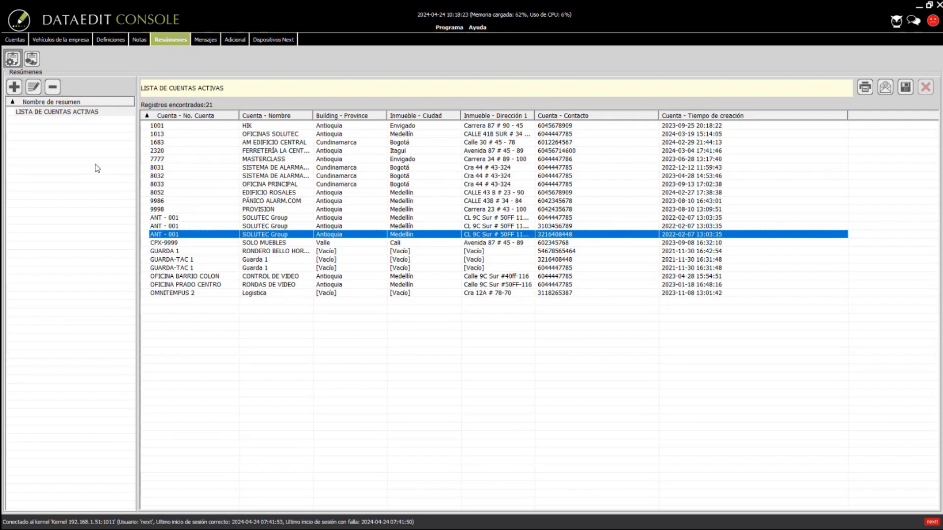
Remove the Cuenta - Contacto field from the LISTA DE CUENTAS ACTIVAS summary, save the change and look through the regenerated results.
click(42, 113)
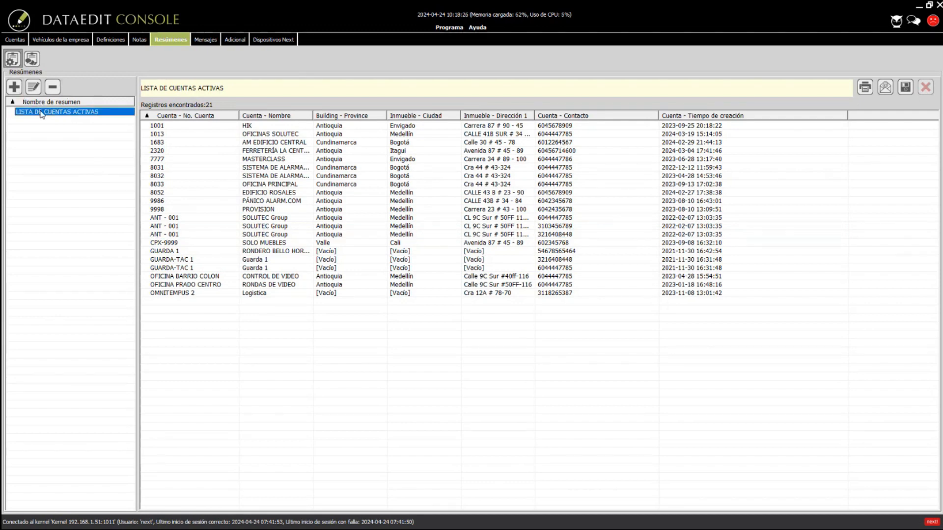
click(33, 87)
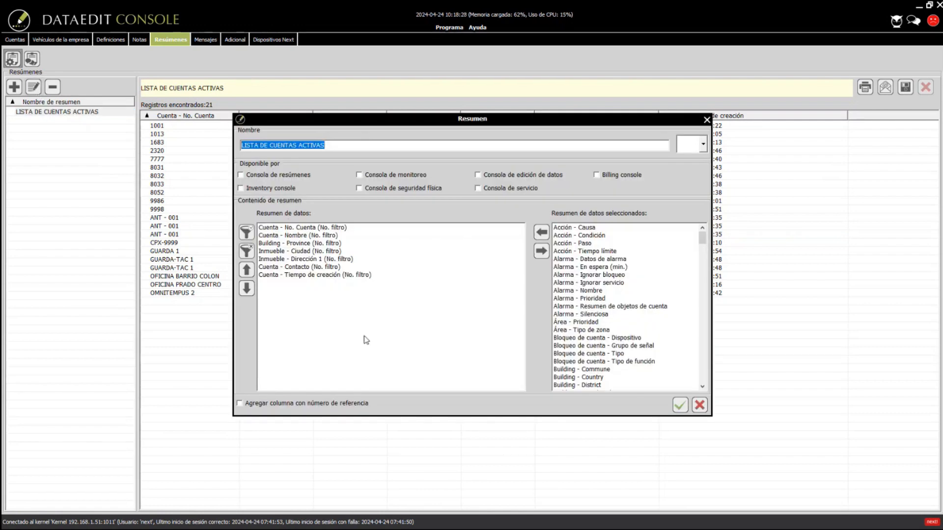
click(284, 268)
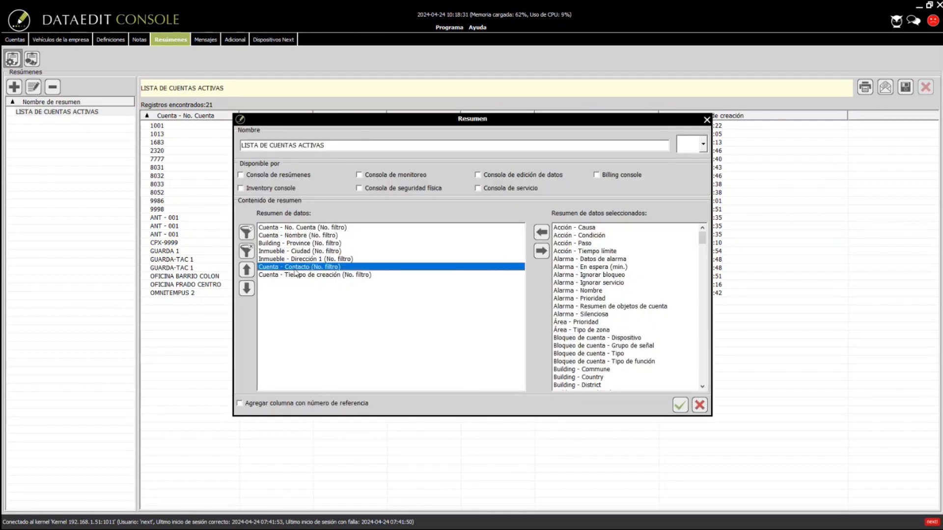
click(542, 252)
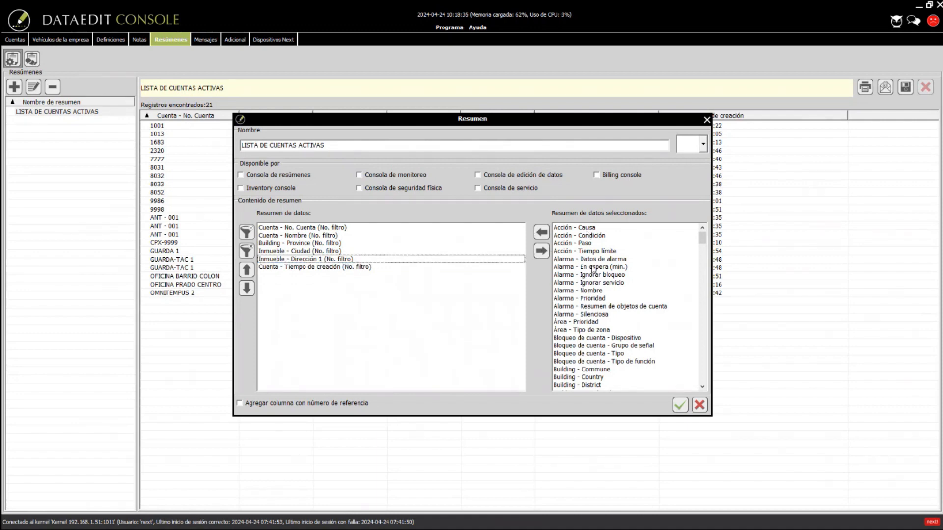
click(680, 405)
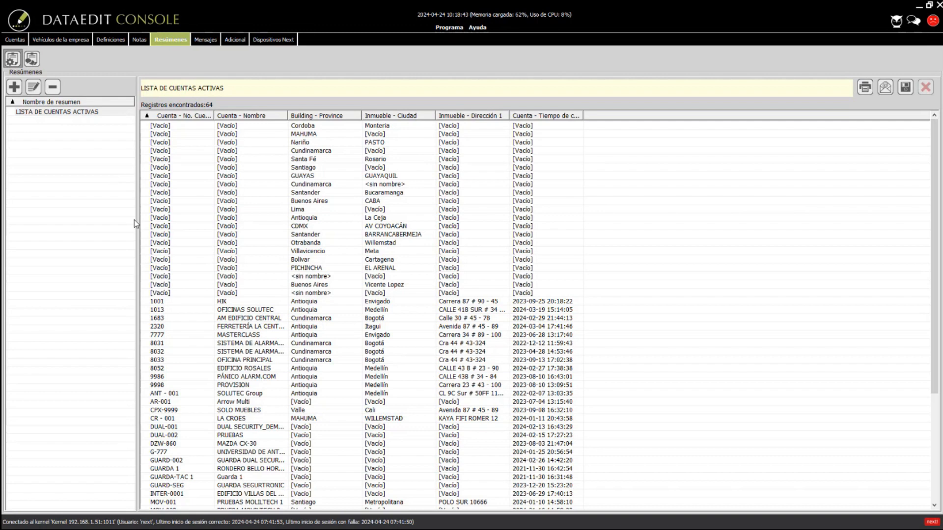
scroll(294, 388, down, 4)
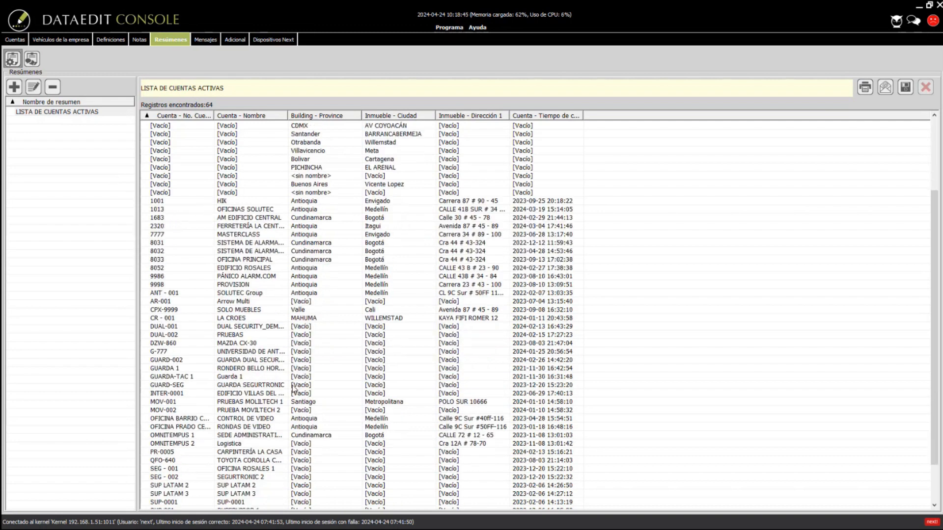
scroll(293, 387, down, 2)
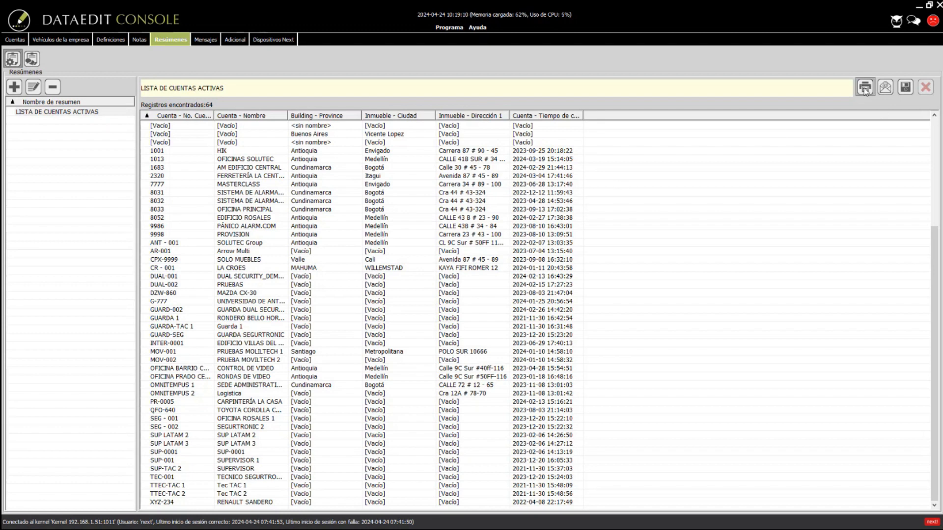
Start exporting the summary results with Archivo HTML as the file type and accept the export options.
click(906, 92)
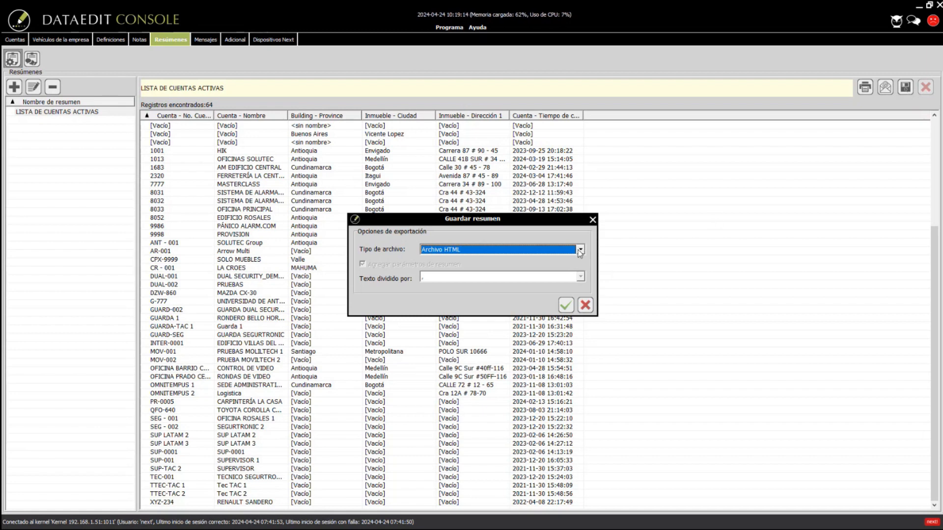
click(581, 251)
click(901, 92)
click(581, 249)
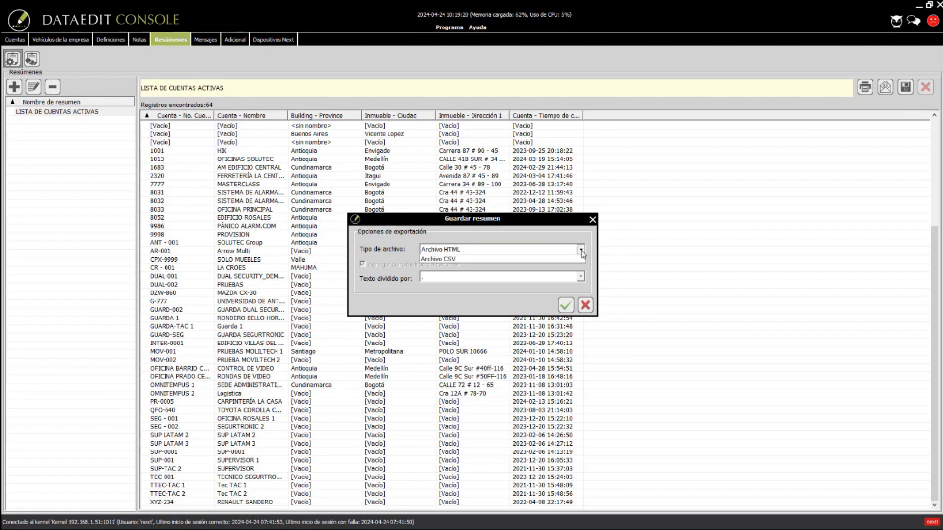
click(446, 262)
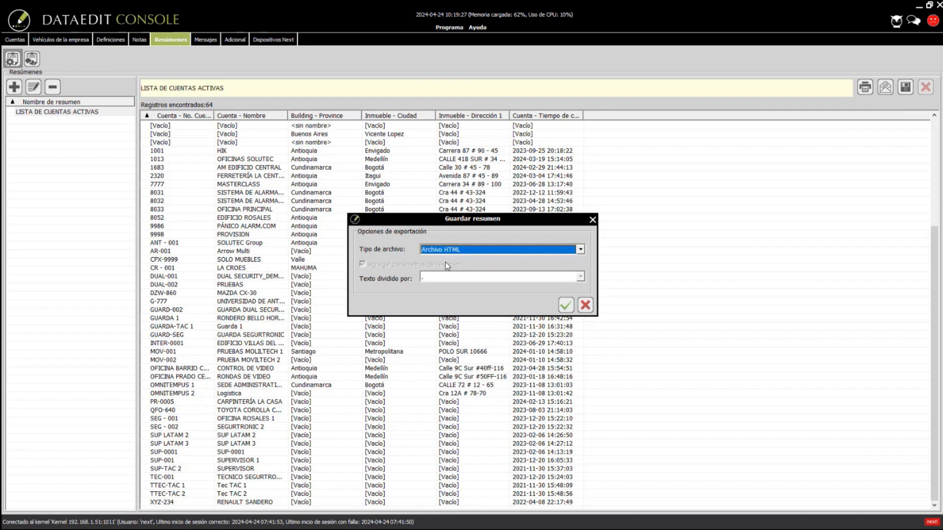
click(567, 307)
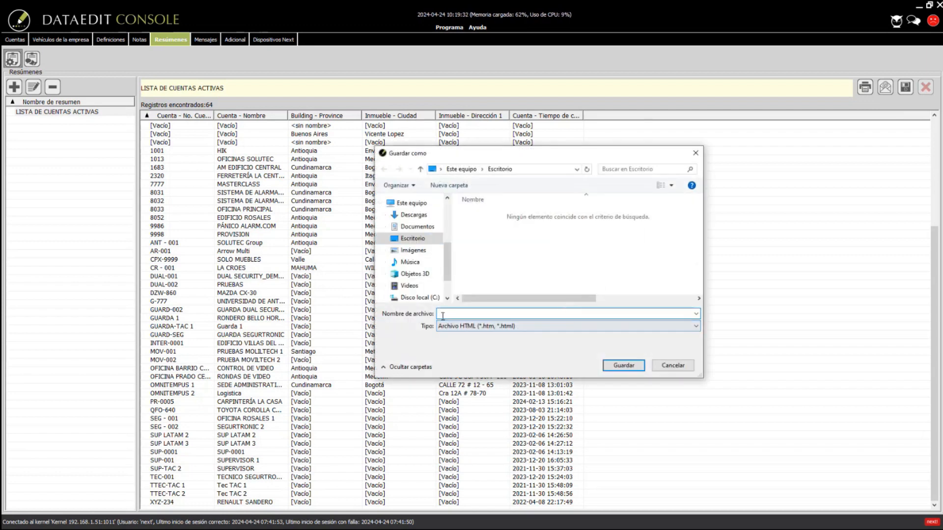
Name the HTML export REPORTE and save it in the Escritorio folder.
click(440, 313)
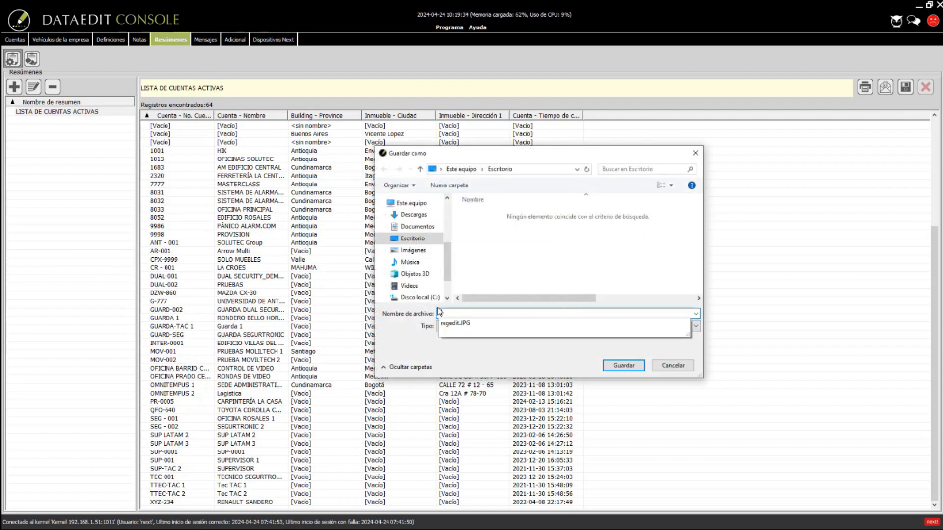
text(REPORTE)
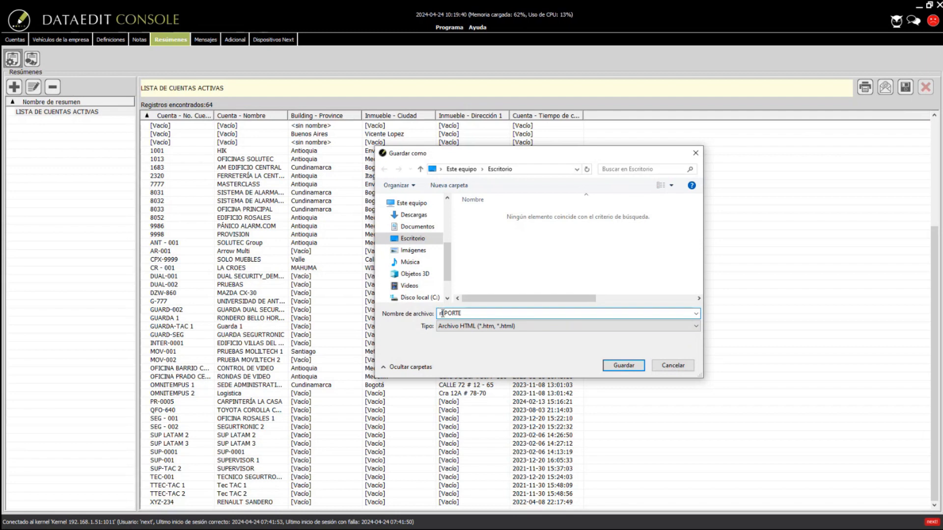
text(r)
key(BackSpace)
key(BackSpace)
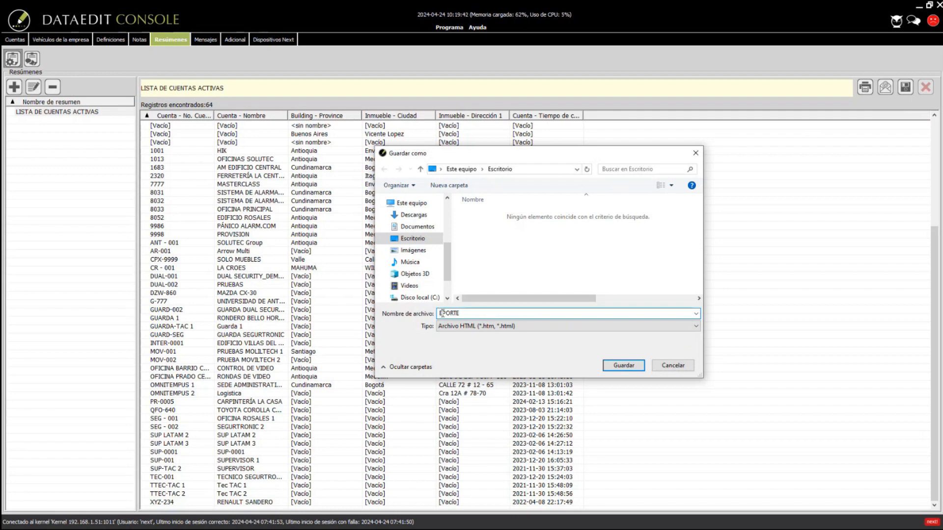
text(r)
key(BackSpace)
text(E)
key(BackSpace)
text(R)
click(622, 366)
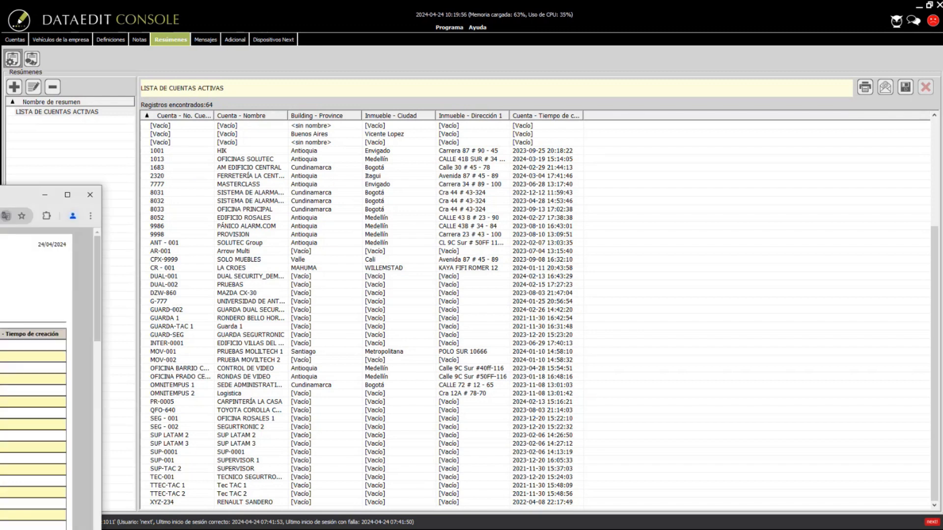
Enlarge the browser window with the exported REPORTE.htm, review the account table from beginning to end and close it.
drag(0, 196, 538, 60)
click(802, 58)
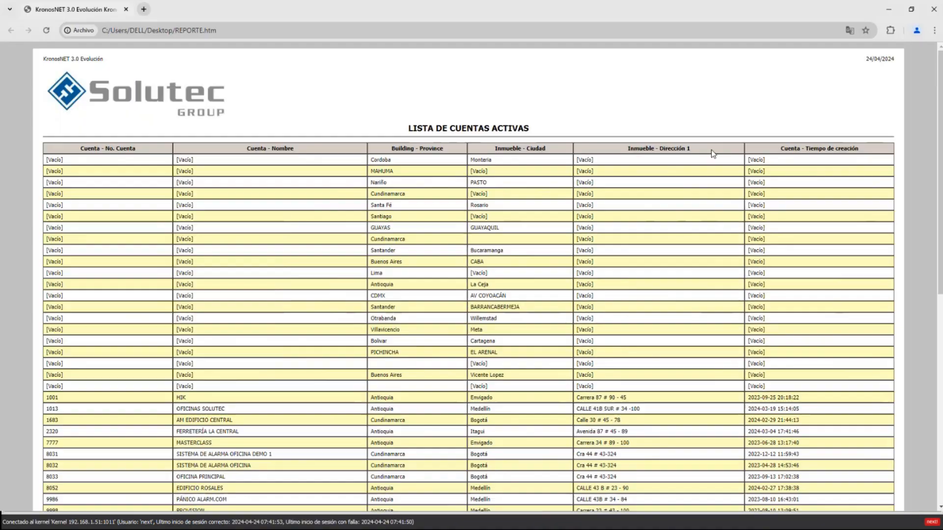
scroll(580, 278, down, 1)
scroll(581, 279, down, 10)
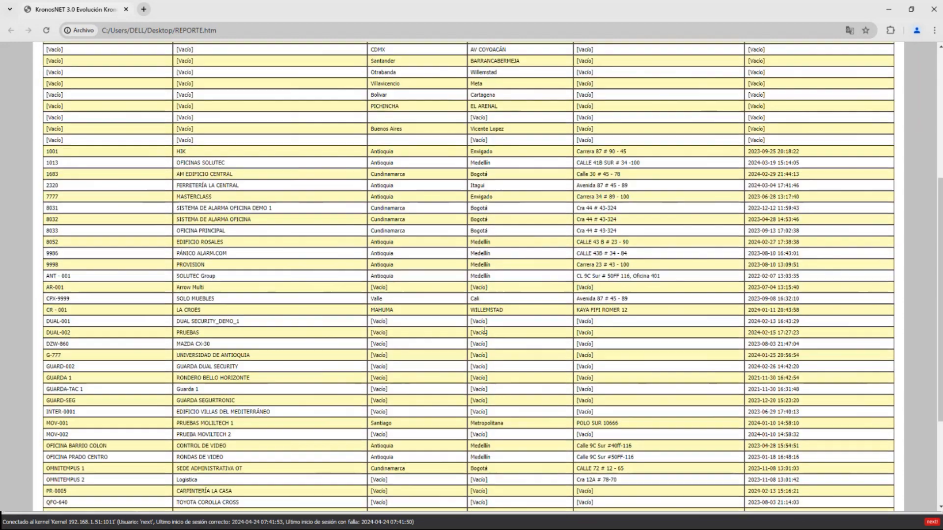
scroll(514, 154, up, 12)
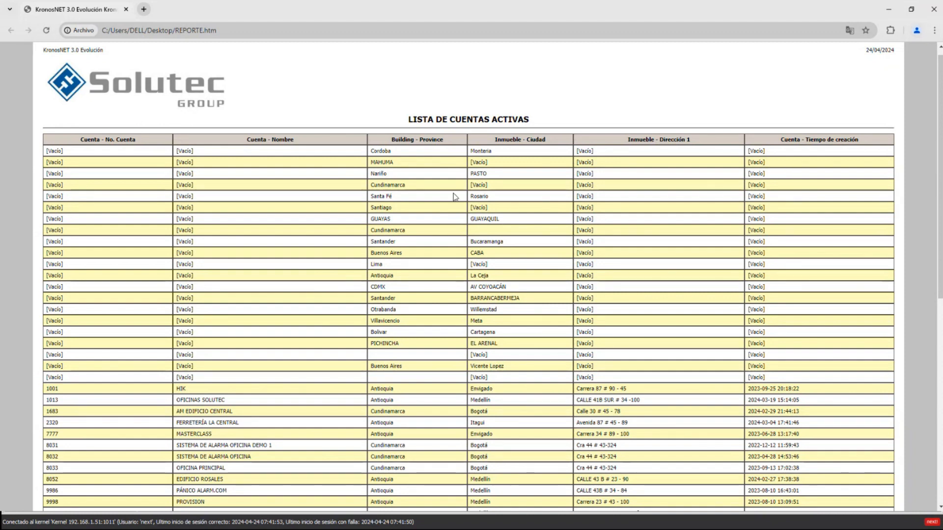
click(938, 11)
Export the summary results as Archivo CSV with the summary parameters included and Punto y coma as the text separator.
click(906, 88)
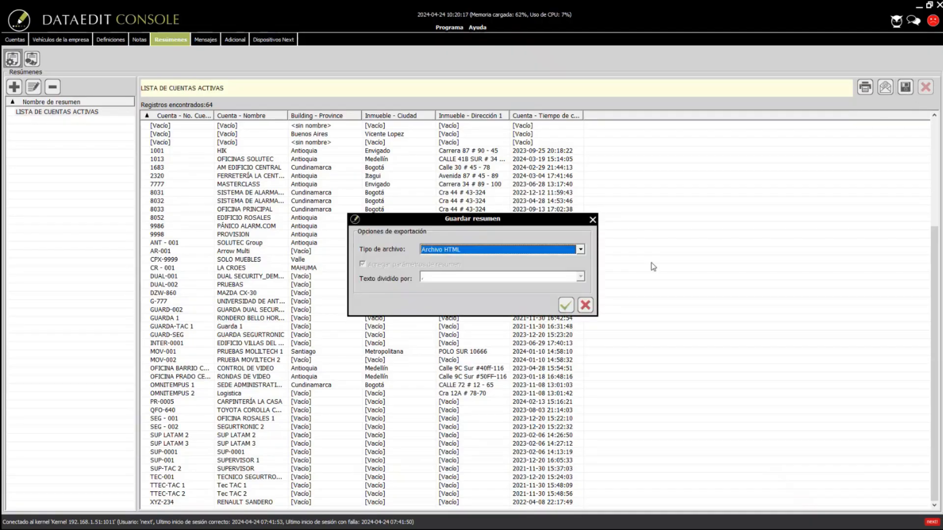
click(580, 250)
click(462, 267)
click(436, 279)
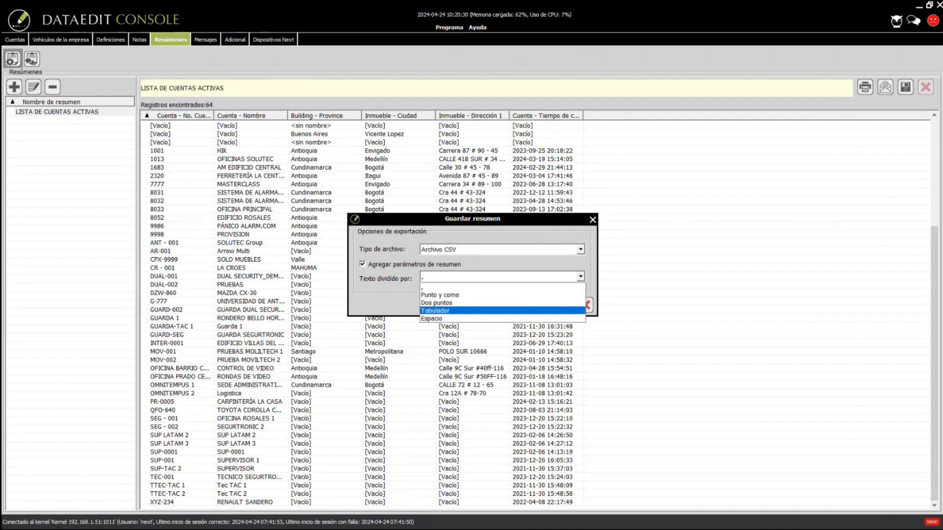
key(Escape)
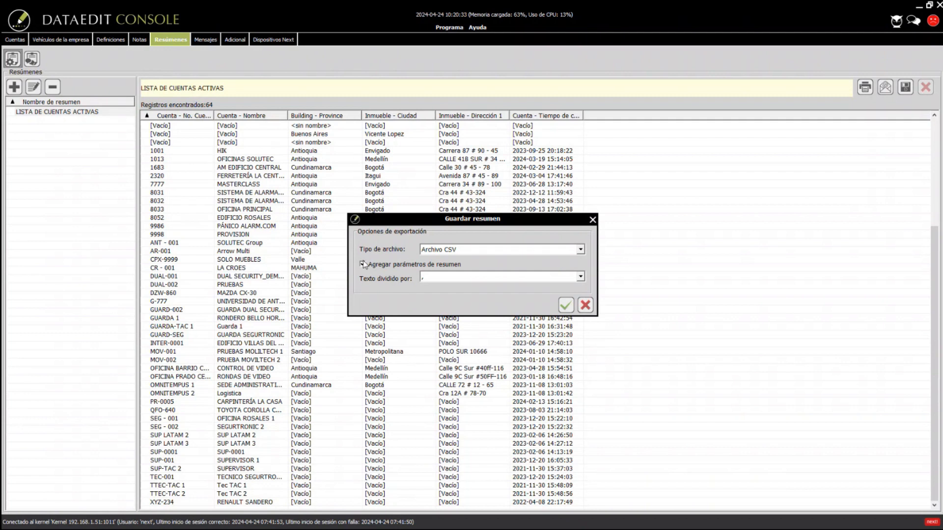
click(580, 276)
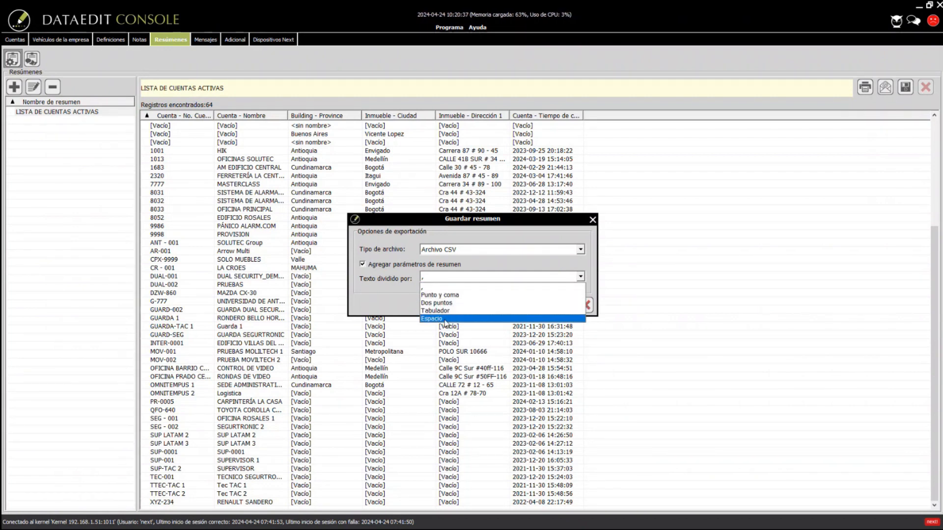
click(447, 295)
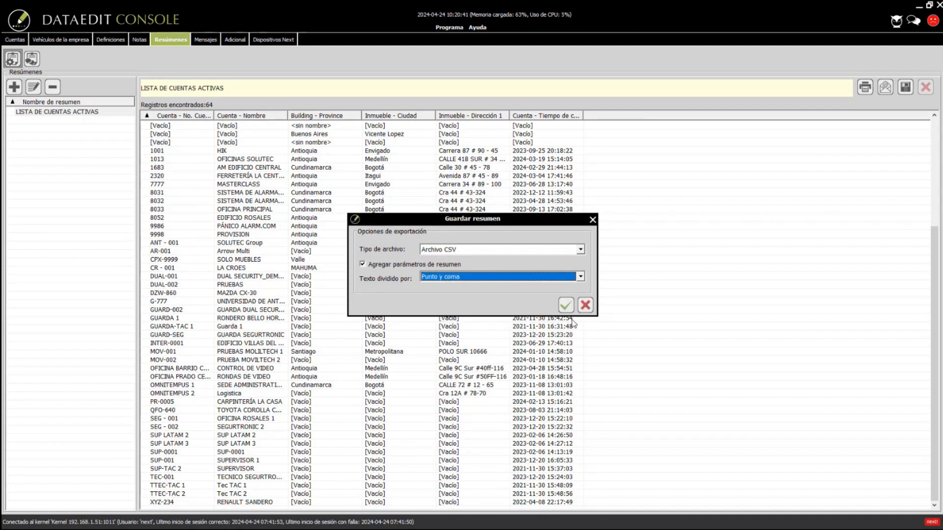
click(565, 307)
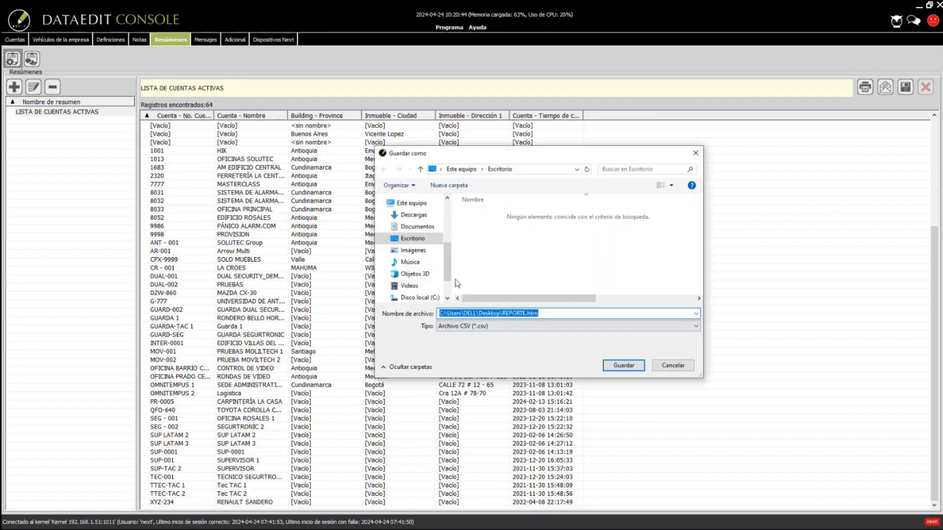
Name the CSV export REPORTE and save it in the Escritorio folder.
click(458, 270)
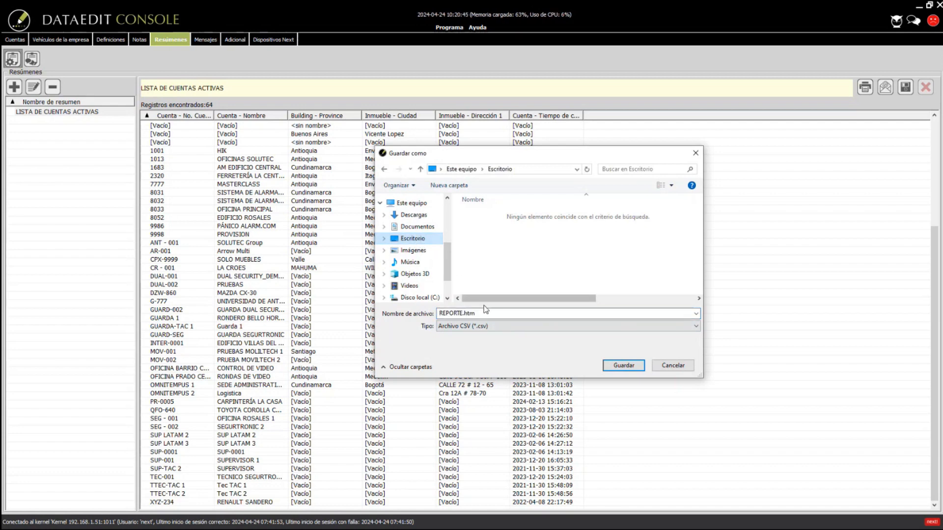
double_click(444, 316)
text(REPO)
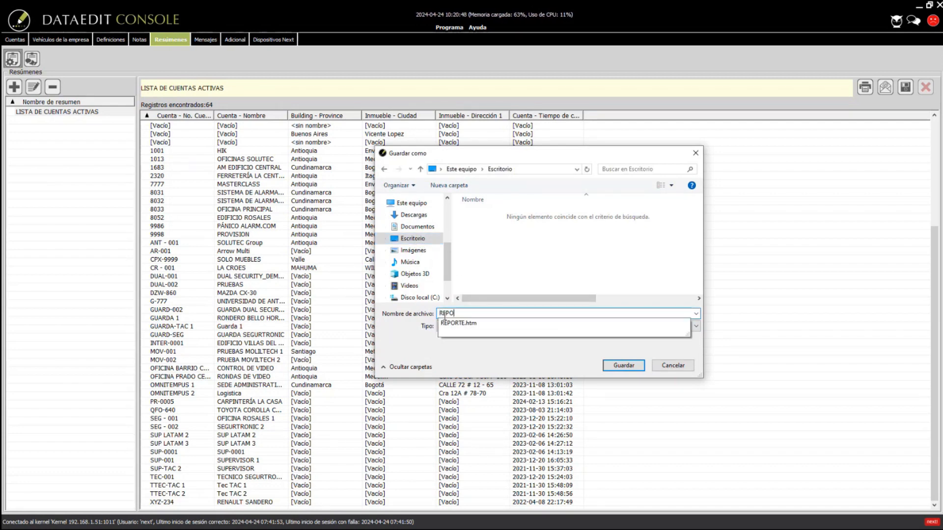
text(RTE)
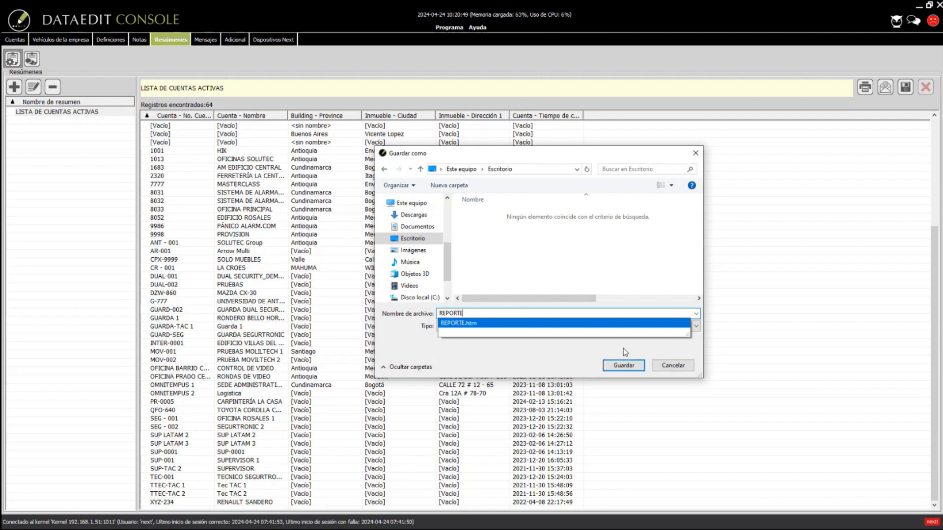
click(568, 258)
click(625, 368)
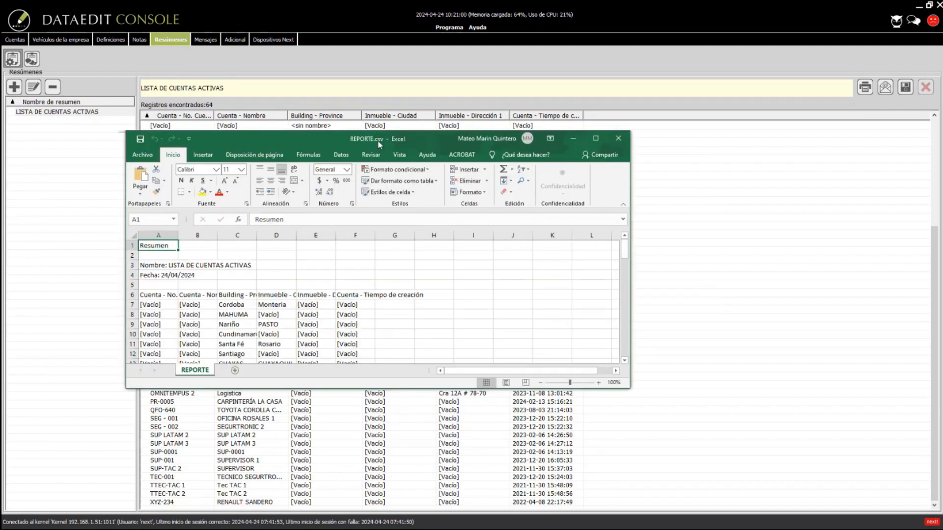
In Excel, widen columns A to F of the exported REPORTE.csv to show their contents and bring up the data tools.
click(696, 88)
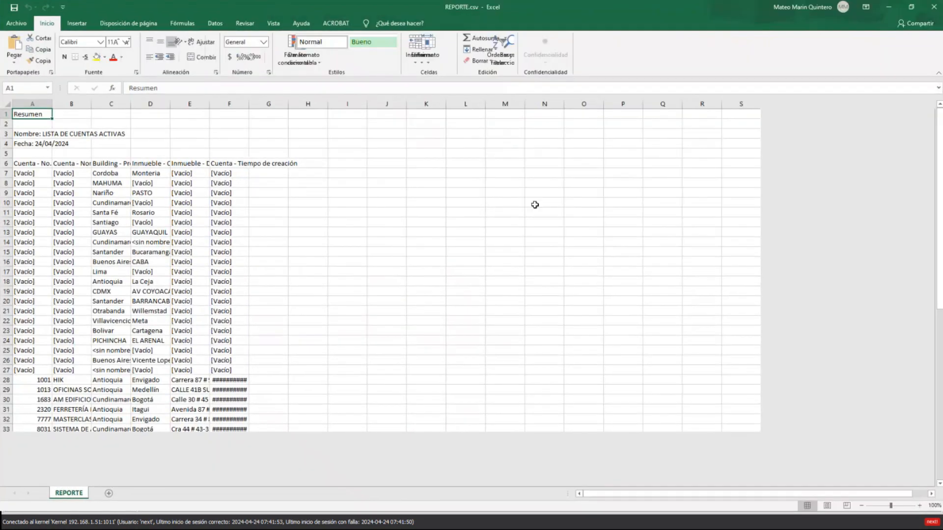
drag(52, 103, 640, 105)
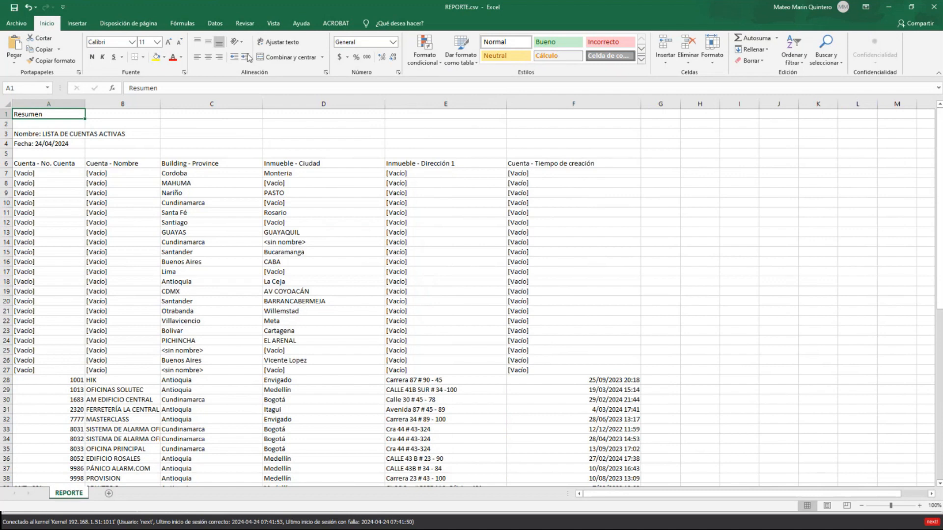
click(218, 24)
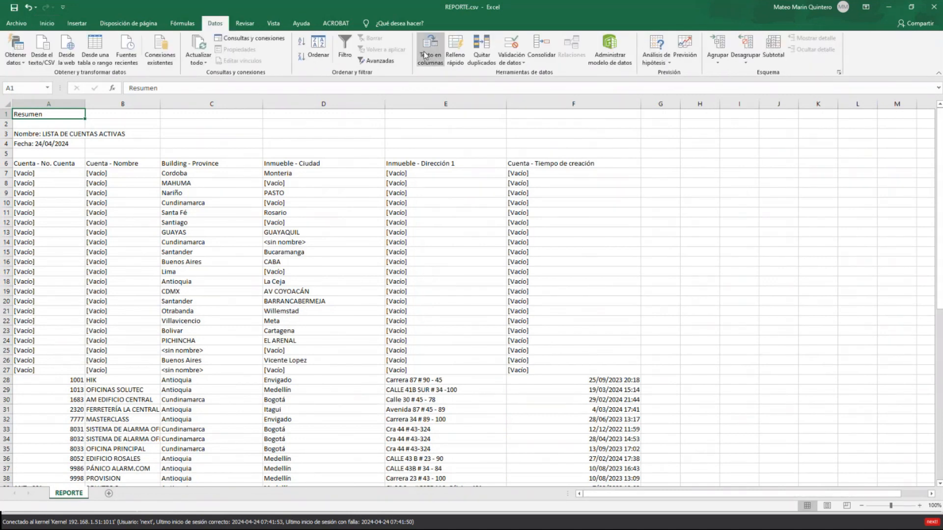
Split cell A1 with the text-to-columns wizard as delimited data, using Coma instead of Tabulación as the separator.
click(430, 56)
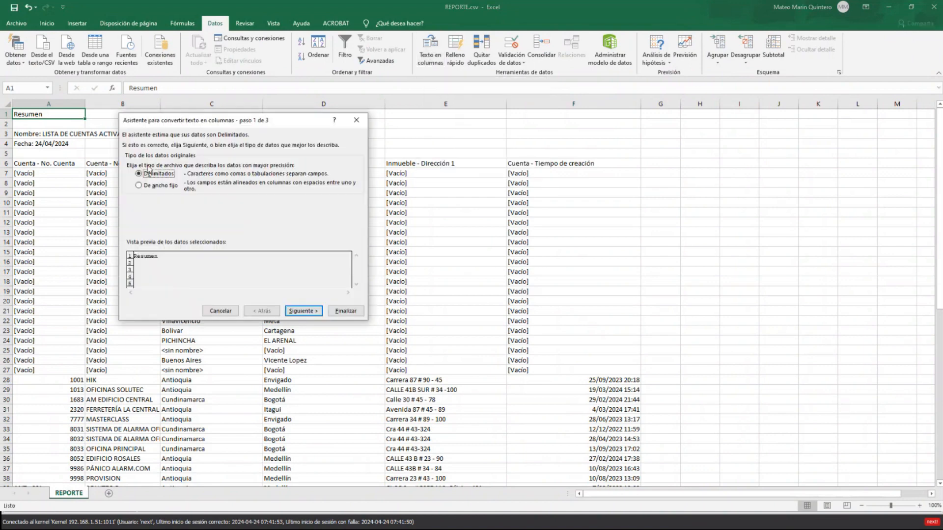
click(302, 311)
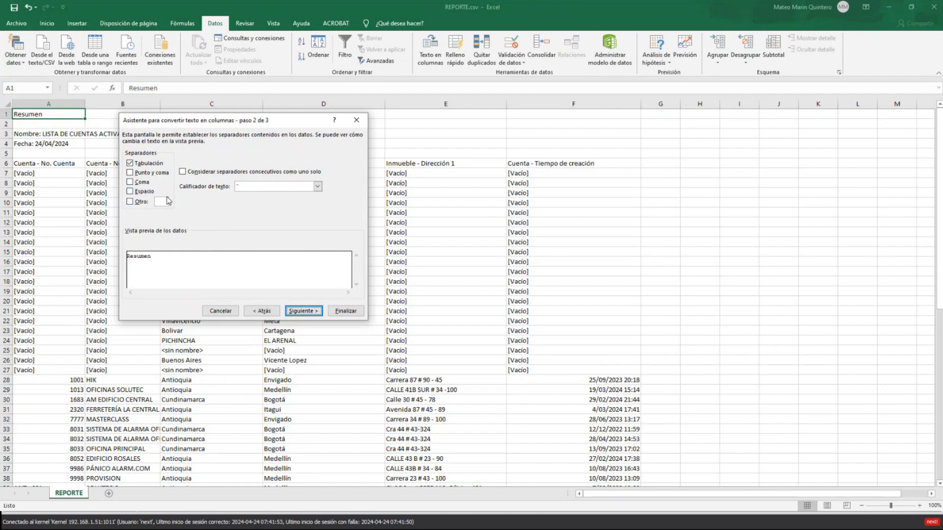
click(130, 182)
click(130, 163)
click(304, 310)
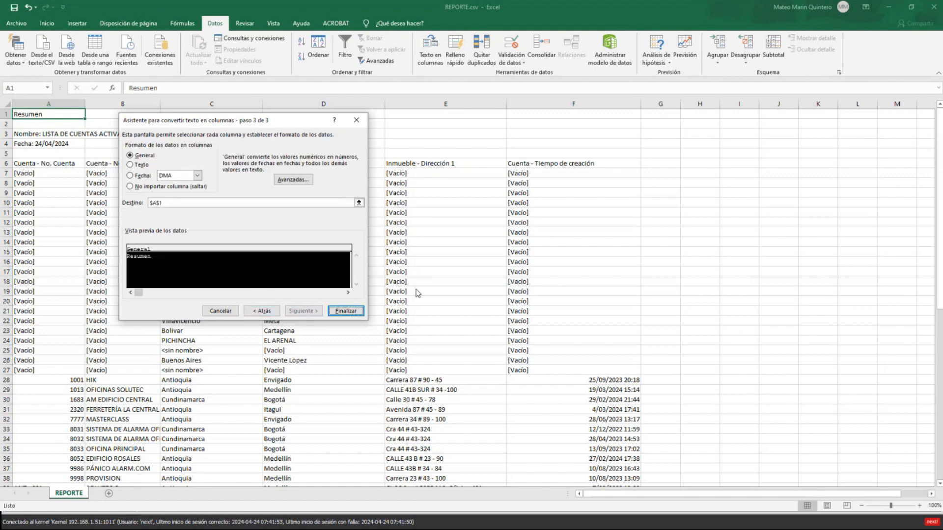
key(Return)
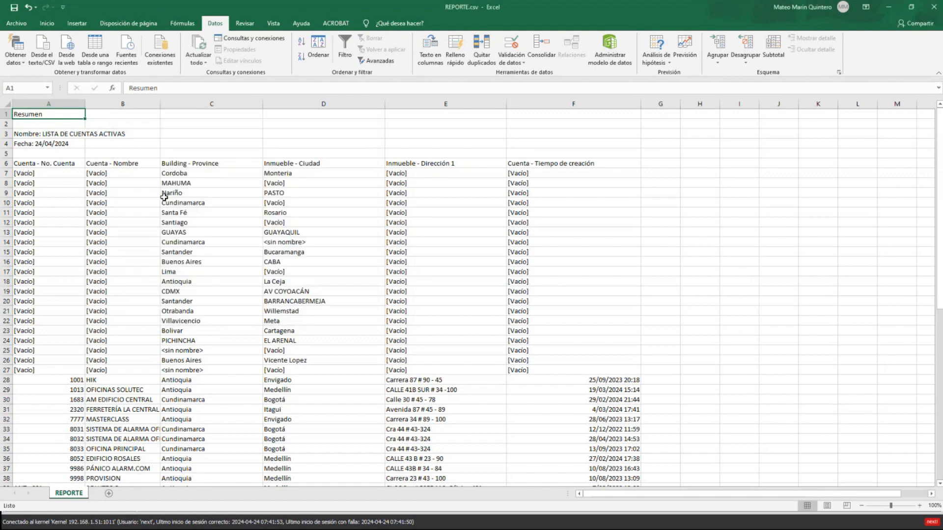
Review the account rows of REPORTE.csv and close the workbook without saving the changes.
scroll(324, 343, down, 6)
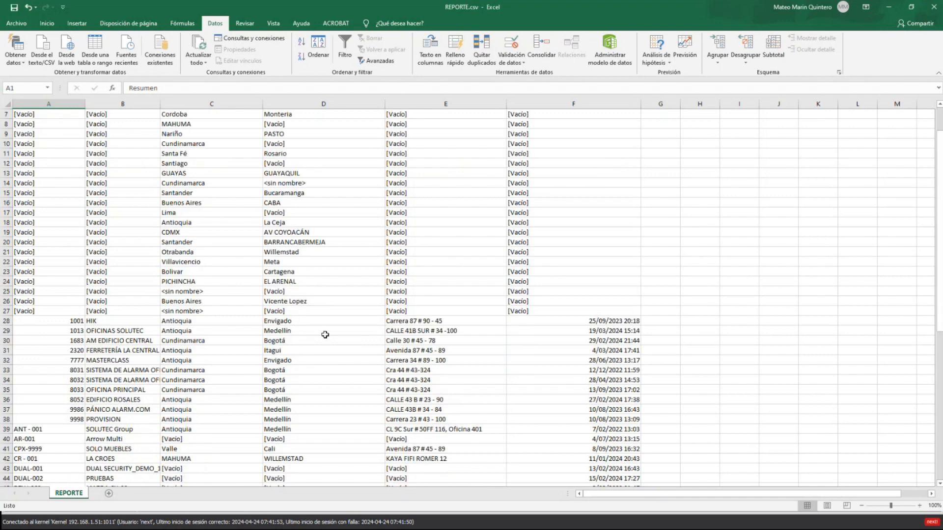
scroll(324, 342, down, 4)
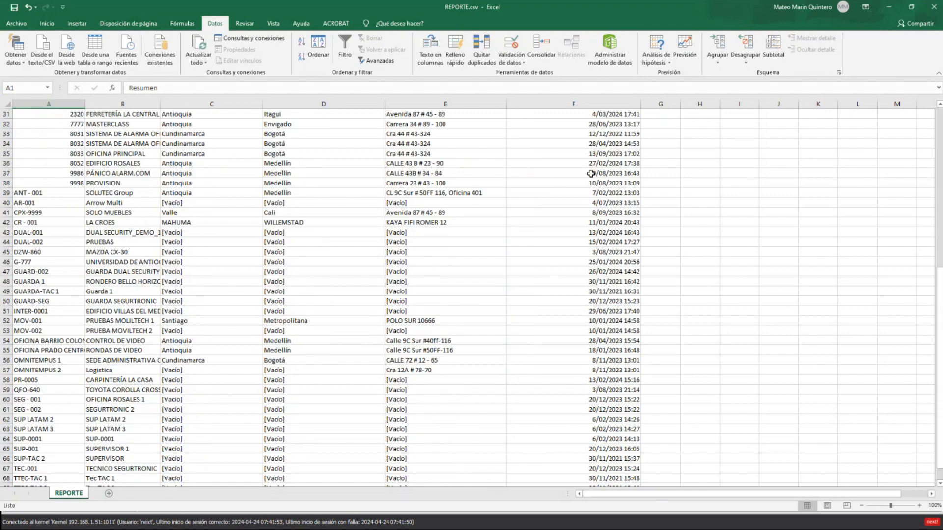
click(934, 14)
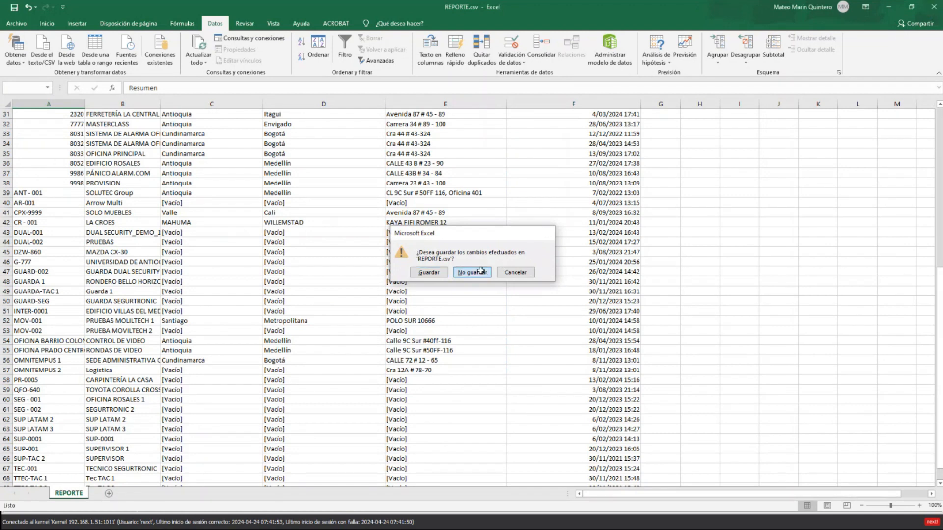
click(481, 272)
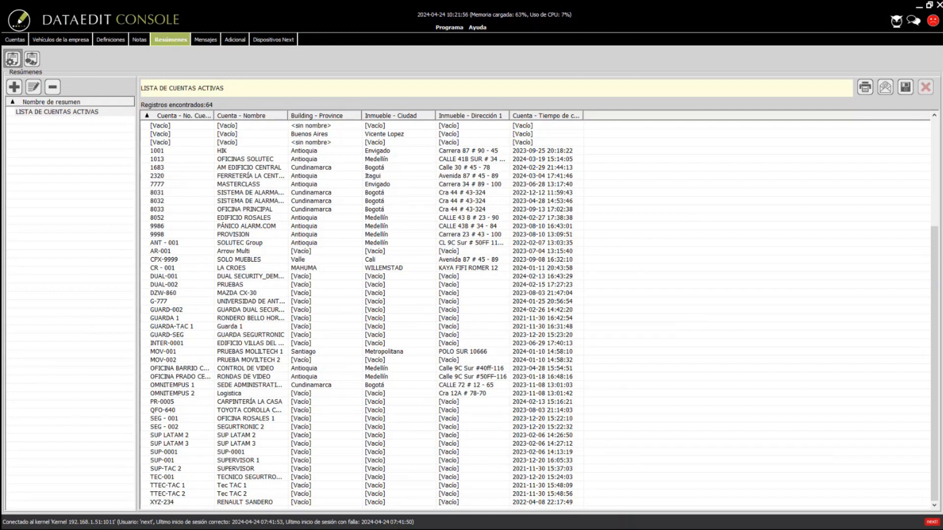
Bring up the e-mail address prompt for sending the summary and close it without entering an address.
click(888, 90)
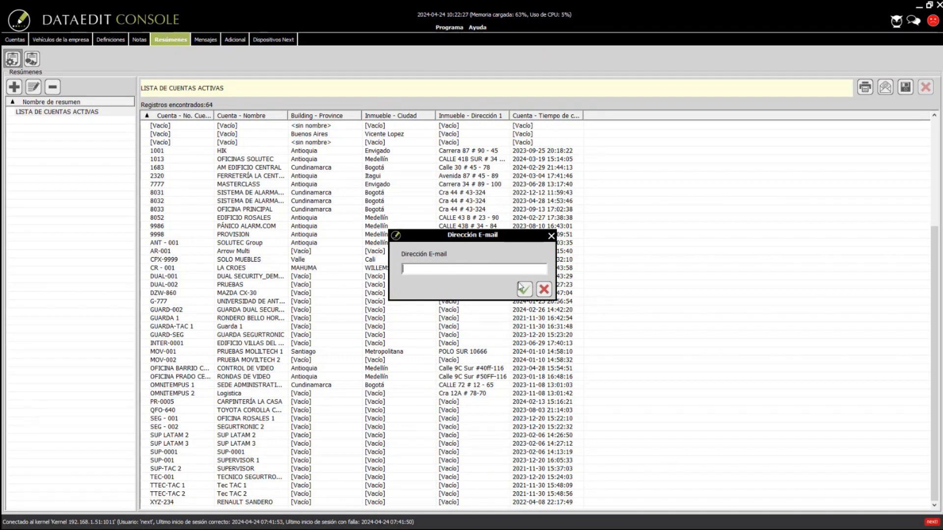
click(550, 236)
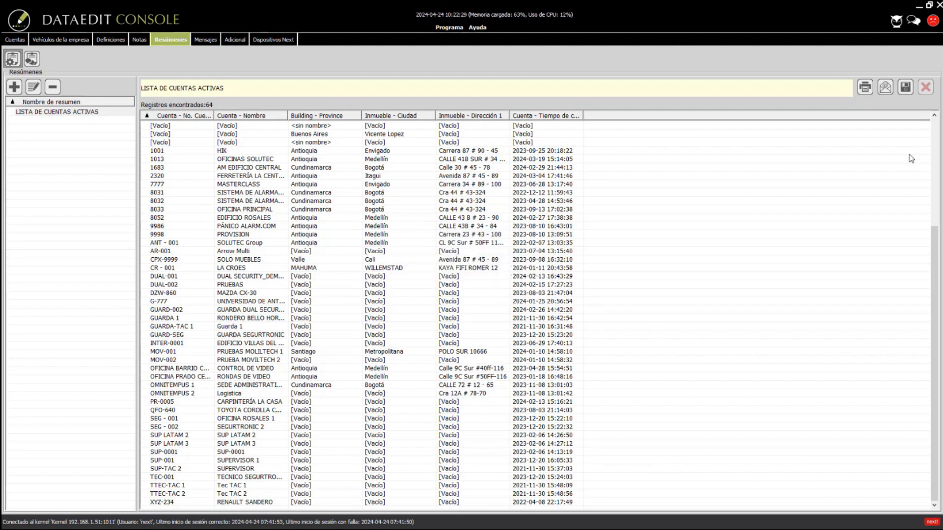
Try to print the summary with all its columns through Microsoft Print to PDF, and cancel at the file name.
click(865, 89)
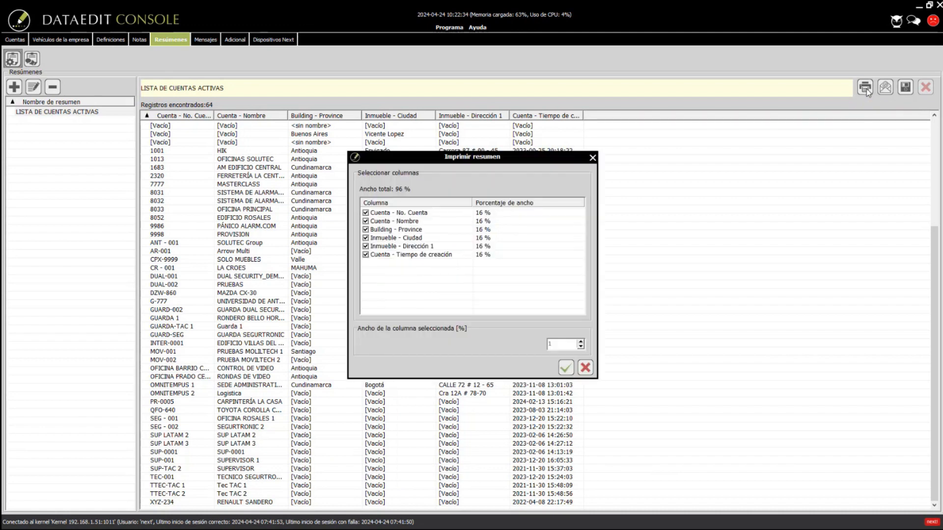
click(566, 369)
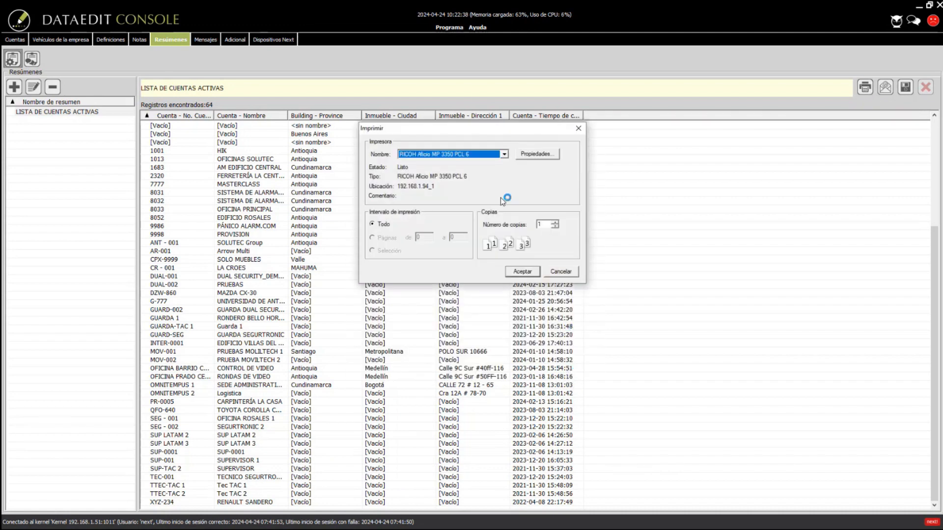
click(503, 155)
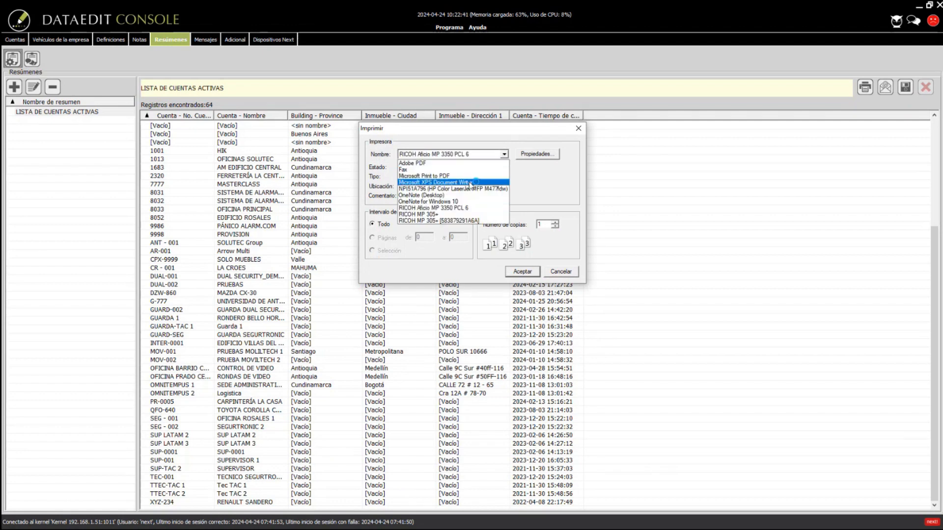
click(422, 176)
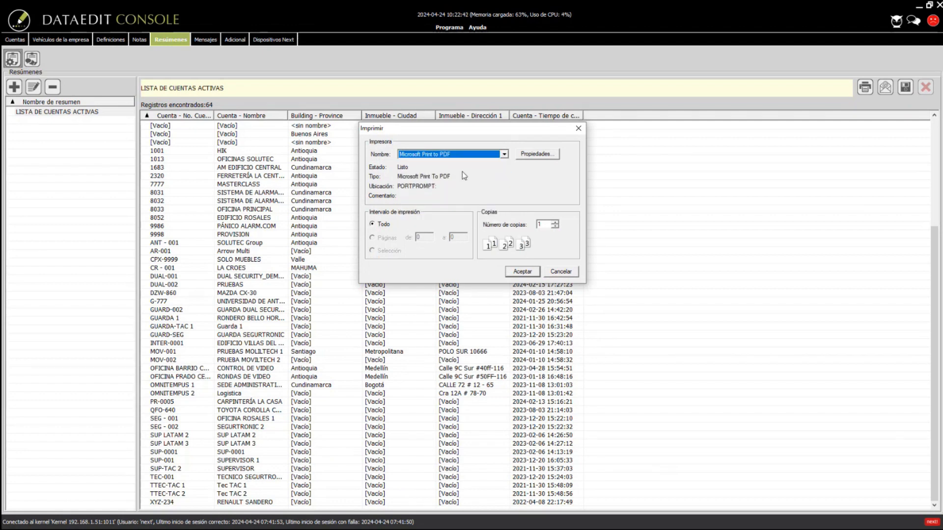
click(522, 272)
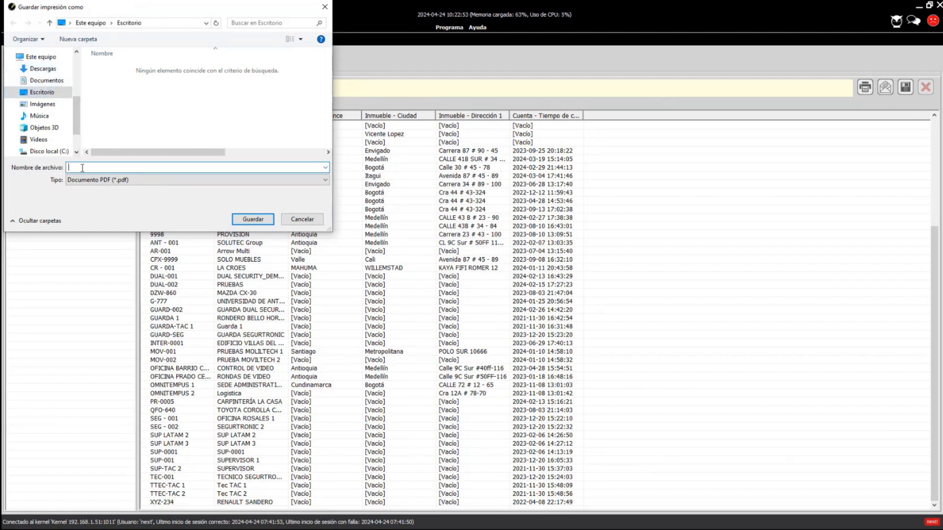
text(RE)
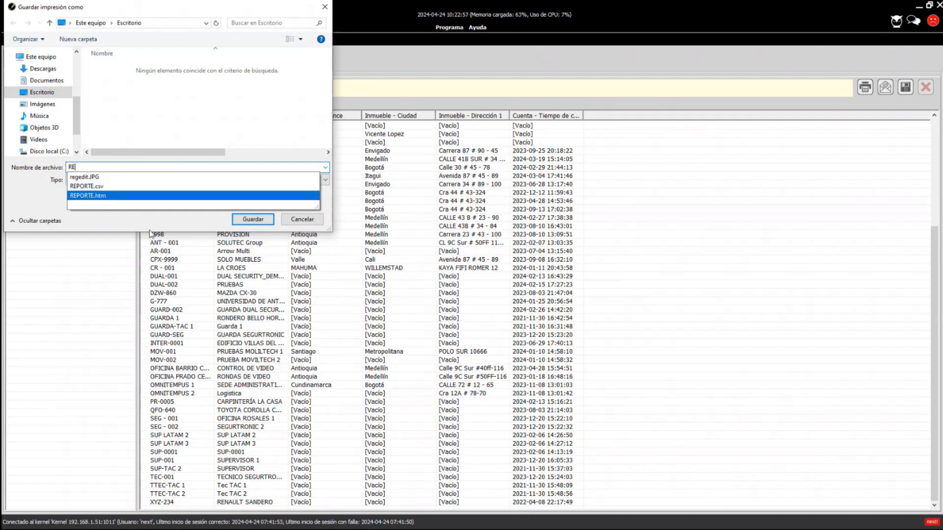
click(324, 9)
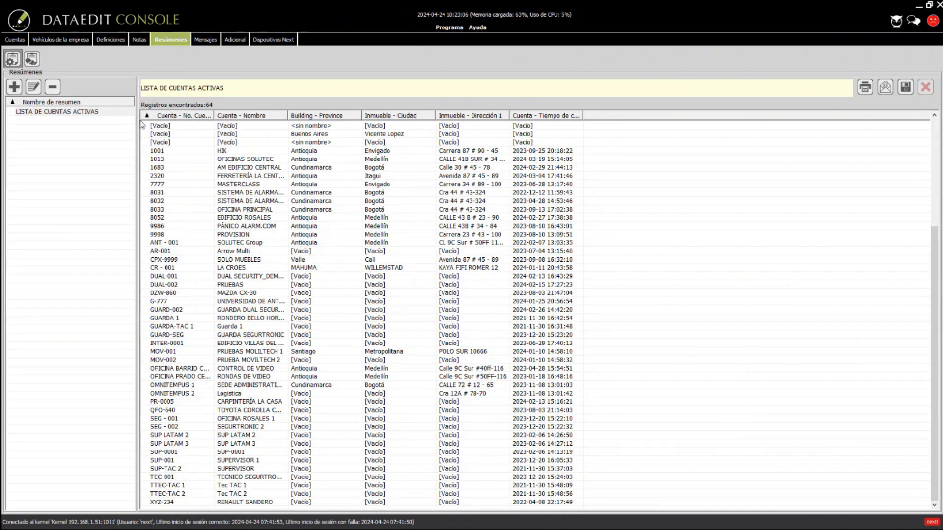
Switch to Monitoring Console and select the account number in the account data of SISTEMA DE ALARMA OFICINA.
click(87, 113)
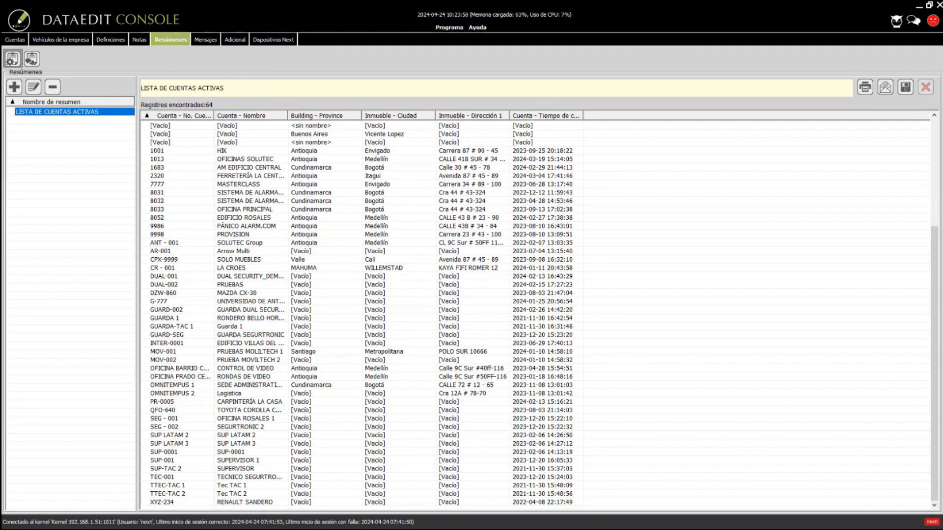
key(alt+Tab)
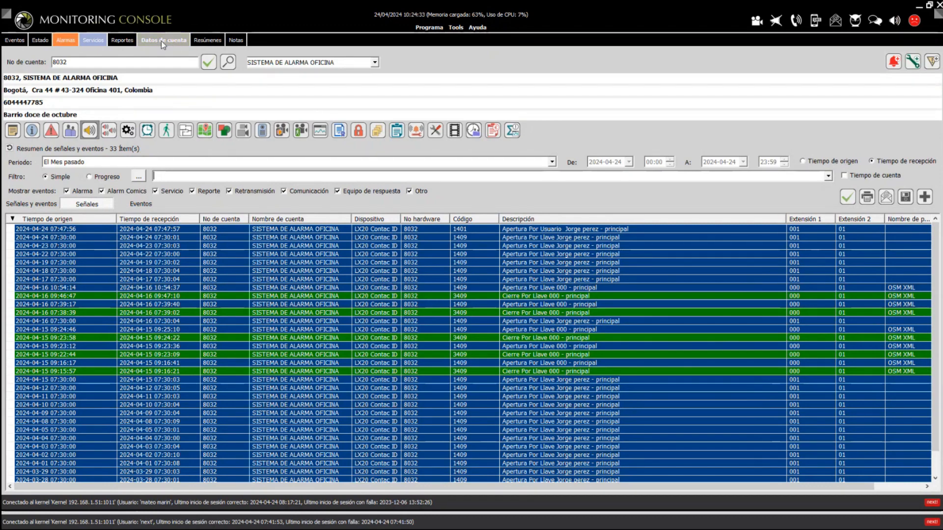
double_click(60, 62)
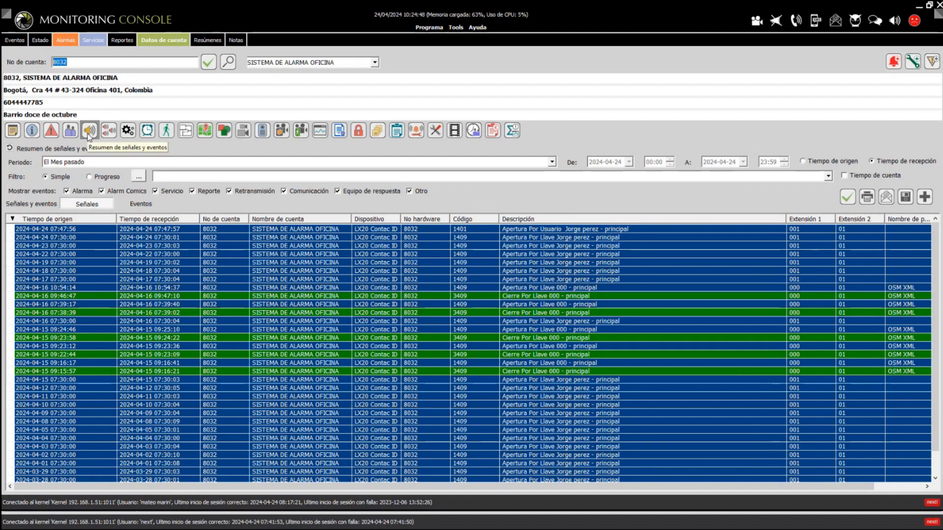
Set the signals and events summary to Periodo específico, from 2024-03-01 to 2024-03-31.
click(115, 162)
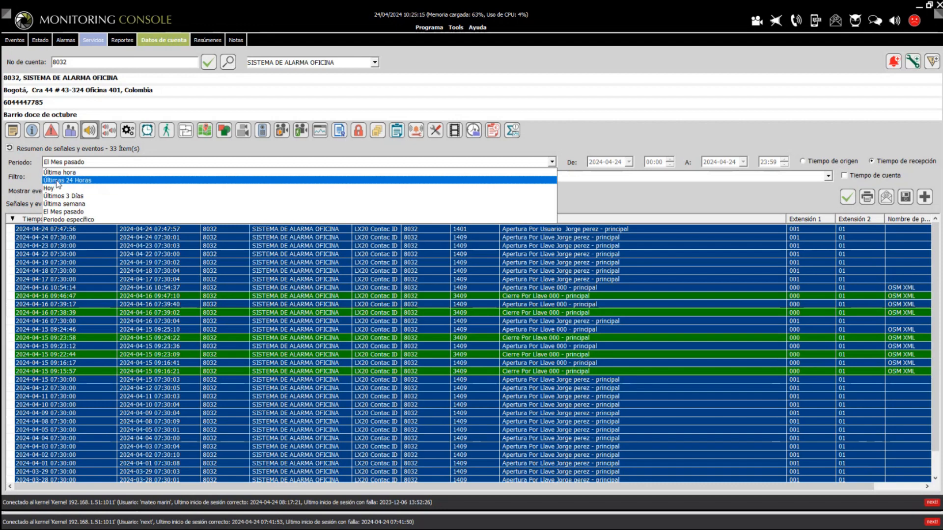
click(81, 220)
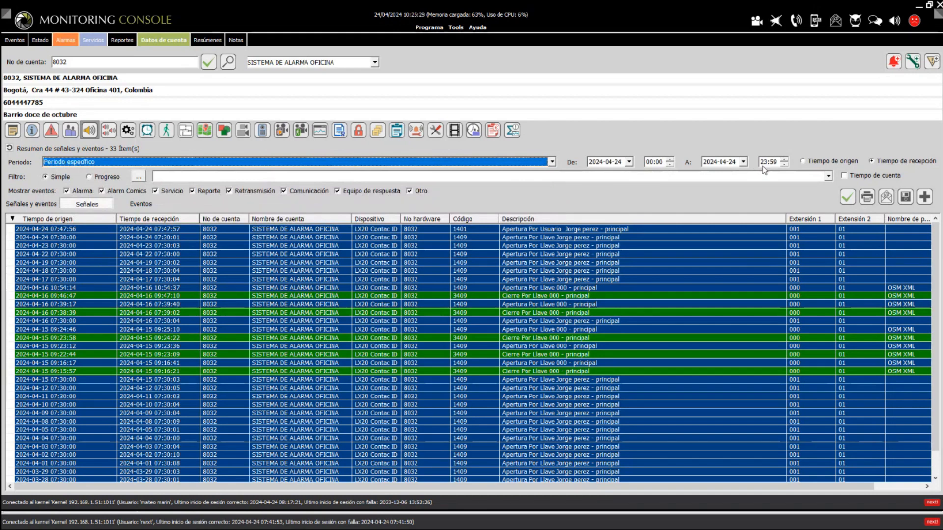
click(629, 162)
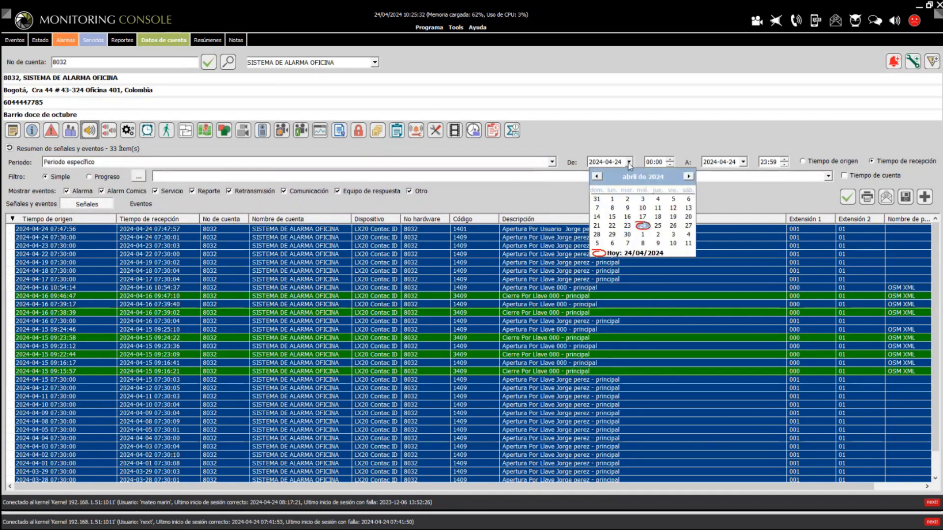
scroll(631, 190, up, 1)
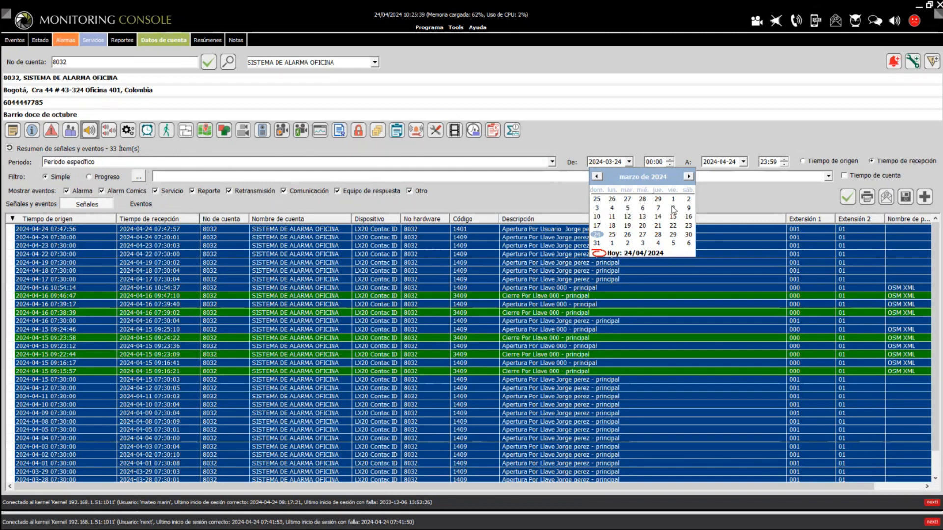
click(674, 199)
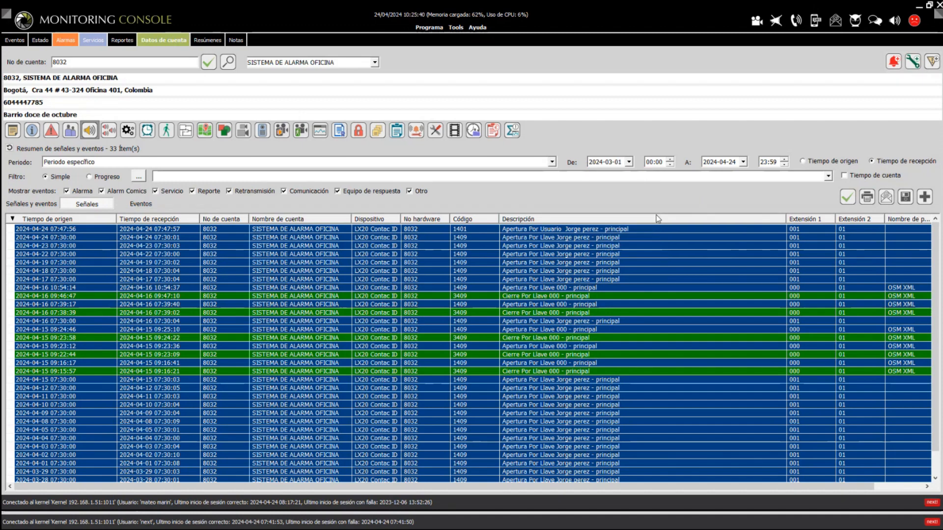
click(743, 162)
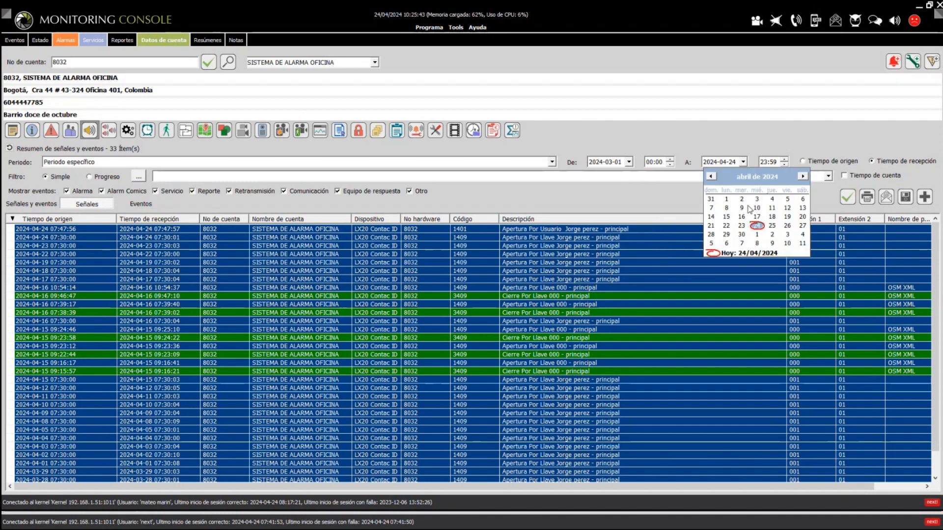
click(710, 199)
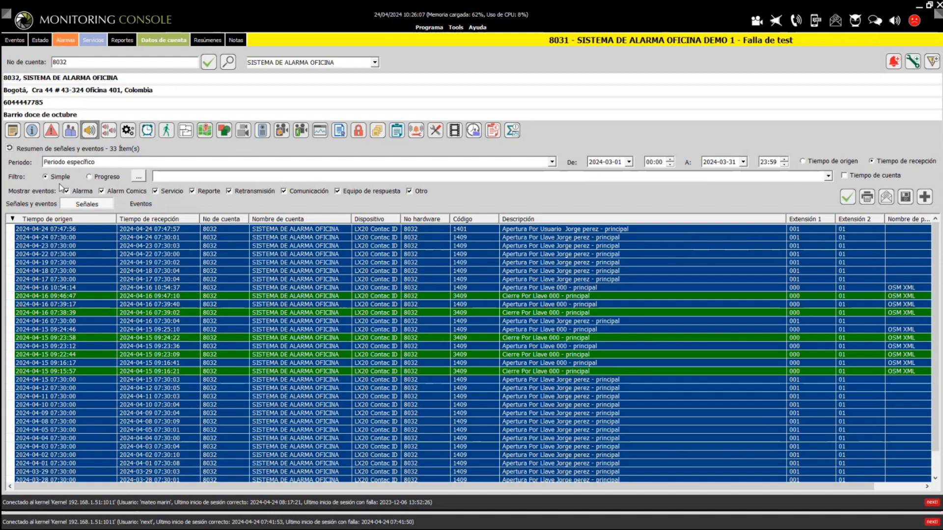
Enter Apertura+Cierre as the simple filter and run the signals and events summary.
click(167, 177)
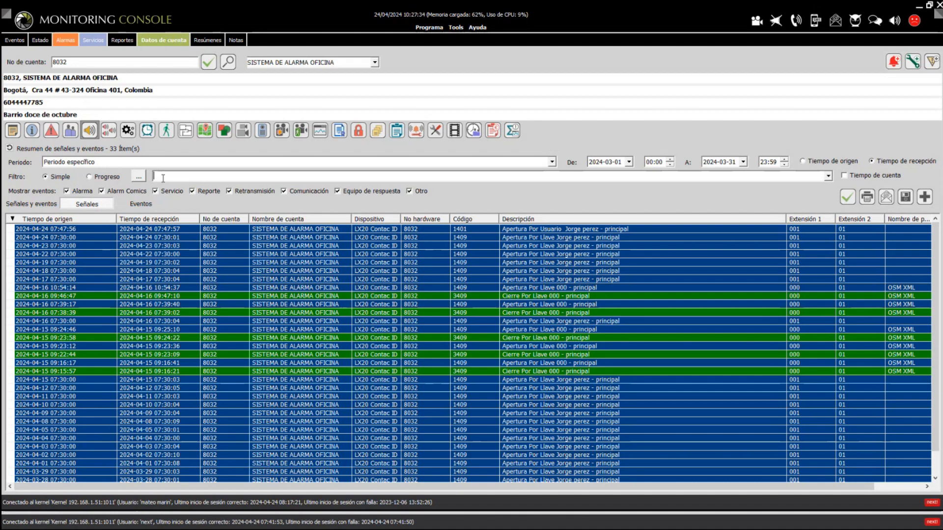
text(A)
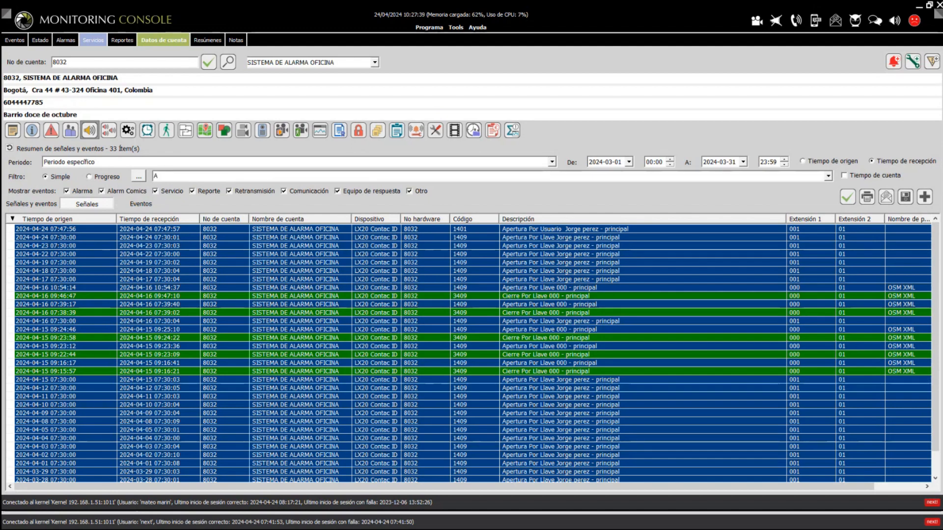
text(PERTU)
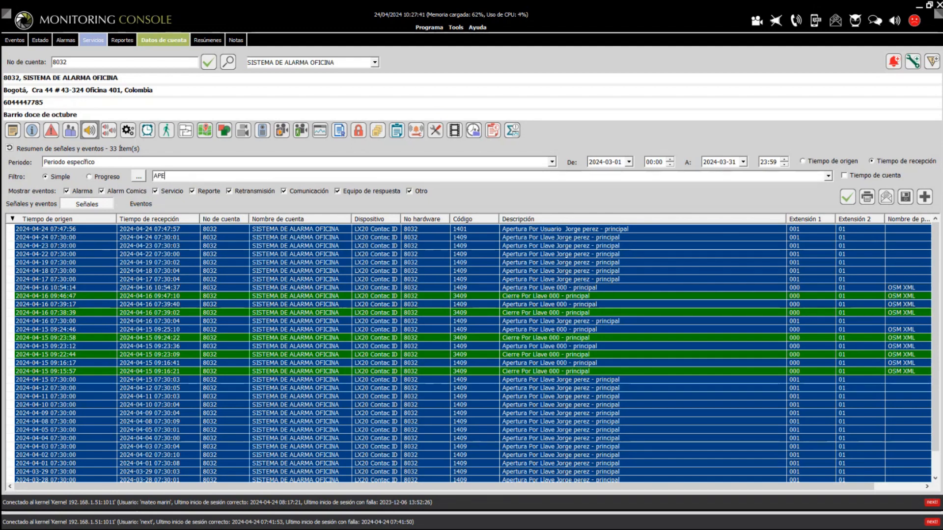
key(BackSpace)
key(BackSpace)
key(BackSpace)
key(BackSpace)
key(BackSpace)
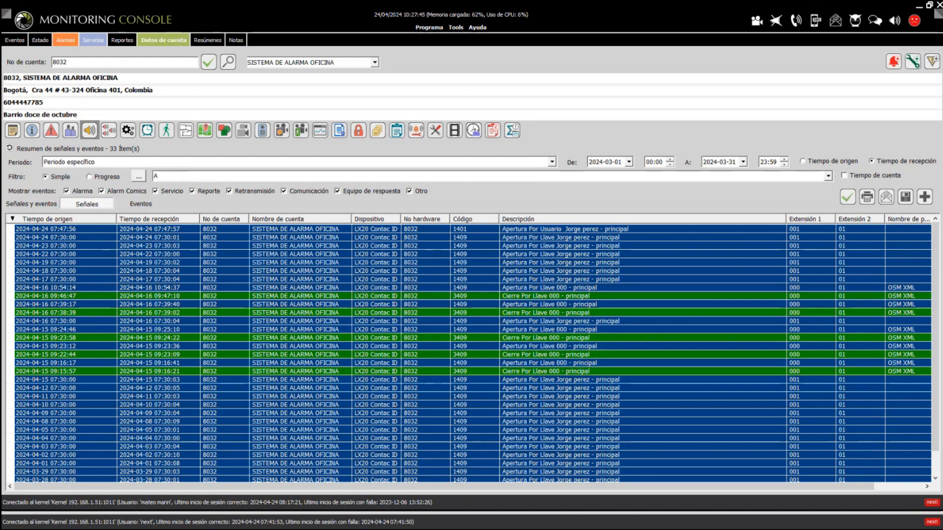
text(pertura+Cie)
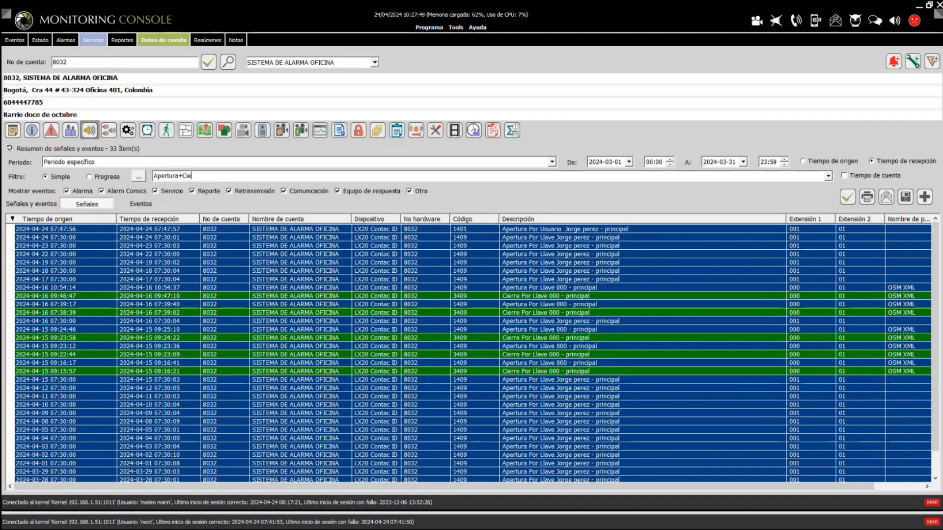
text(rre)
drag(202, 176, 134, 177)
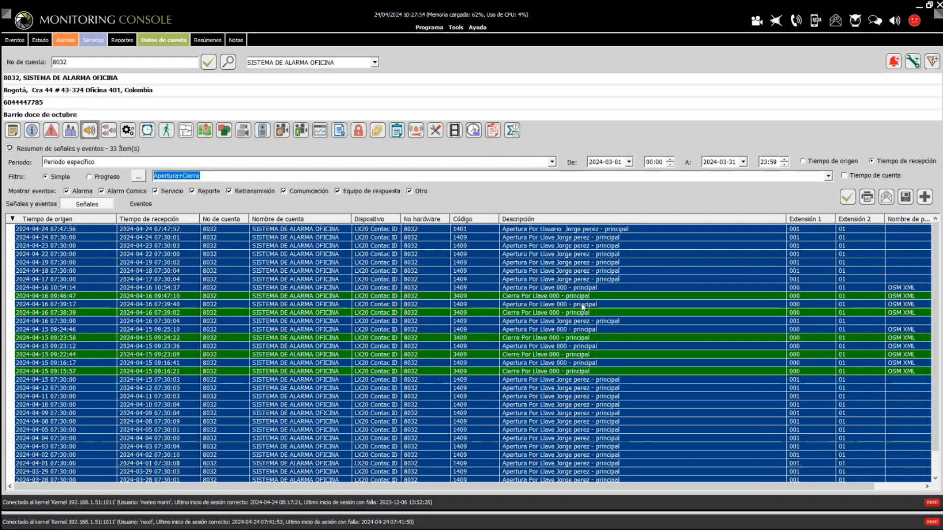
click(847, 200)
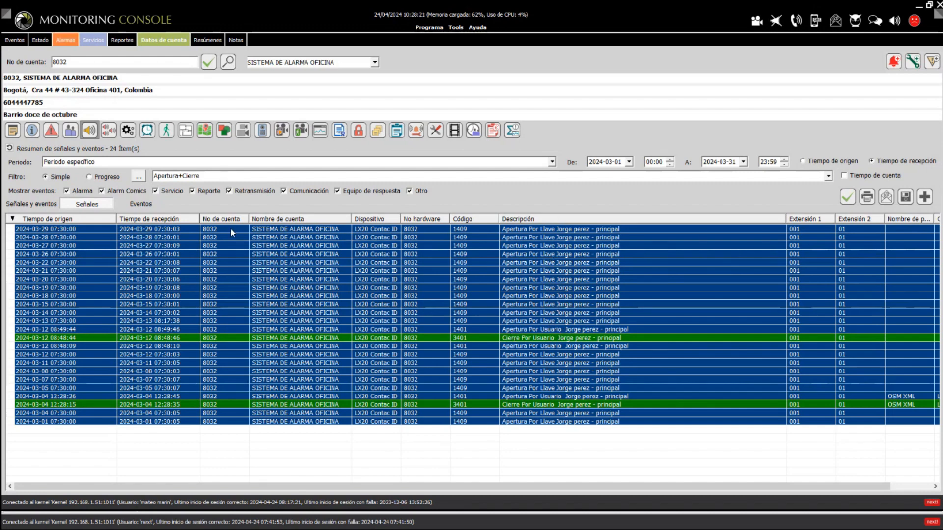
Extend the simple filter to Apertura+Cierre+Robo and run the signals and events summary.
click(212, 176)
double_click(211, 176)
click(212, 177)
text(+)
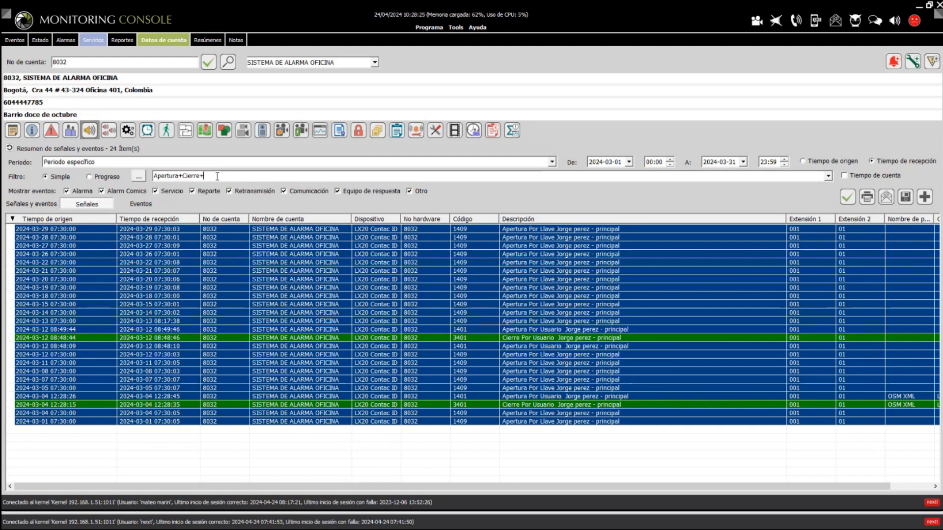
text(Rob)
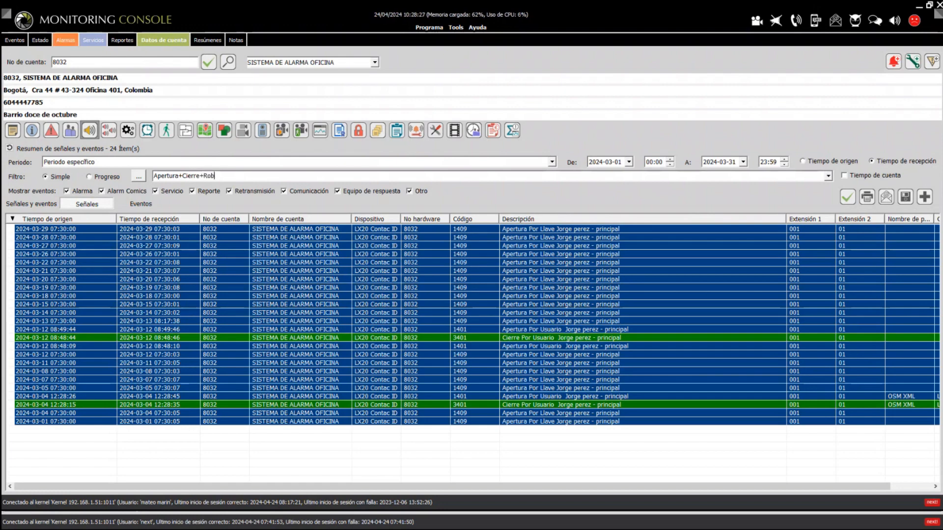
text(o)
key(Return)
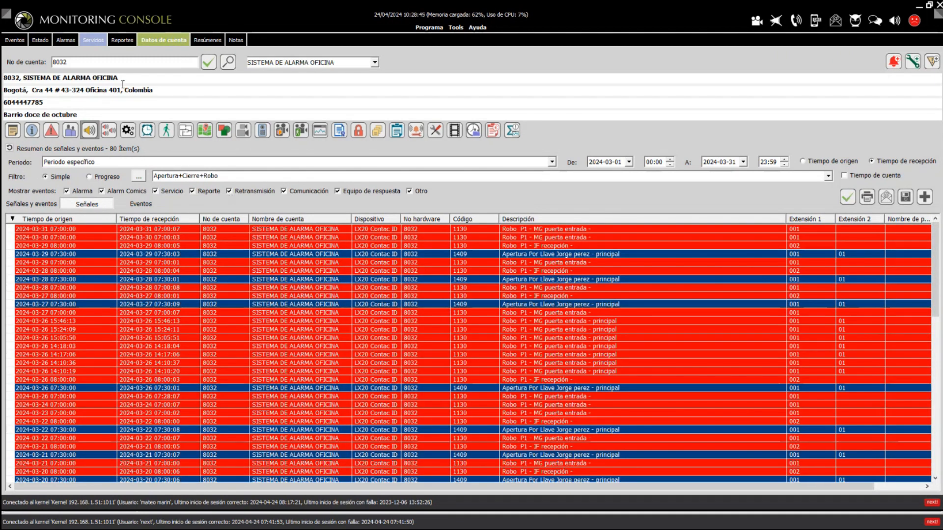
Review the filtered signals down to the oldest entries and open the list's export options, moving the dialog clear of the columns.
double_click(72, 62)
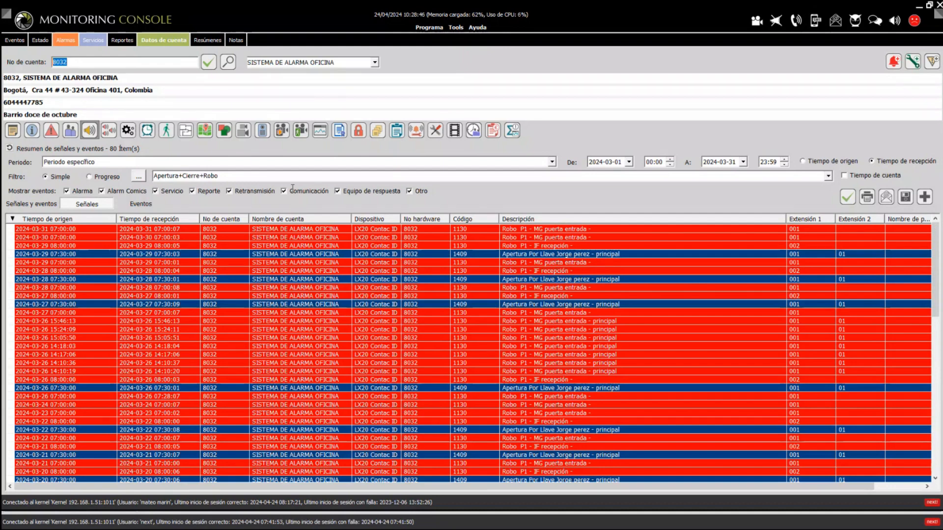
scroll(578, 336, down, 2)
scroll(578, 336, down, 4)
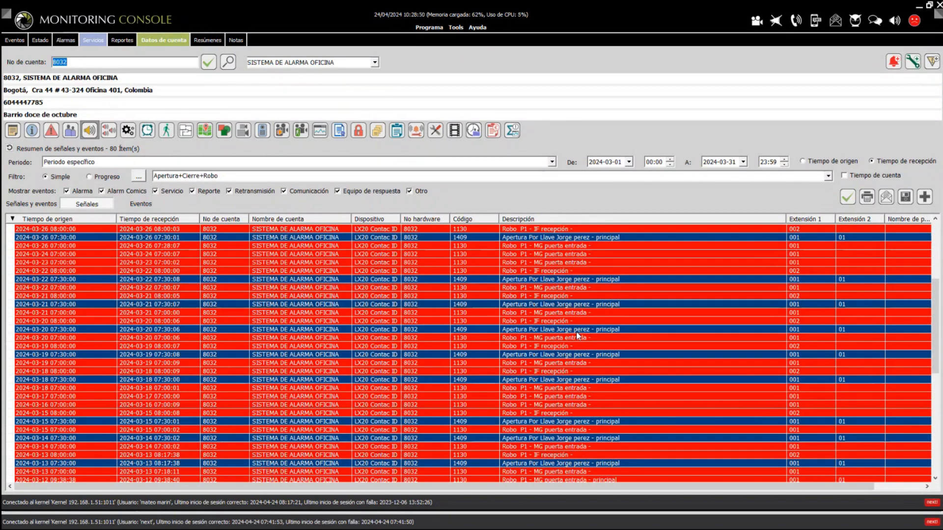
scroll(699, 354, down, 10)
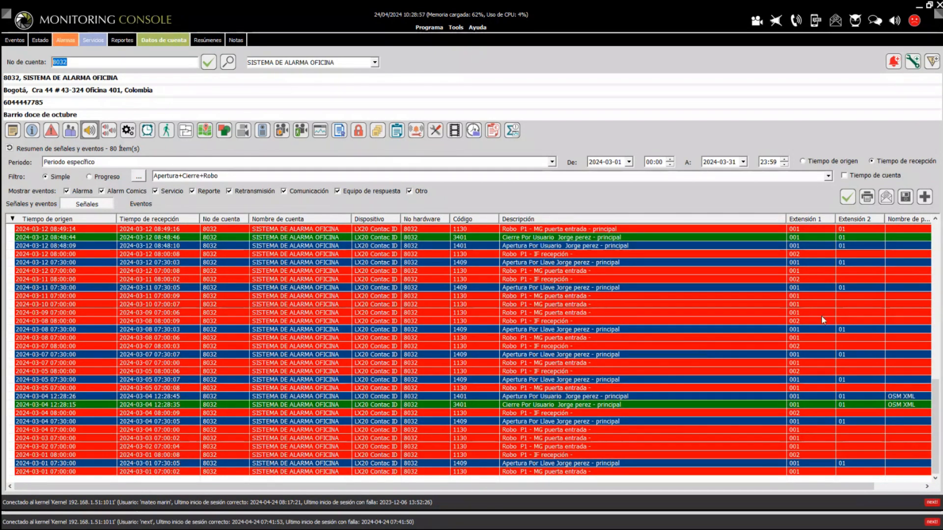
click(906, 198)
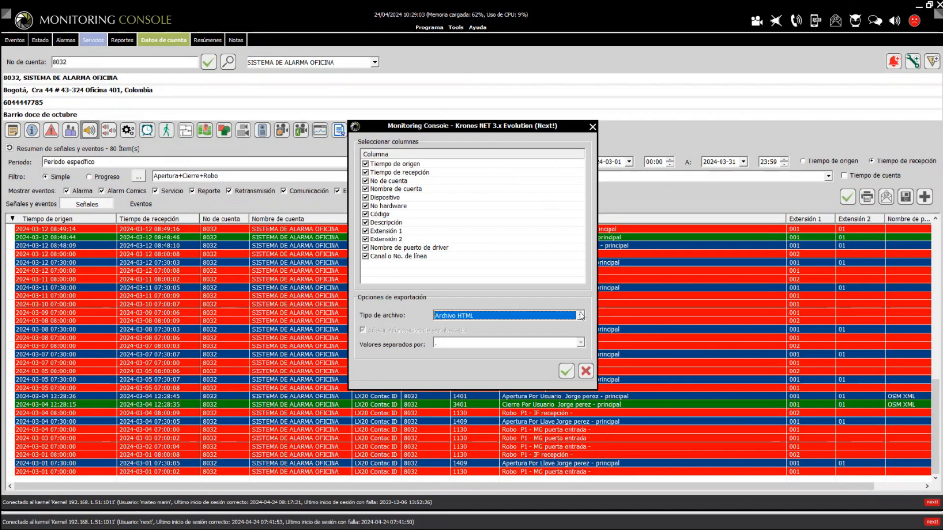
click(580, 316)
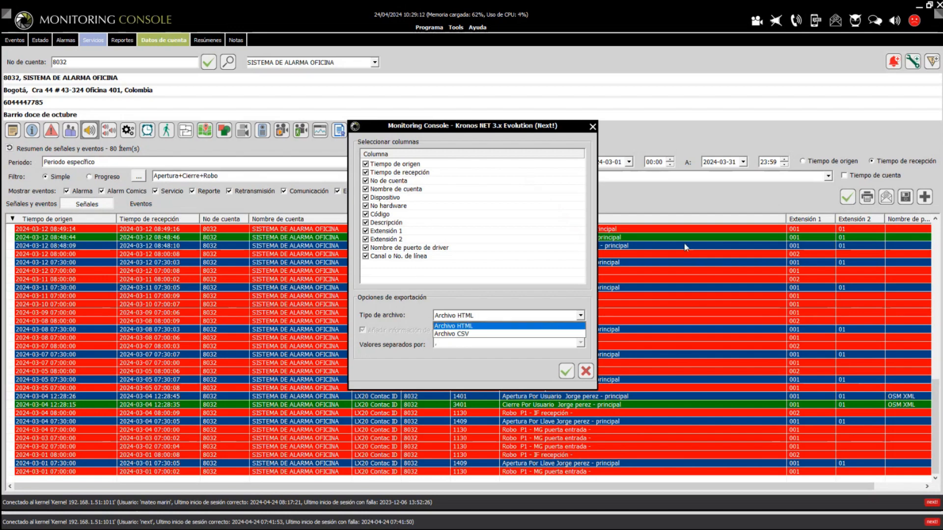
click(429, 127)
drag(439, 129, 395, 295)
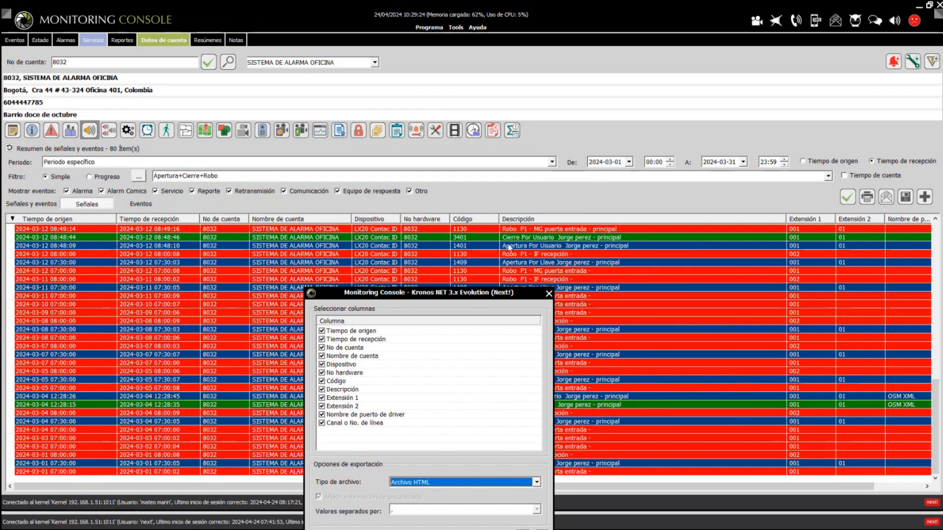
drag(467, 295, 449, 144)
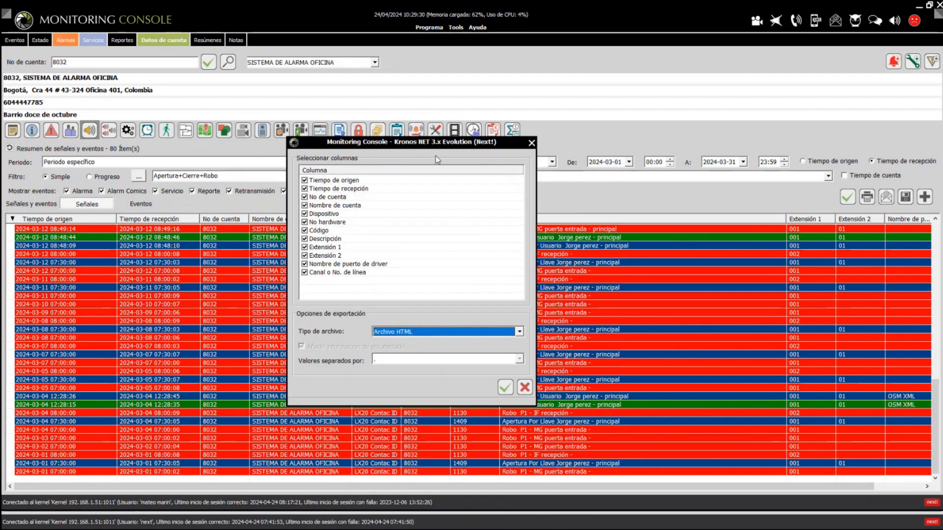
drag(419, 142, 656, 155)
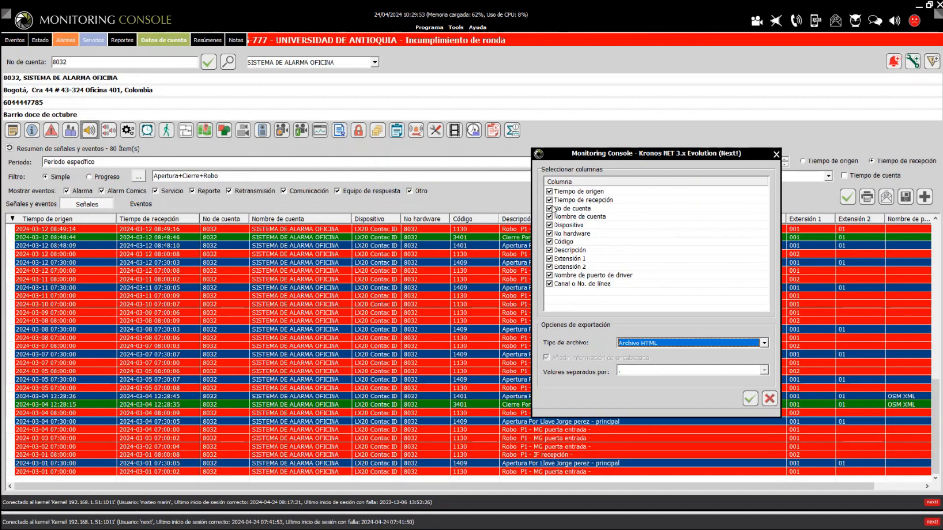
Exclude Dispositivo, No hardware, Código, Nombre de puerto de driver and Canal o No. de línea from the export columns.
click(549, 225)
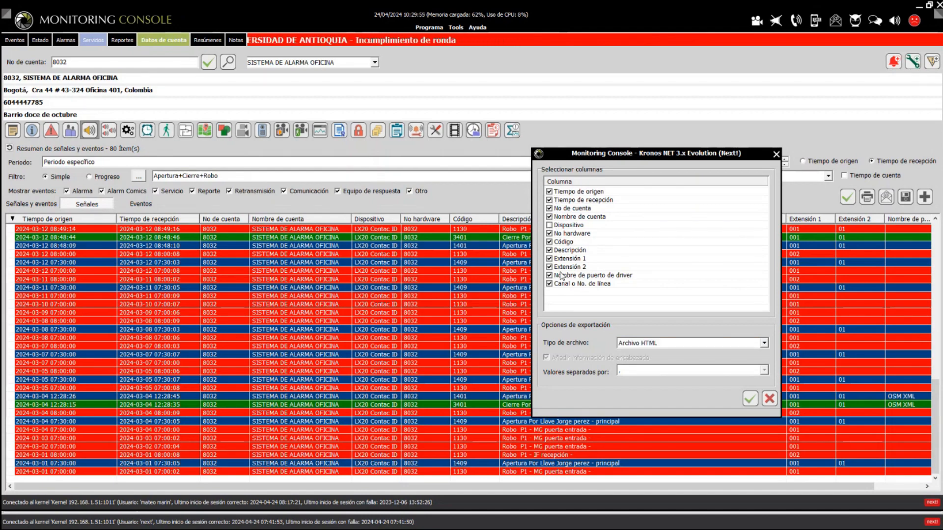
click(549, 234)
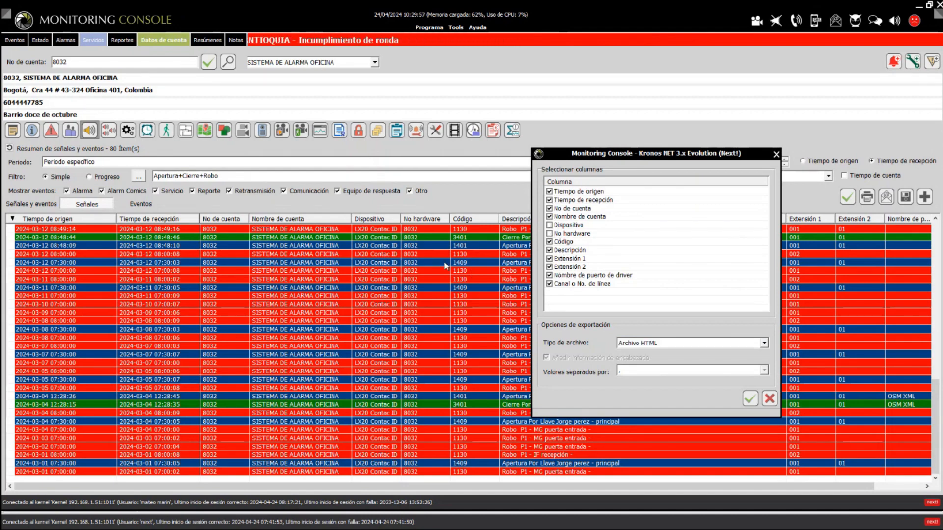
click(549, 242)
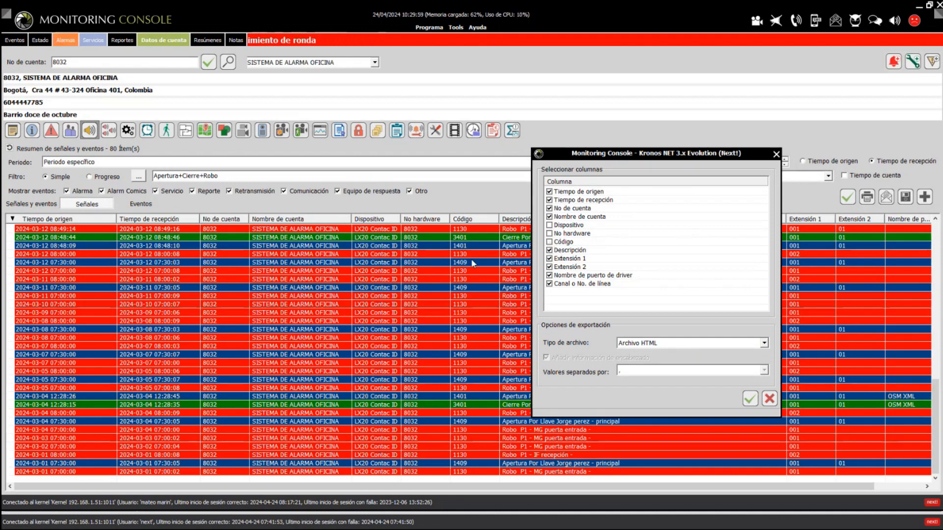
click(550, 275)
click(550, 284)
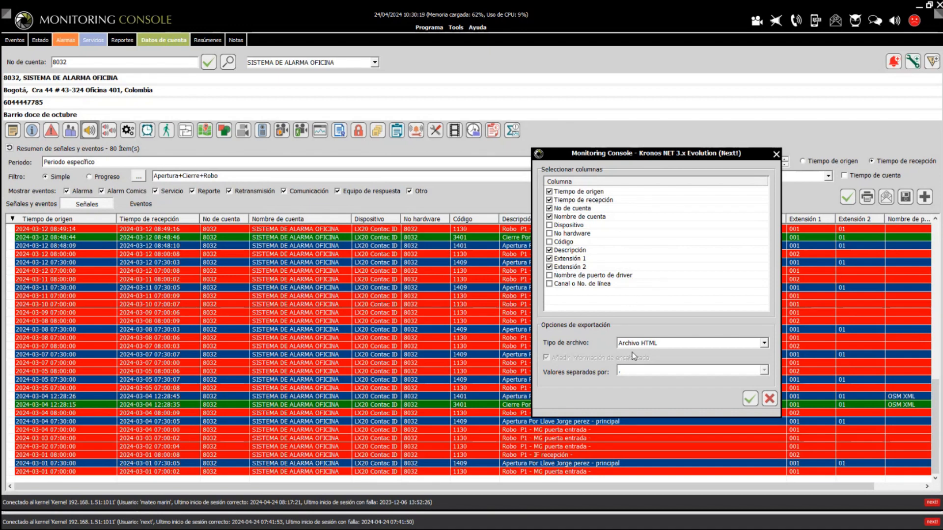
Set the export file type to Archivo CSV and confirm the export options.
click(765, 345)
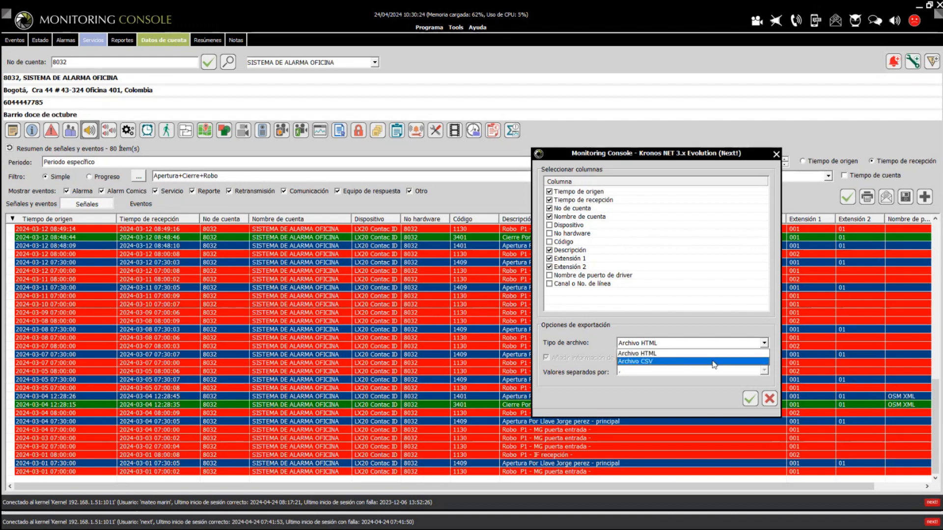
click(634, 362)
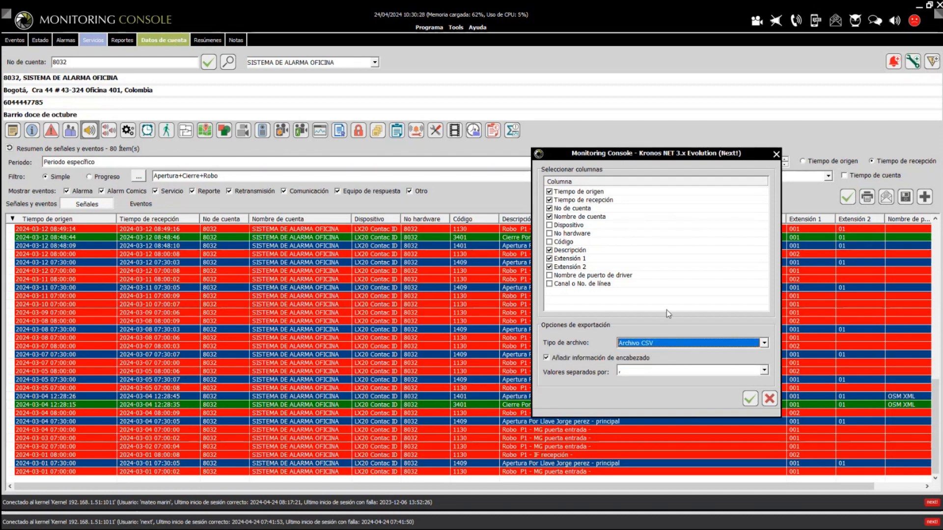
click(749, 398)
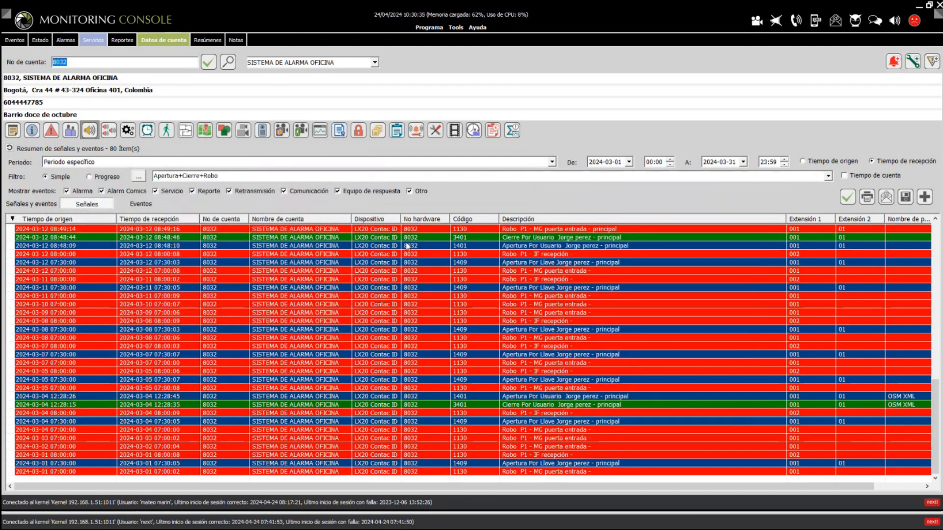
Clear the simple filter text and switch the filter type to Progreso.
click(221, 177)
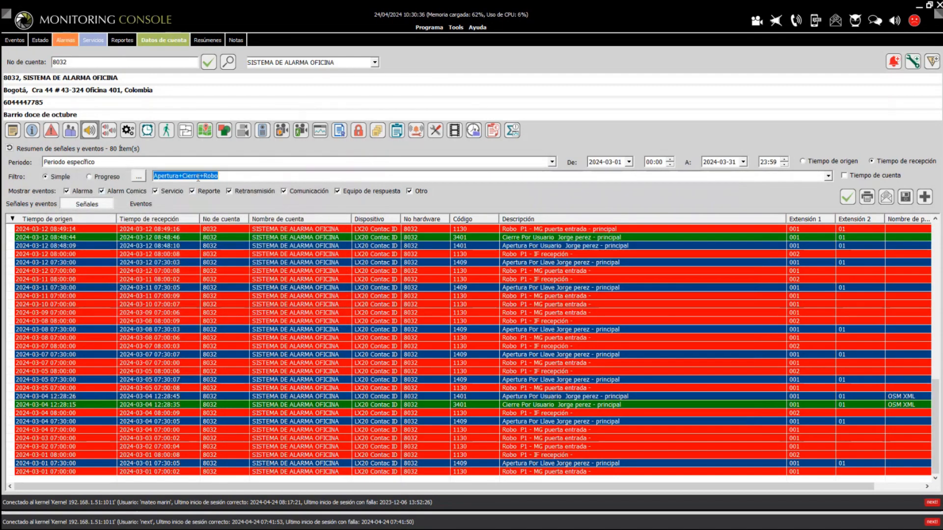
key(BackSpace)
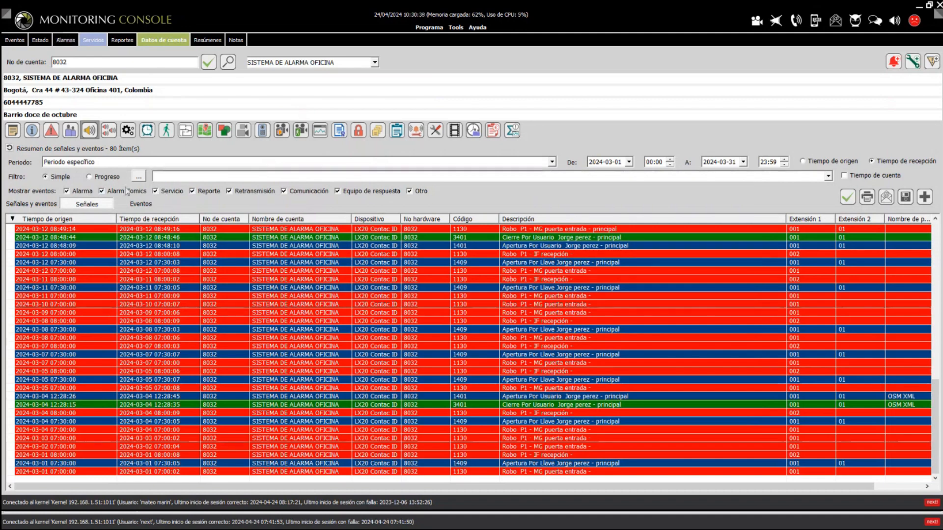
click(89, 178)
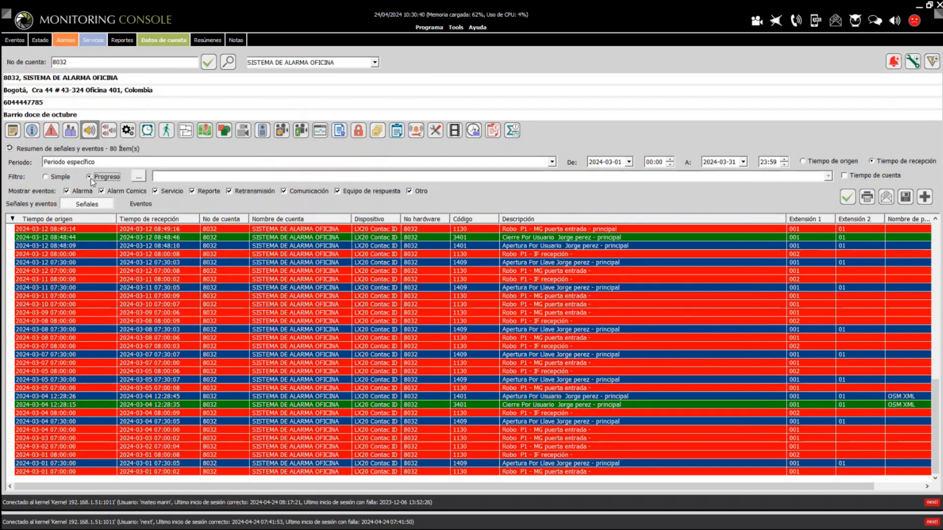
Open the advanced filter to examine its available signal conditions, and close it without setting any.
click(139, 177)
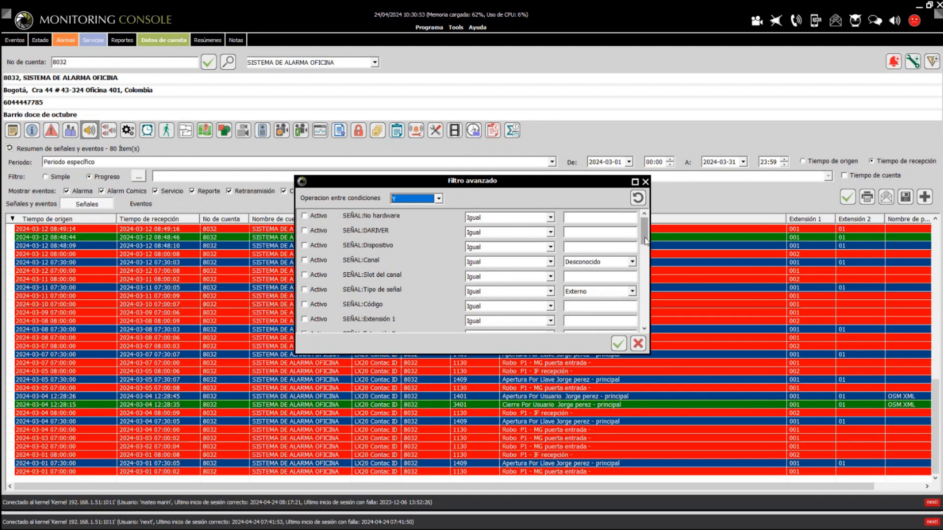
scroll(646, 241, down, 1)
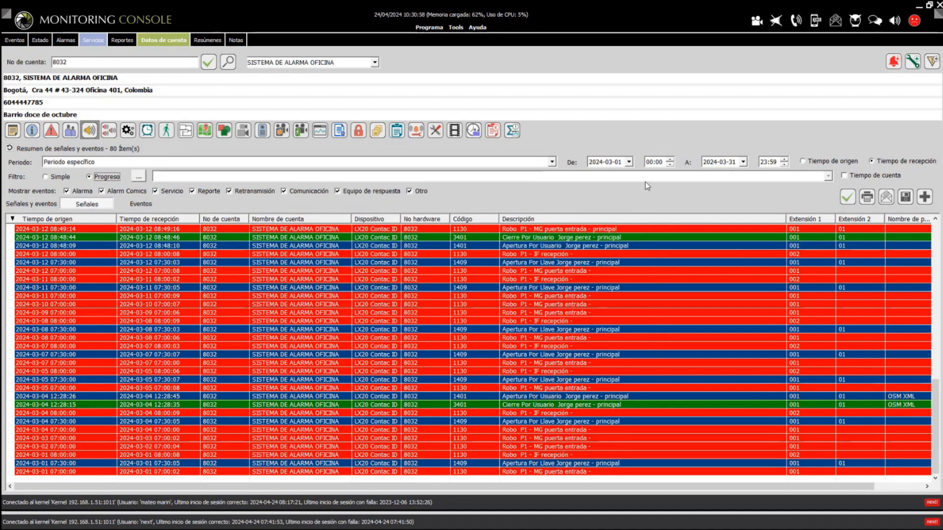
click(645, 182)
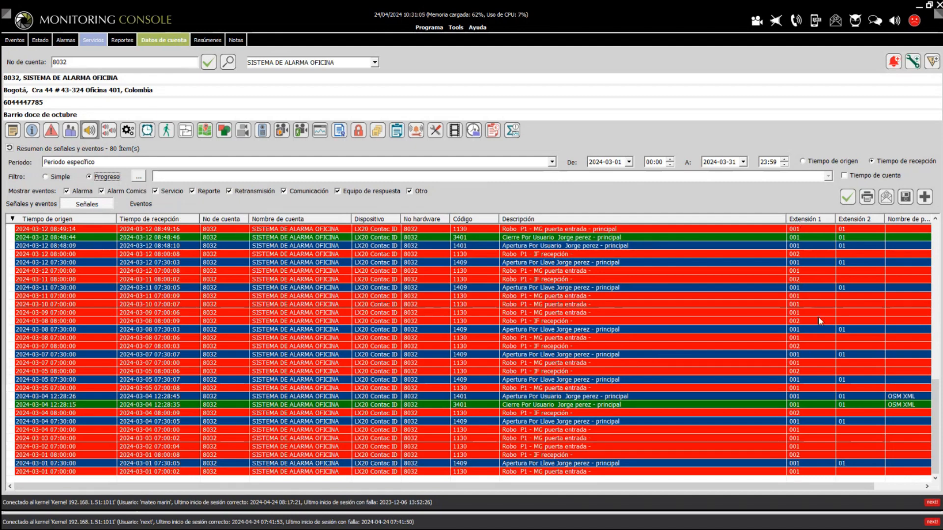
Activate the SEÑAL:Código condition in the advanced filter and set it equal to 1409.
click(140, 177)
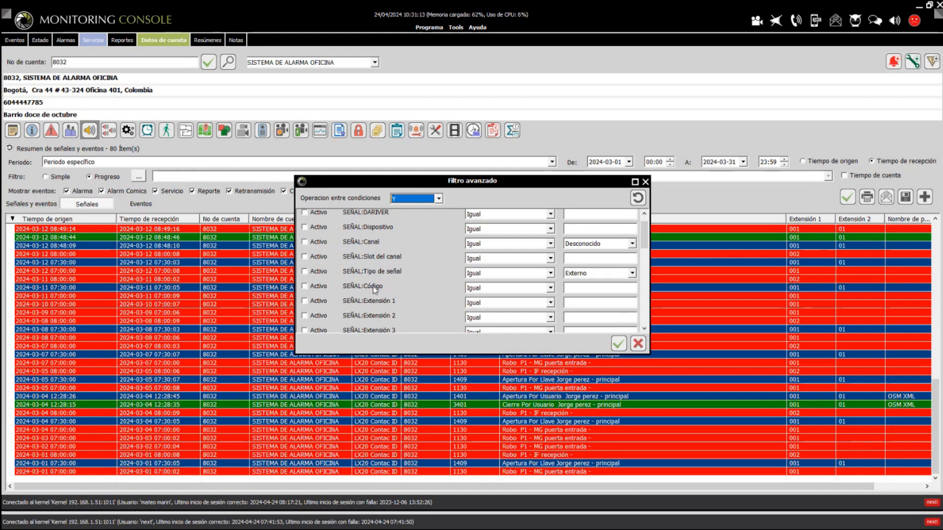
click(305, 287)
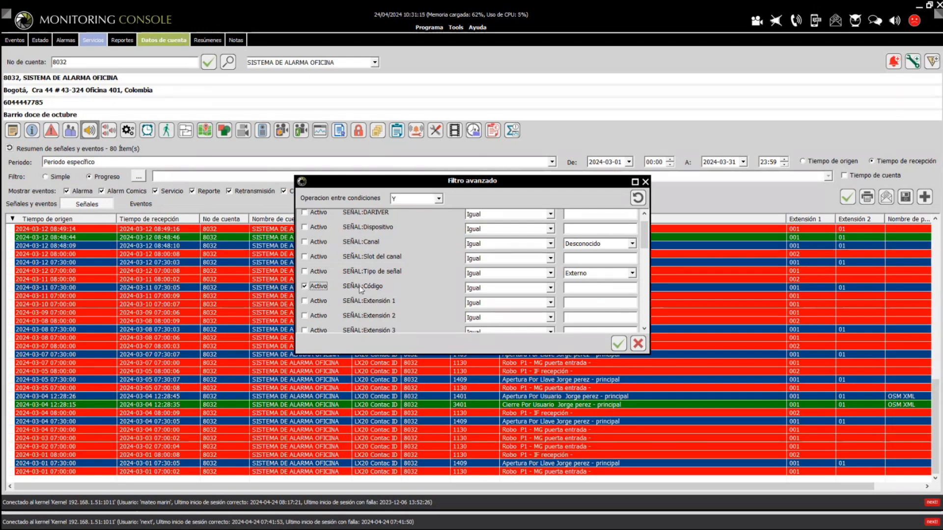
click(578, 288)
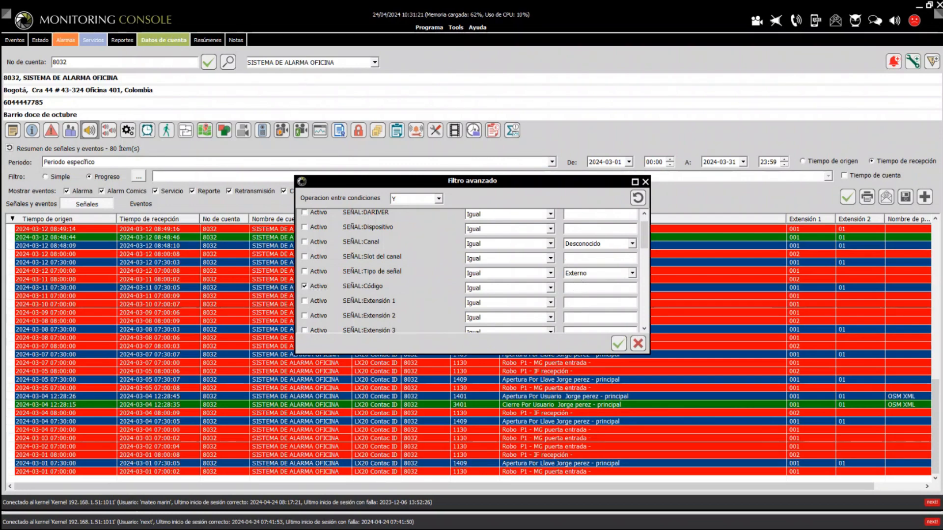
text(1409)
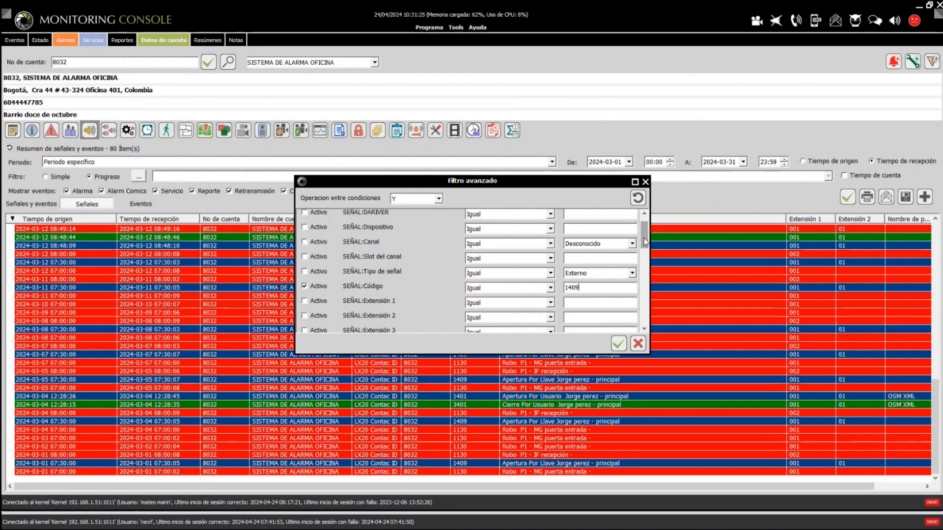
Activate the SEÑAL:Extensión 1 condition with the value 001, and run the summary with the advanced filter.
drag(644, 242, 644, 263)
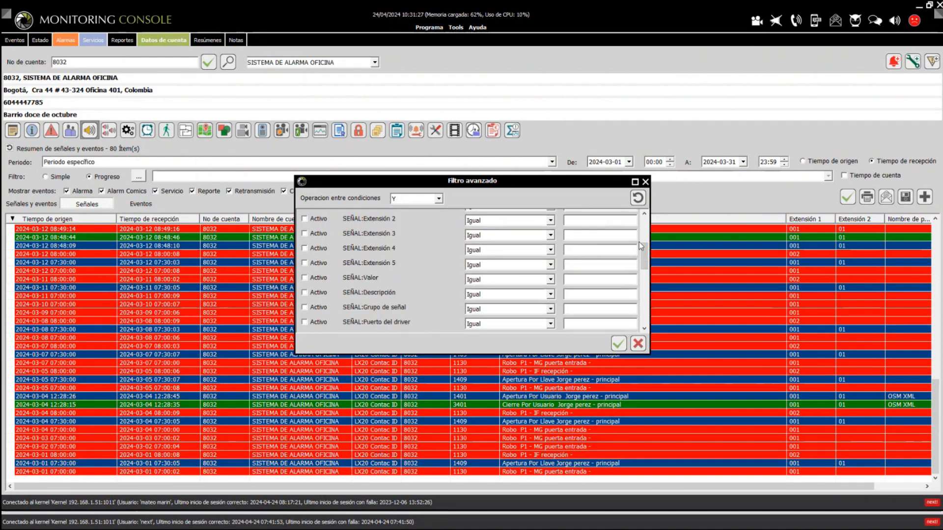
click(644, 213)
click(644, 215)
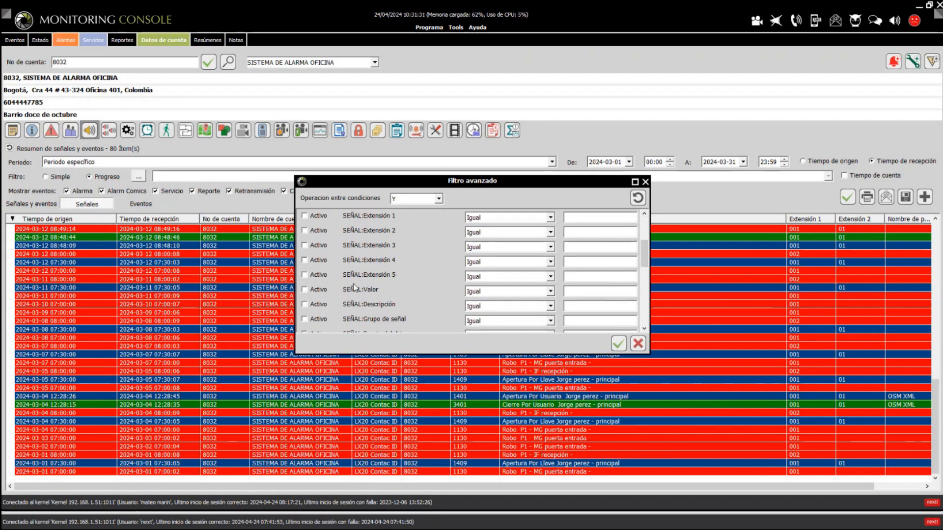
click(304, 216)
click(575, 218)
text(001)
click(618, 348)
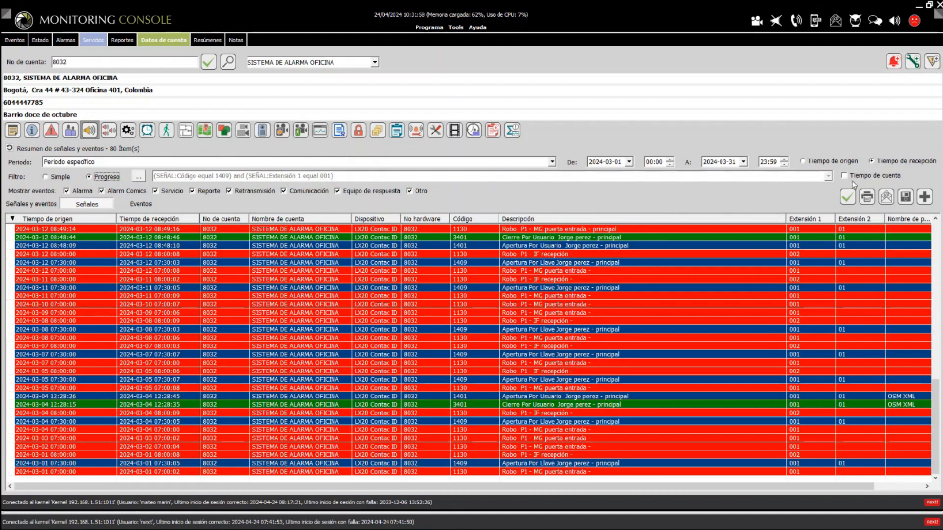
click(849, 197)
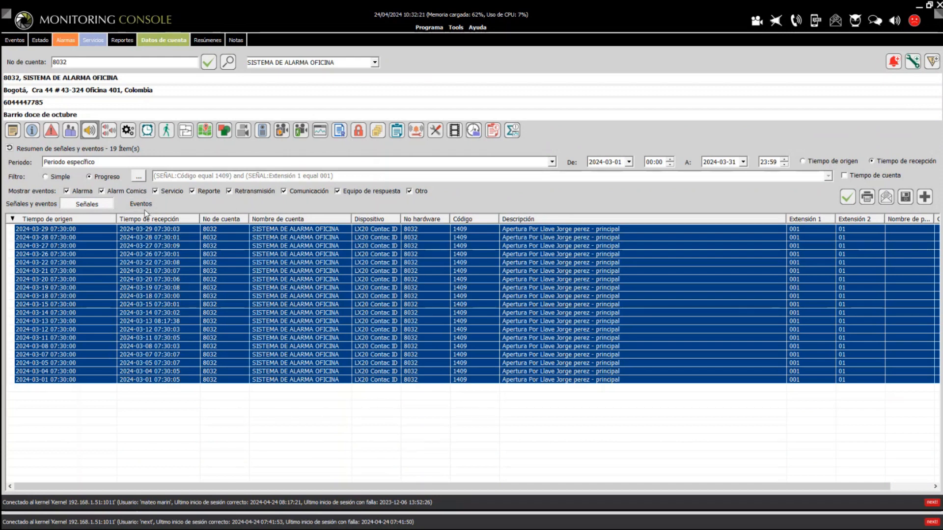
Try replacing the SEÑAL:Extensión 1 condition with SEÑAL:Extensión 2 equal to 02 in the advanced filter, and close it without applying.
click(139, 177)
drag(592, 217, 539, 218)
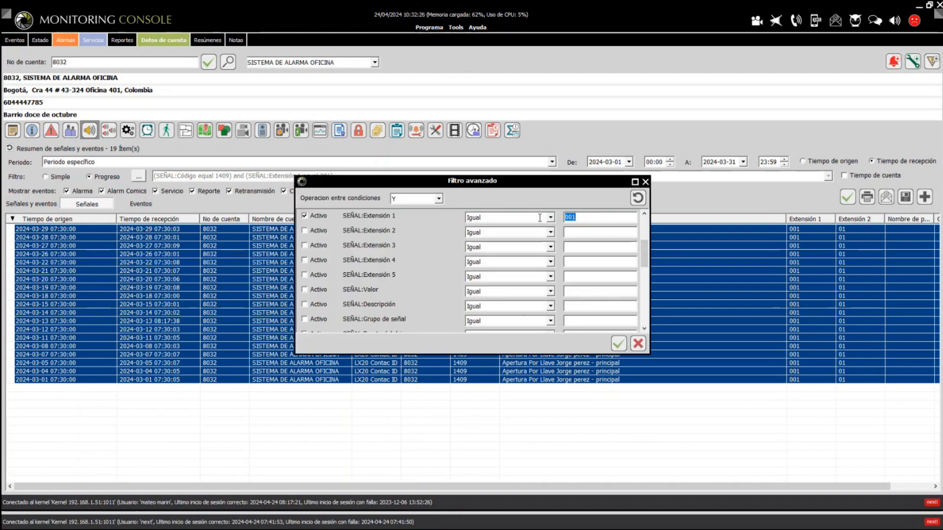
key(BackSpace)
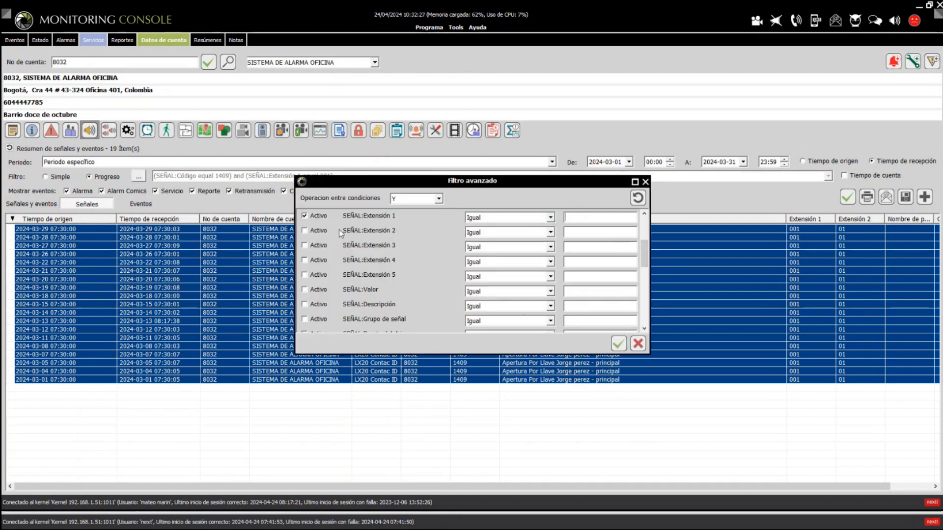
click(304, 216)
click(305, 230)
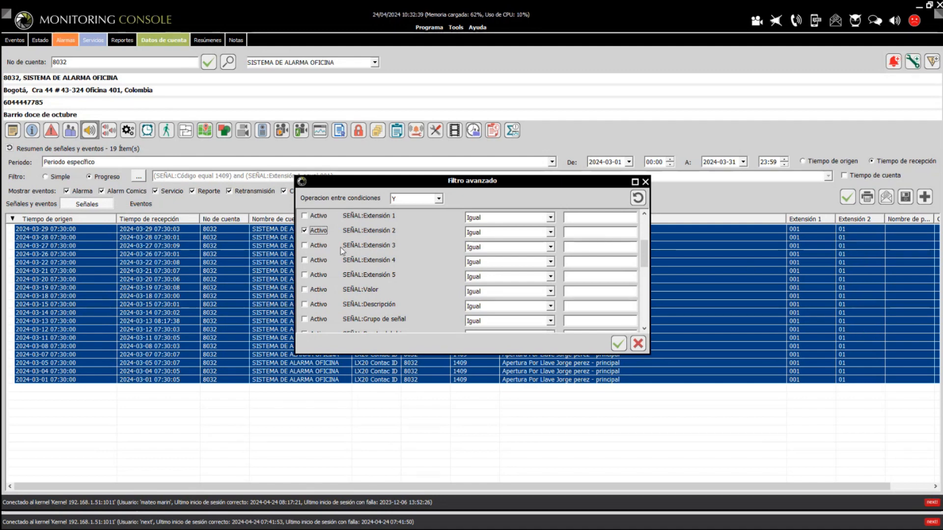
click(586, 235)
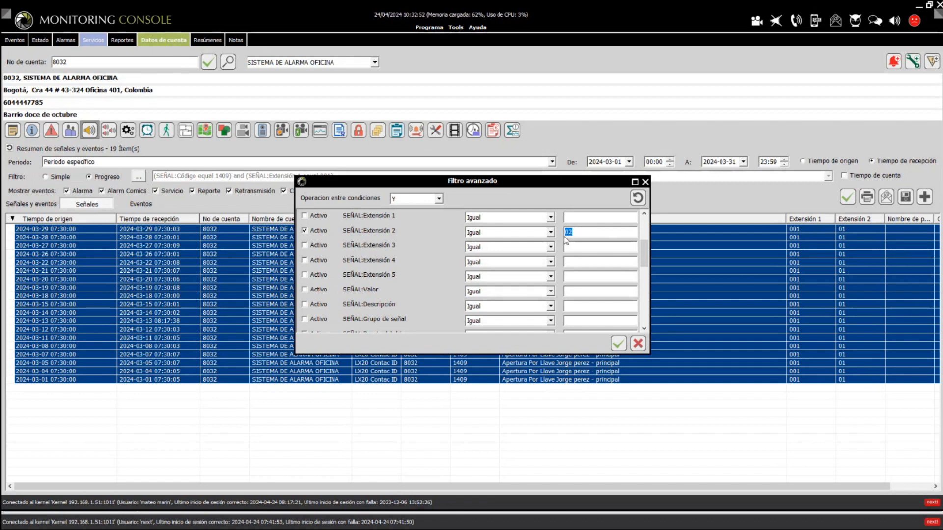
drag(570, 233, 562, 232)
key(BackSpace)
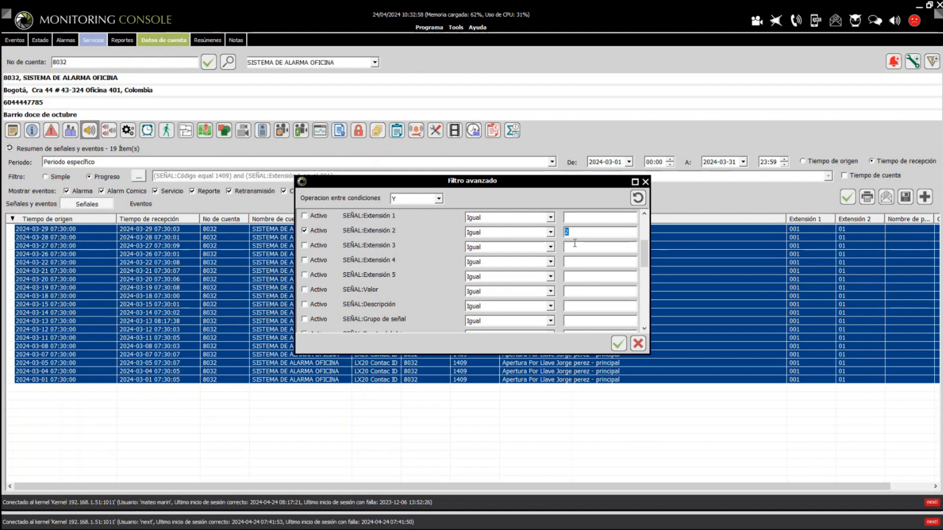
text(02)
click(644, 183)
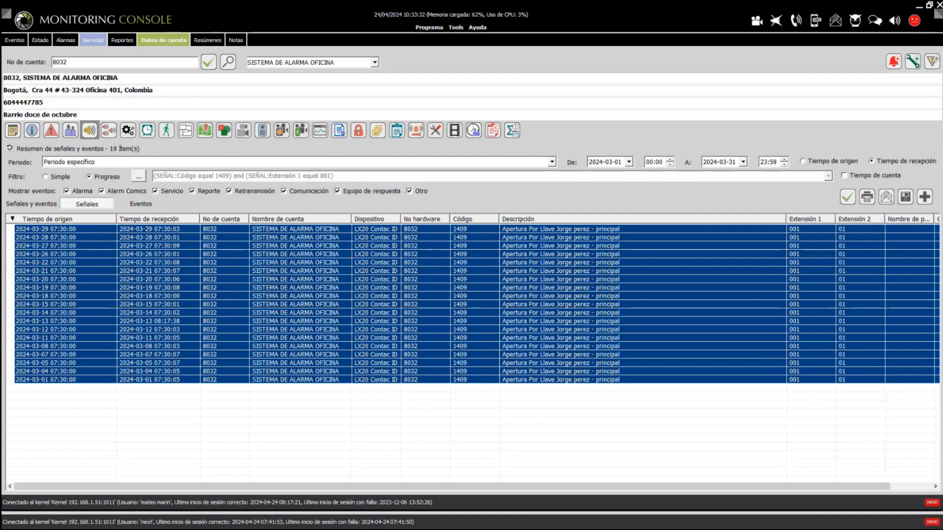
Open the general signals and events summary under Resúmenes and set a specific period starting 2024-03-01.
click(209, 42)
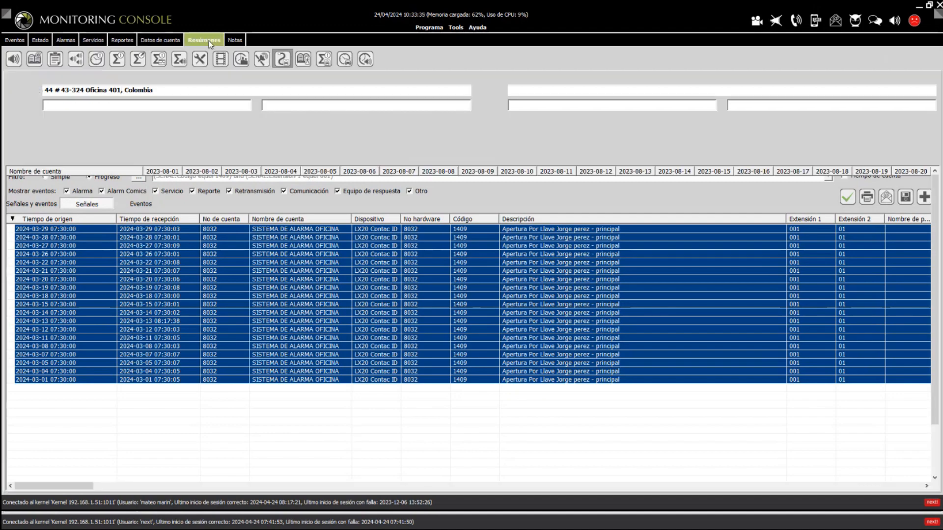
click(14, 61)
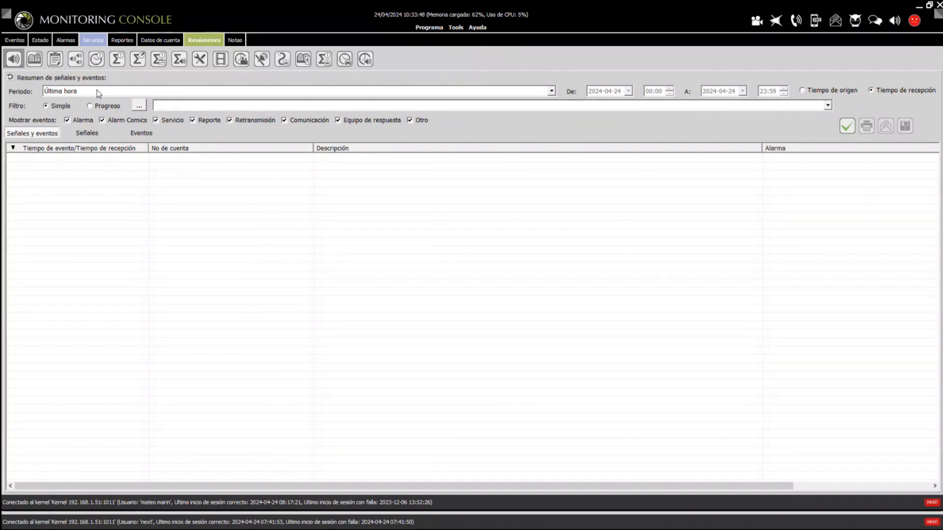
click(148, 91)
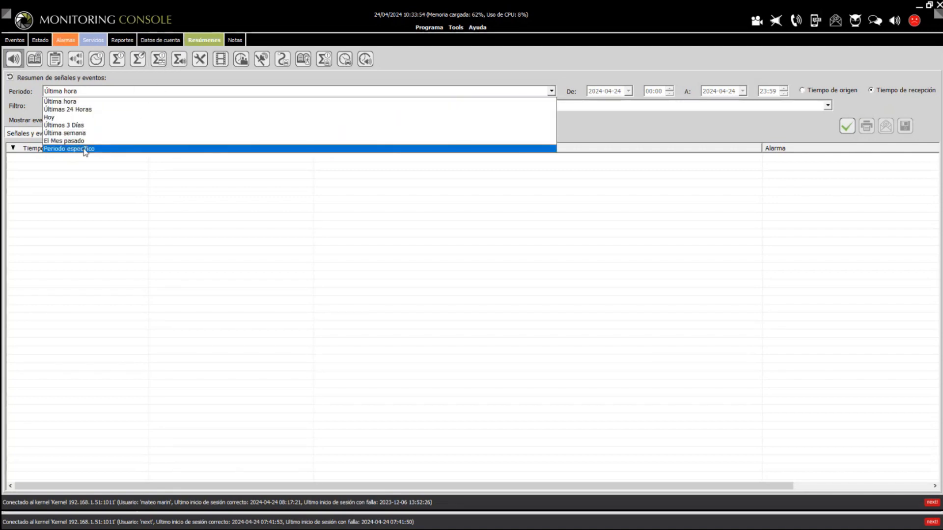
click(83, 149)
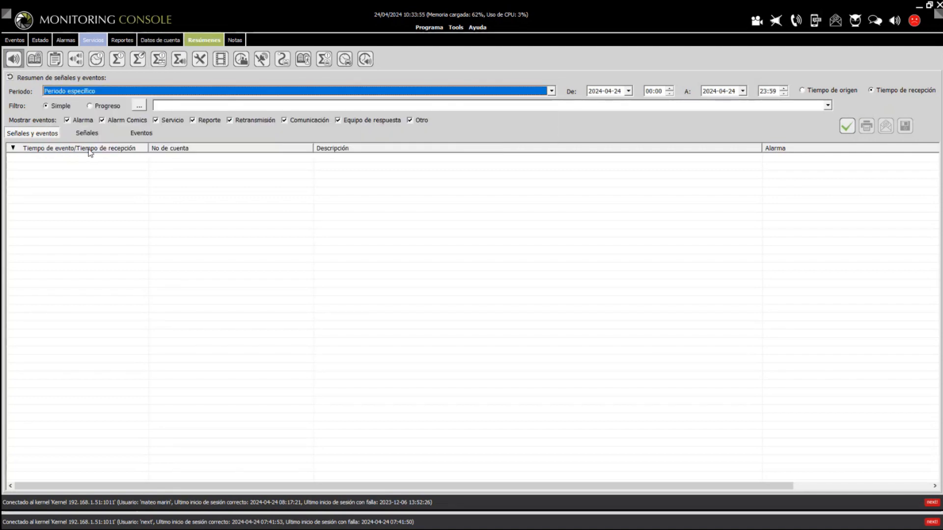
click(627, 91)
click(592, 105)
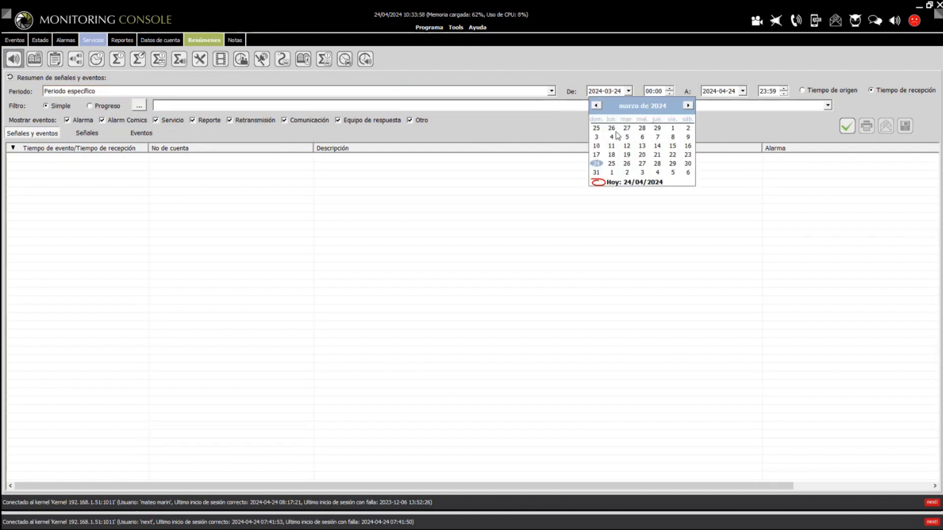
click(669, 129)
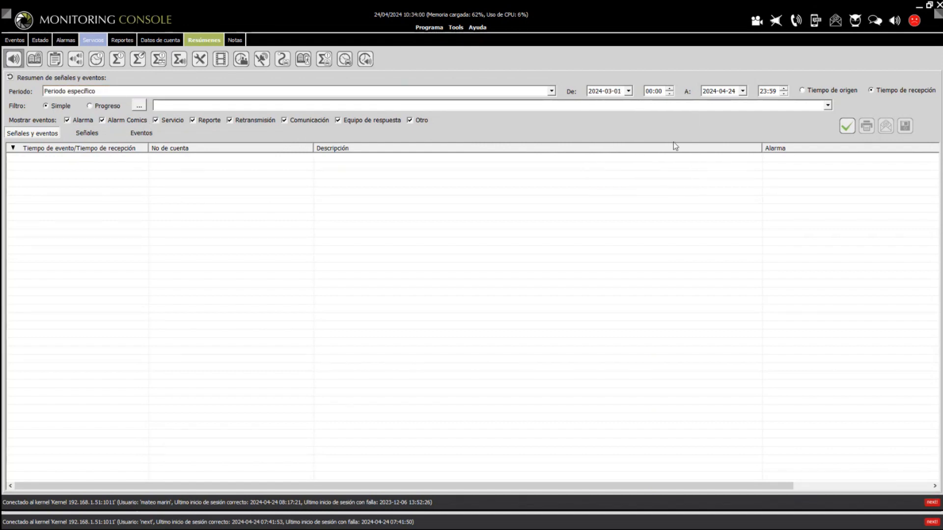
Set the simple filter to Apertura+Cierre and run the summary.
click(170, 106)
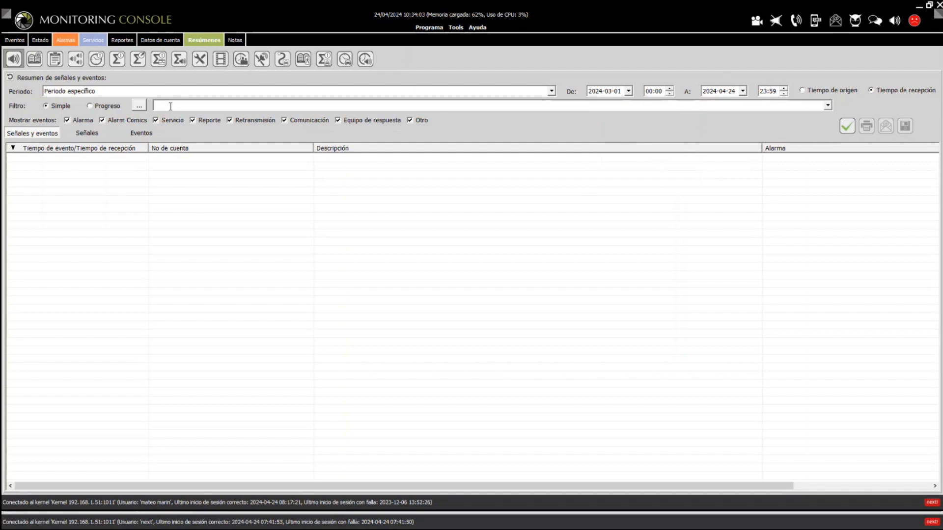
text(a)
key(BackSpace)
text(Apertura)
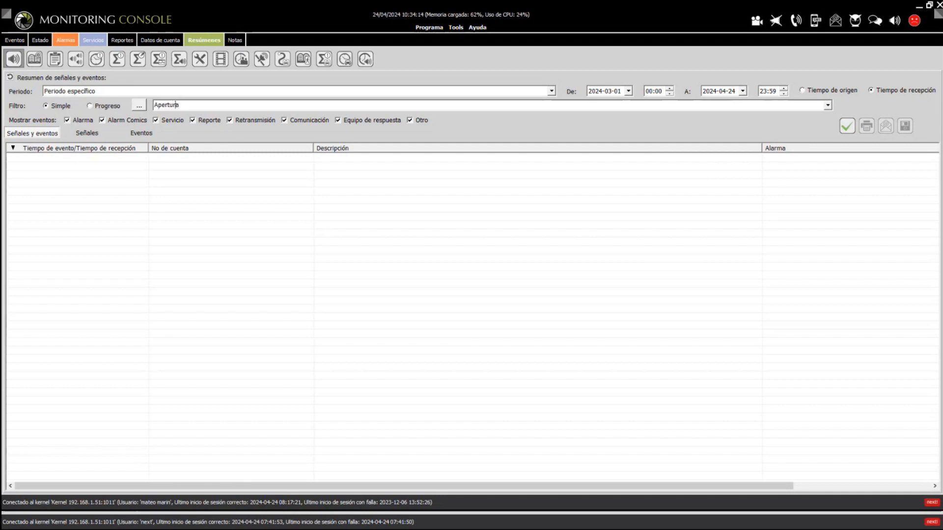
text(+Cierre)
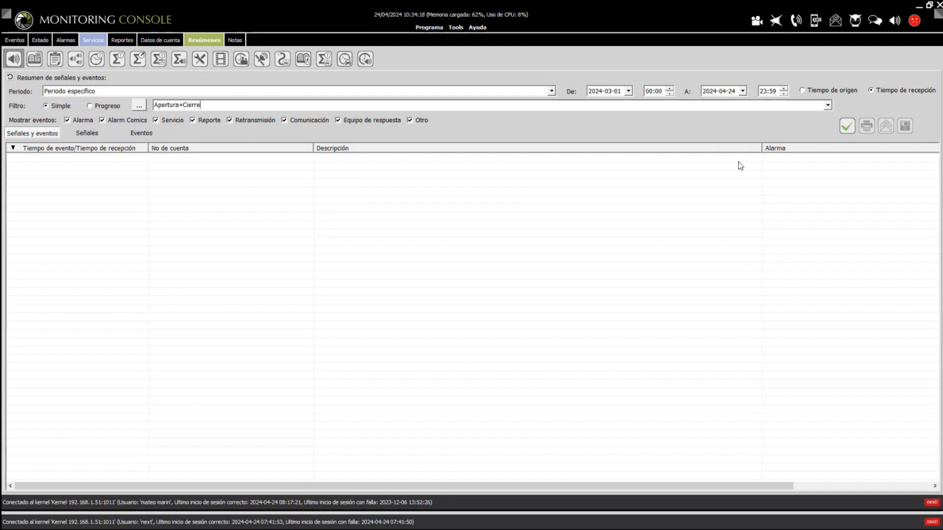
click(855, 126)
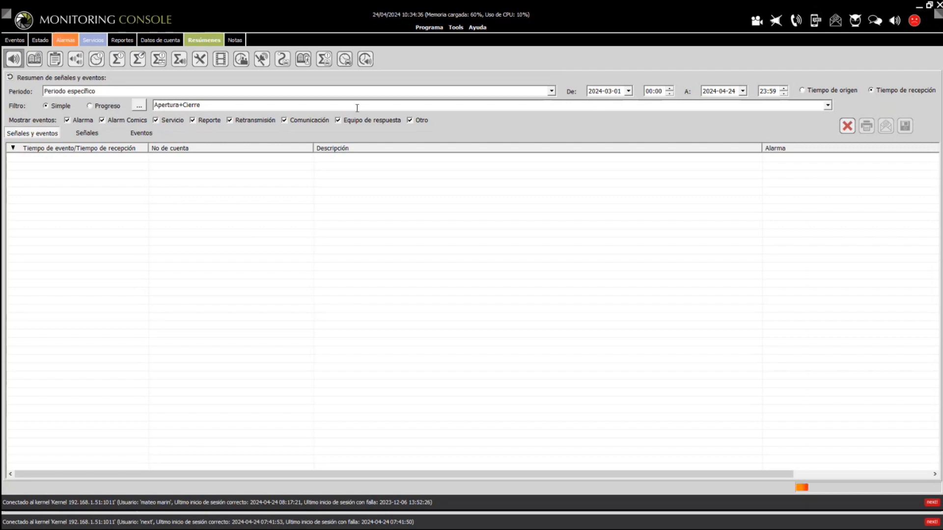
Append +Exito as a third term to the simple filter text.
click(270, 105)
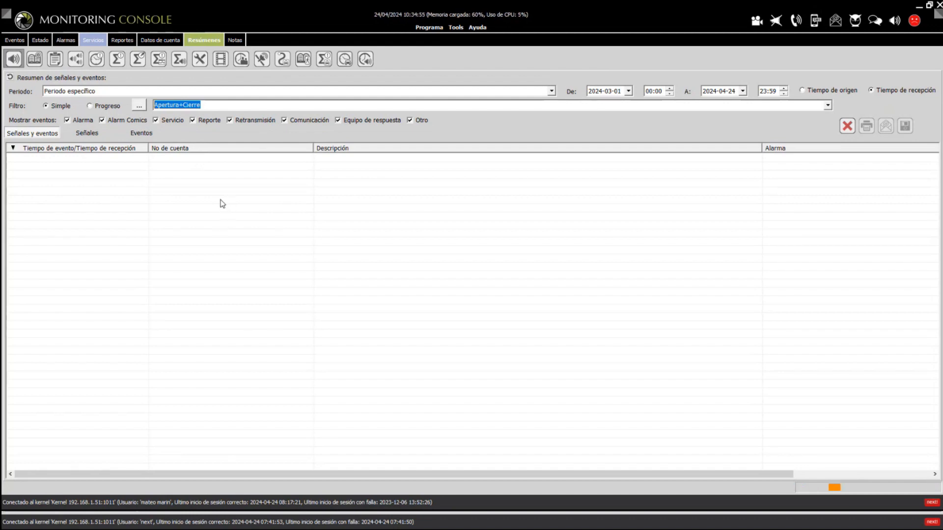
click(208, 105)
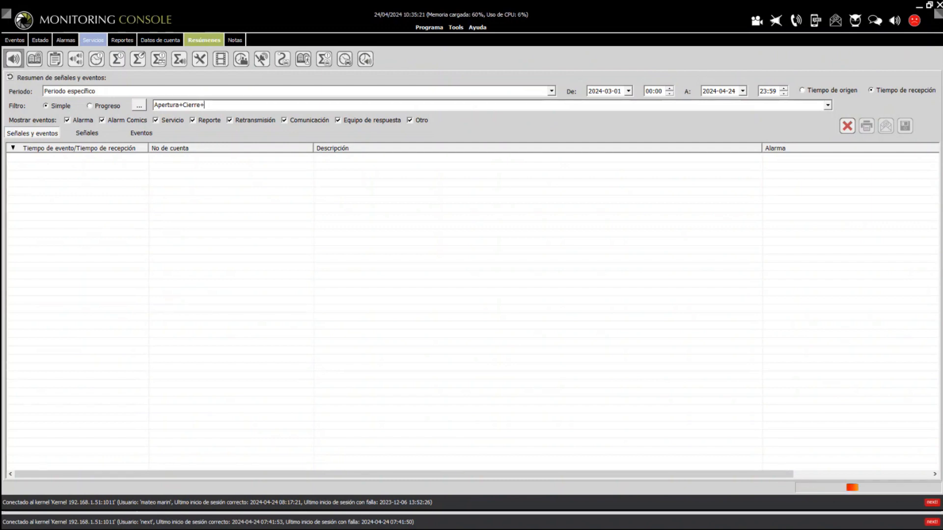
text(Exito)
mouse_move(201, 105)
mouse_down()
mouse_move(156, 105)
mouse_move(205, 106)
mouse_up()
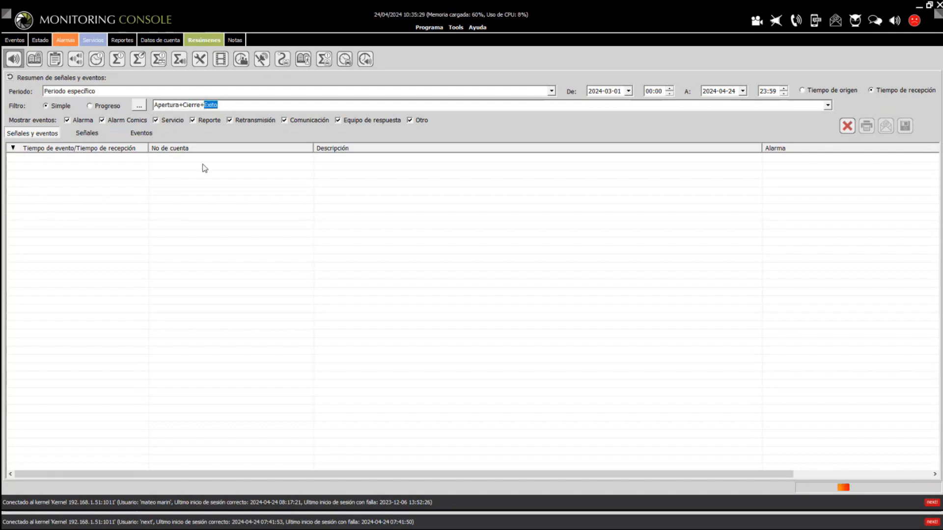
drag(218, 105, 166, 108)
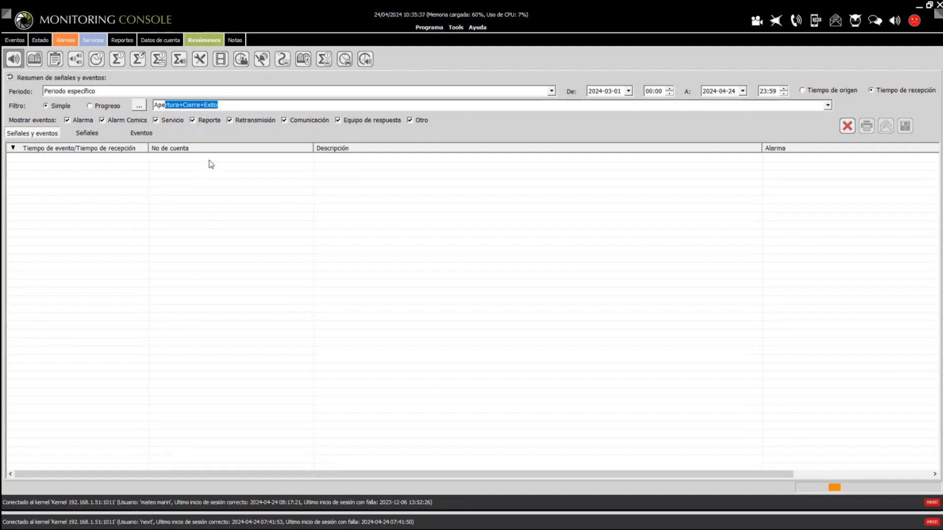
click(222, 104)
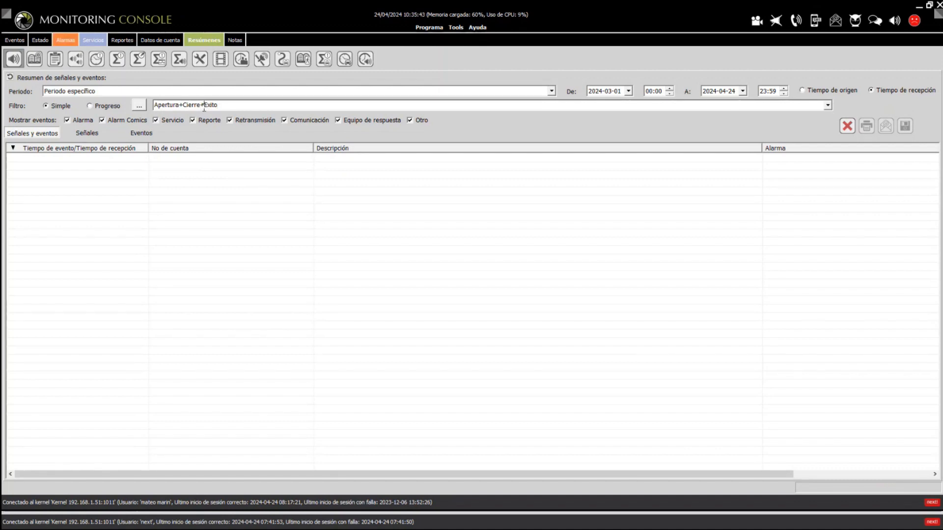
drag(205, 105, 155, 114)
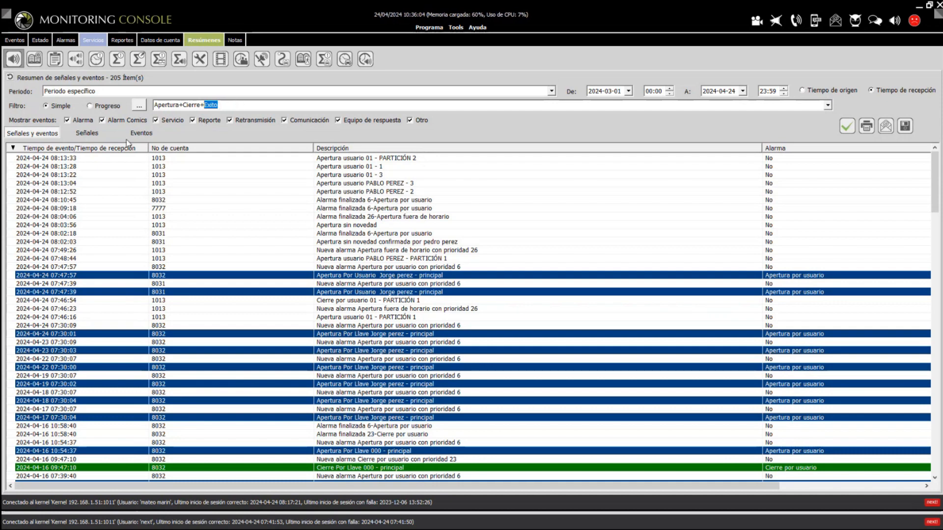
Show only the signals, remove +Exito from the filter text, and review the filtered signal list.
click(89, 134)
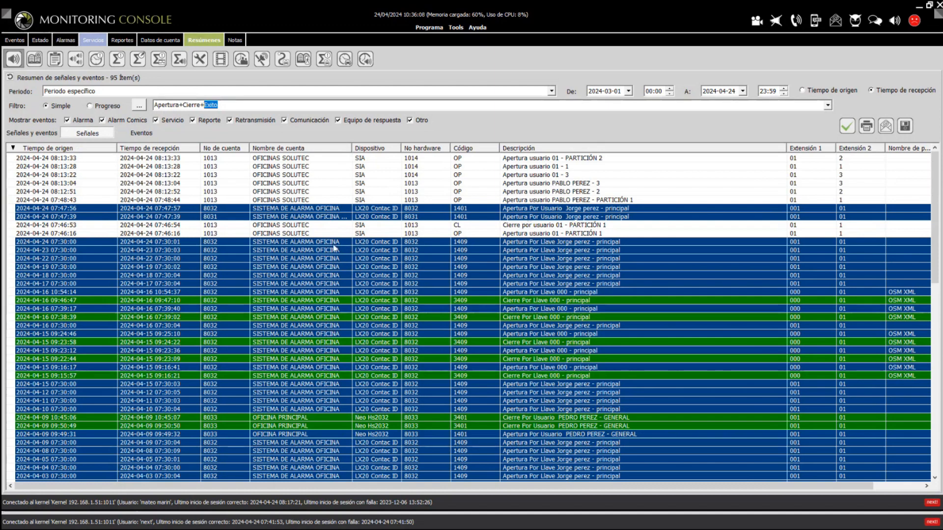
key(BackSpace)
key(BackSpace)
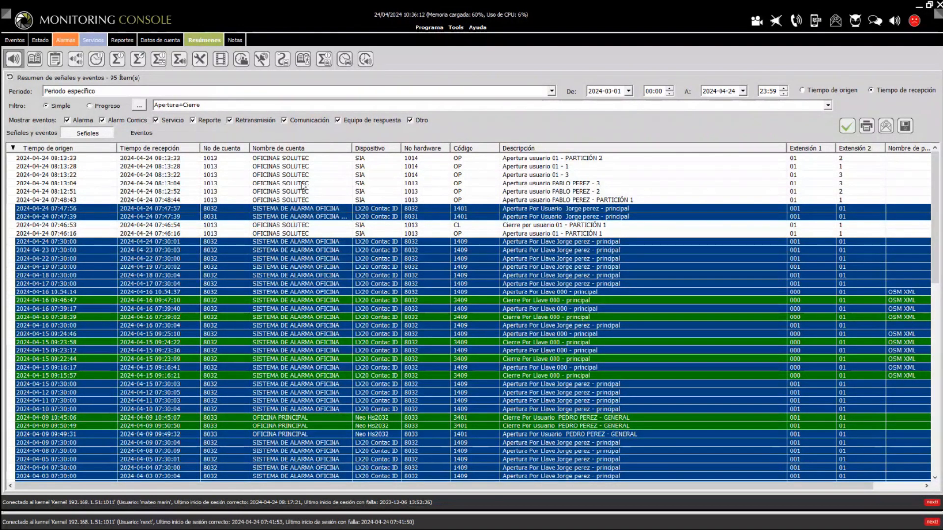
scroll(319, 196, down, 1)
scroll(328, 266, down, 1)
scroll(328, 267, down, 15)
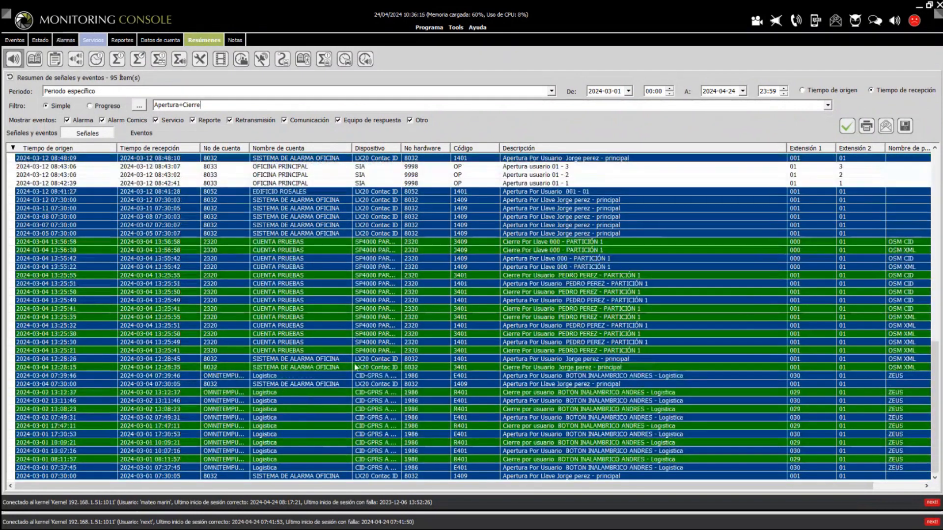
scroll(306, 369, up, 7)
scroll(307, 372, up, 12)
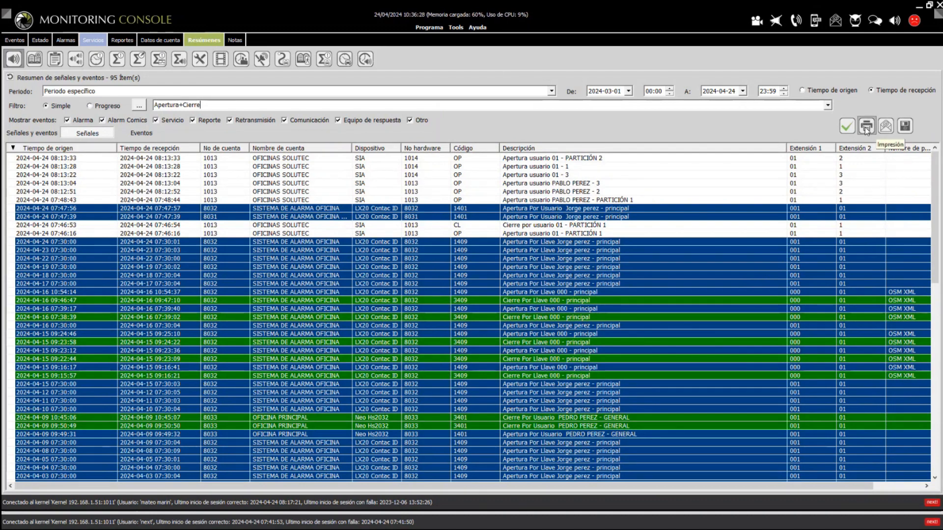
Compare the summary's Señales y eventos, Señales and Eventos views, ending on the combined view.
click(166, 42)
click(207, 40)
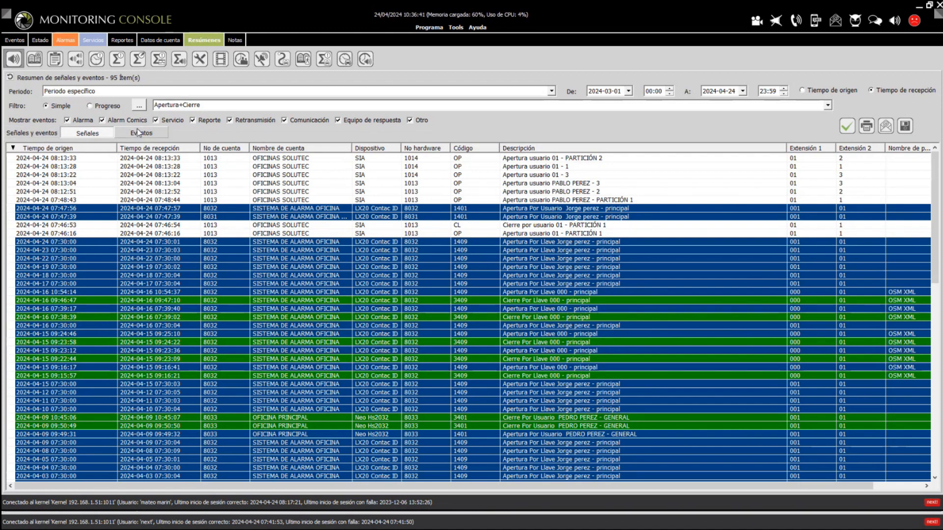
click(30, 137)
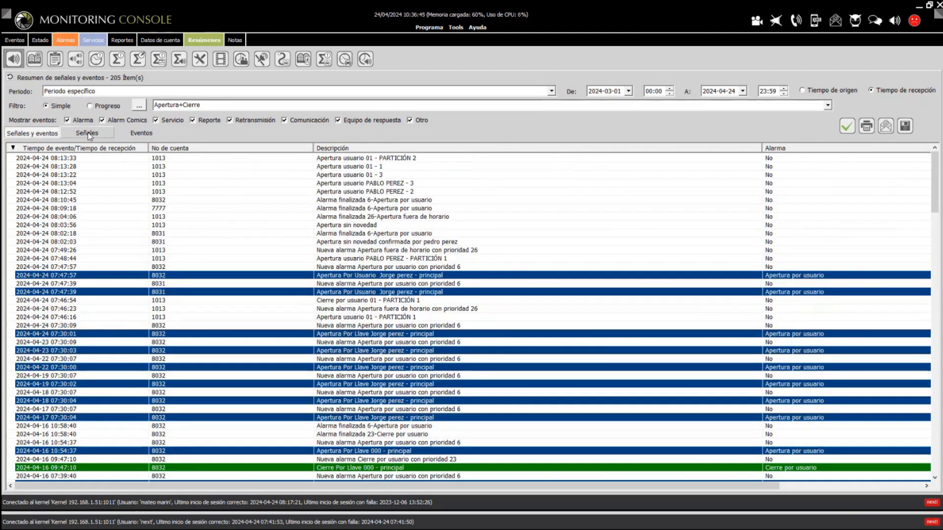
click(97, 136)
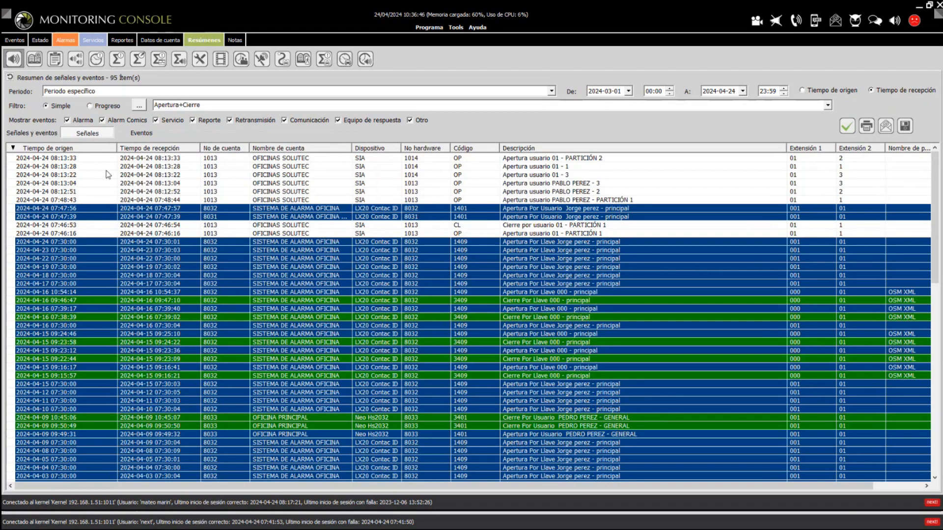
click(141, 133)
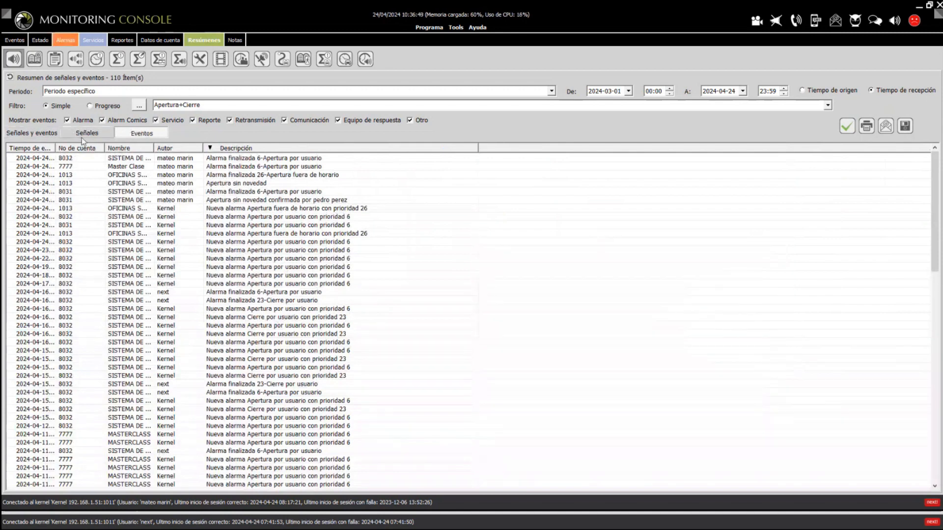
click(32, 133)
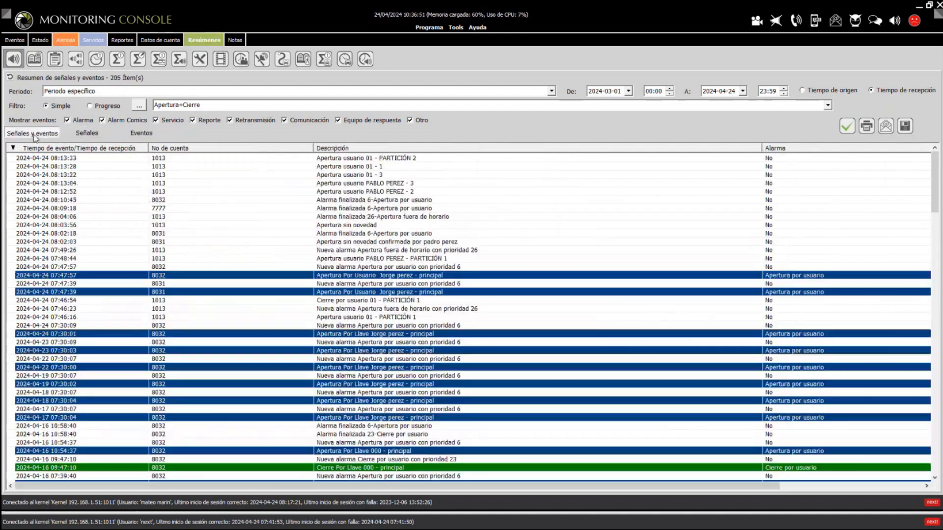
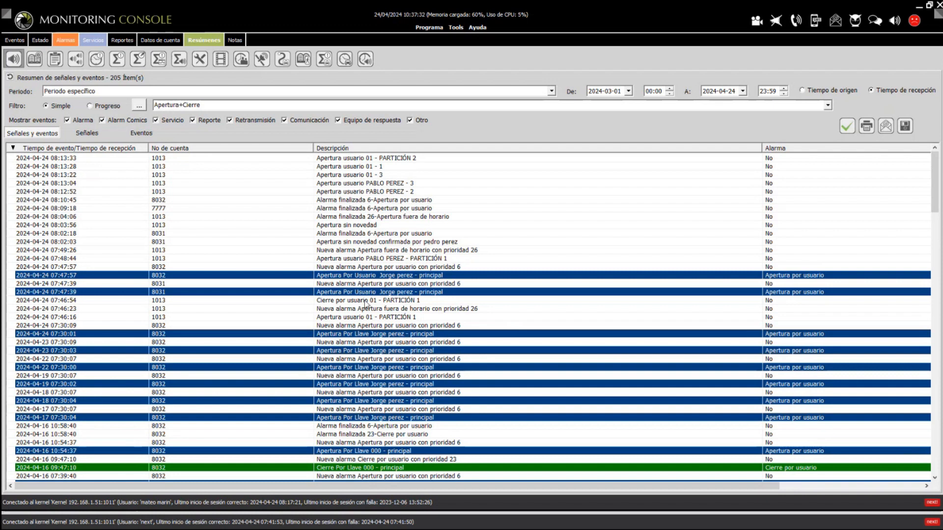
Select the 07:47:39 user opening signal and its matching new alarm event in turn to compare a signal with an event.
click(344, 292)
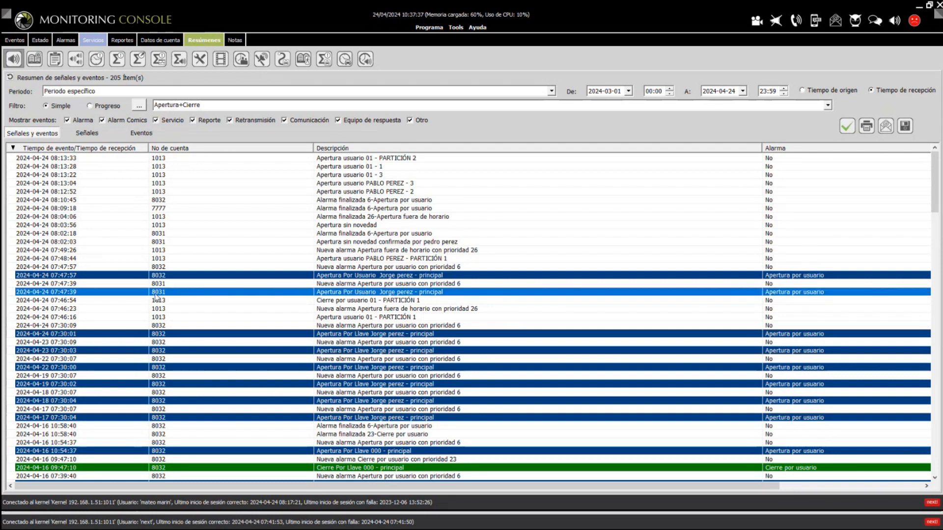
click(332, 284)
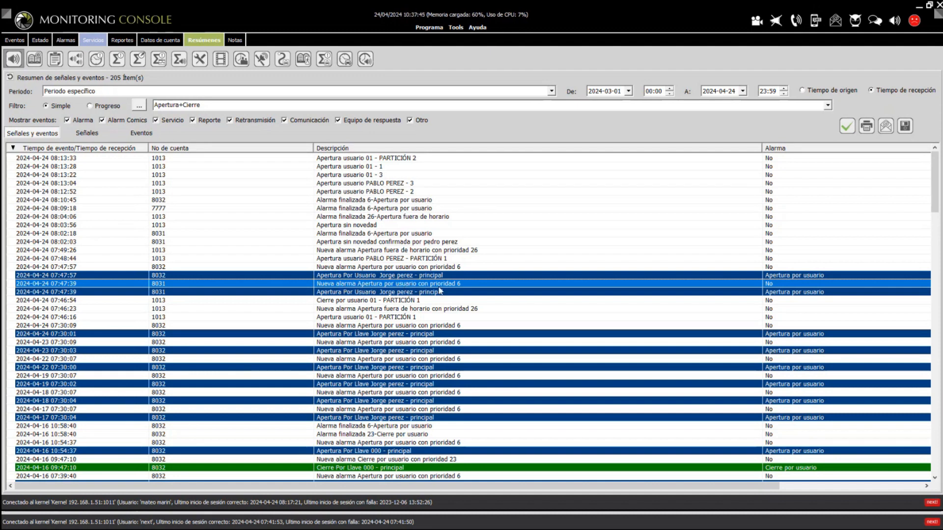
click(339, 292)
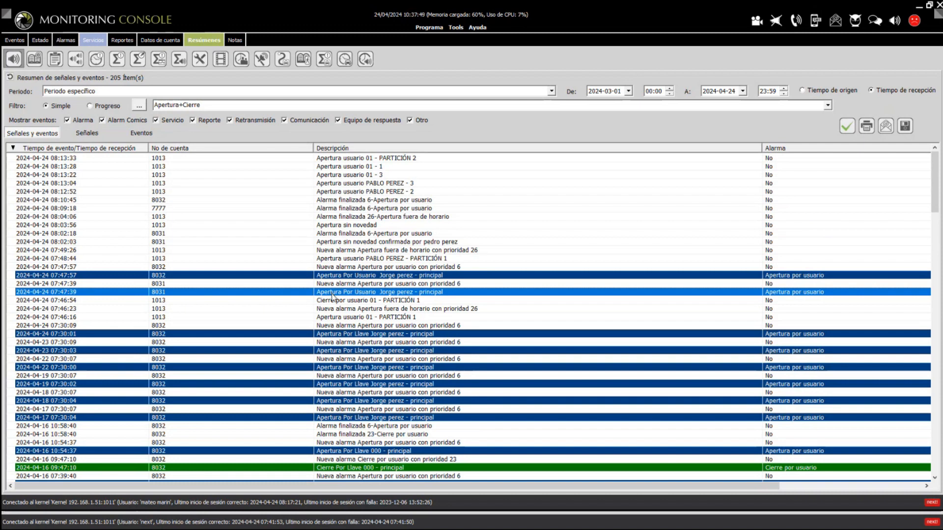
Examine the 07:47:39 new alarm and 08:02:18 finished alarm events, and compare the Señales and Eventos views, ending on Señales.
click(339, 283)
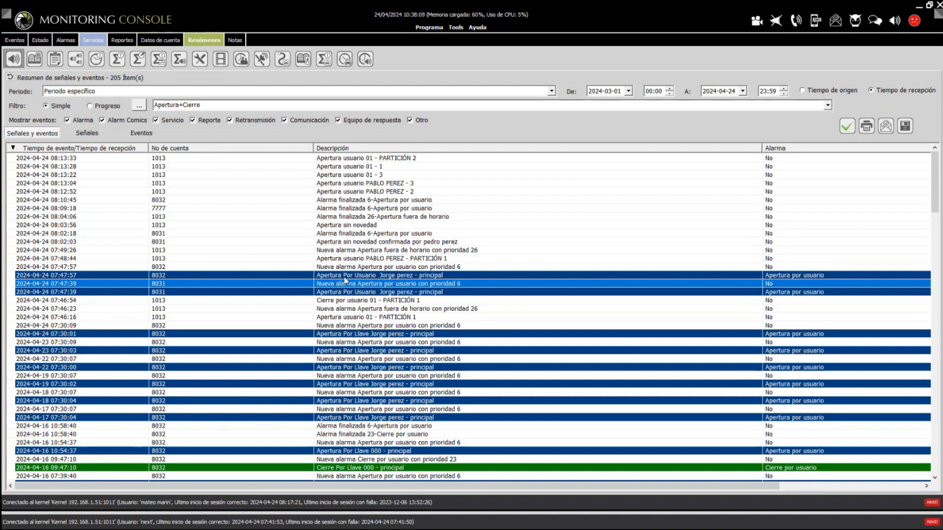
click(358, 234)
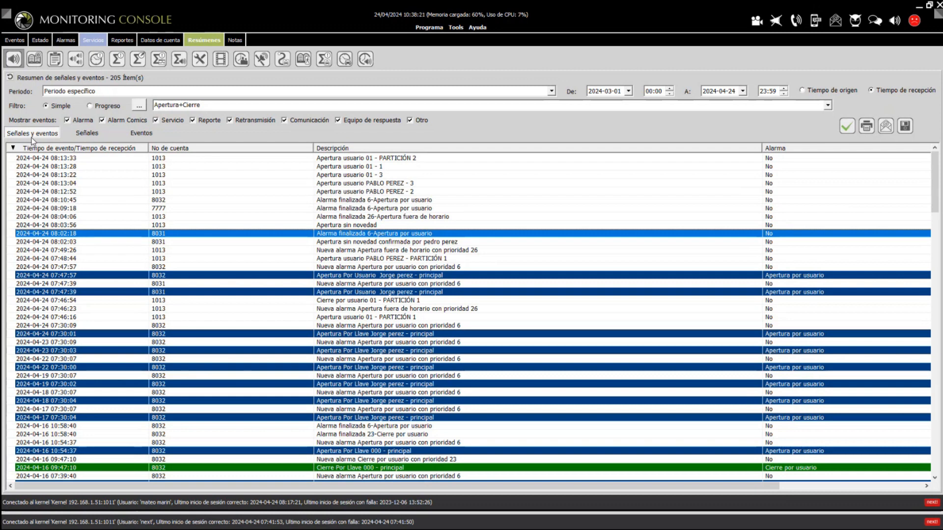
click(88, 137)
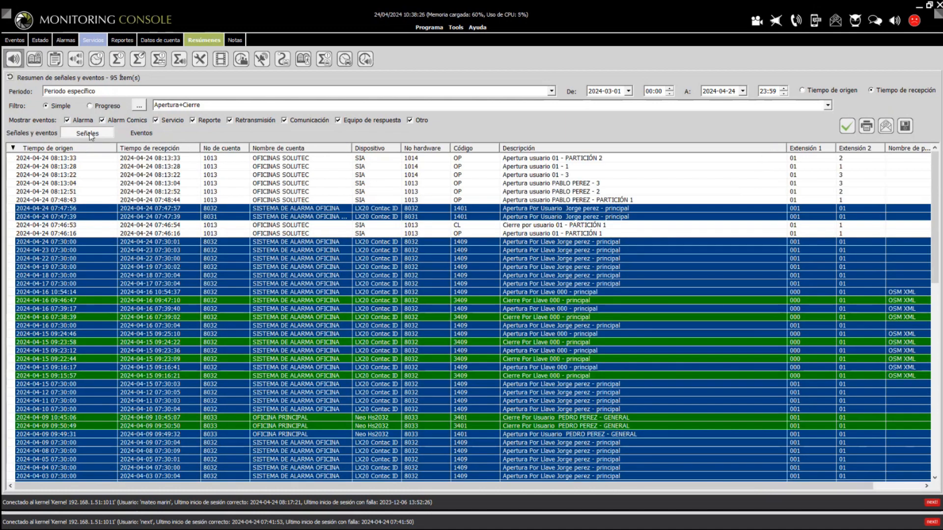
click(149, 131)
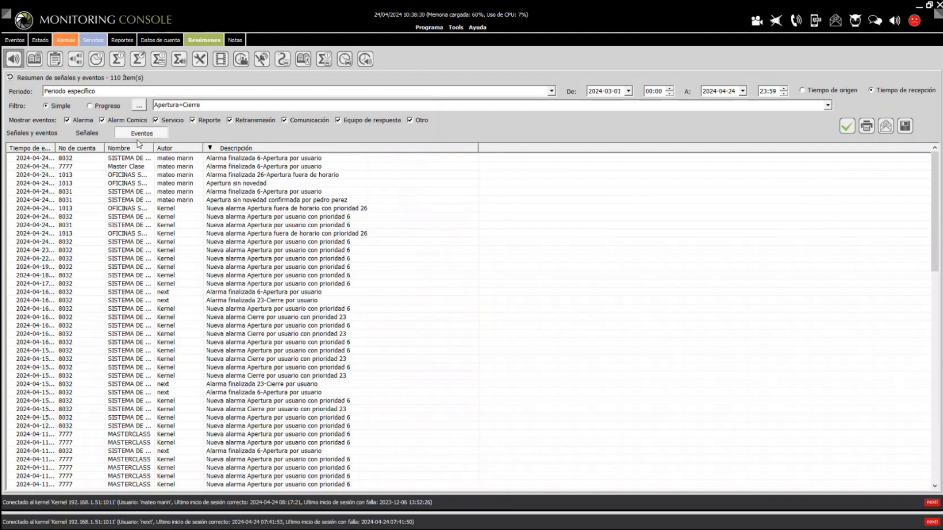
click(86, 136)
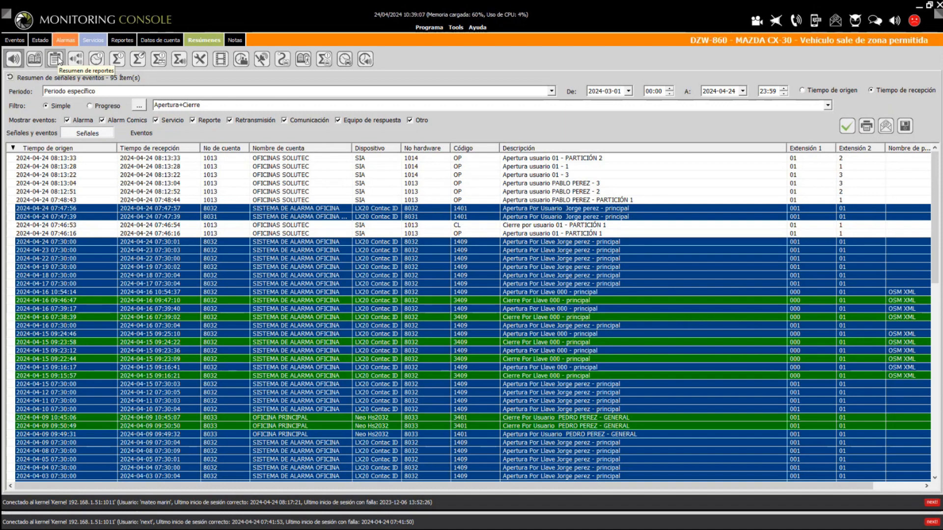
Generate the reports summary (Resumen de reportes) for the period Última semana and slightly widen its Ejecutor column.
click(56, 59)
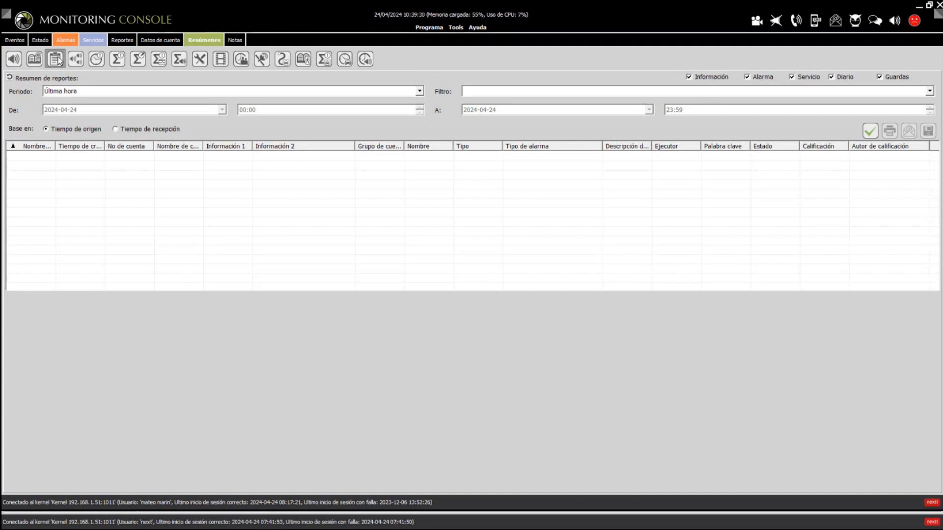
click(419, 91)
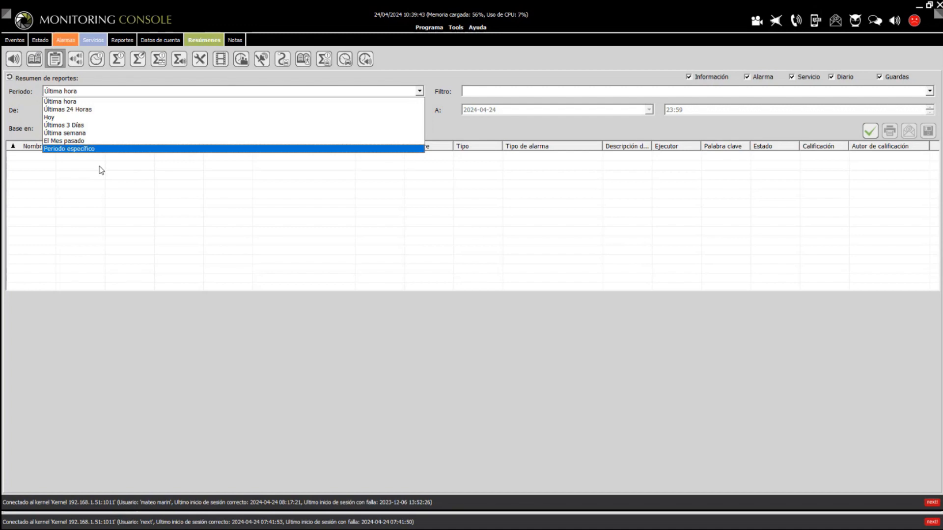
click(60, 133)
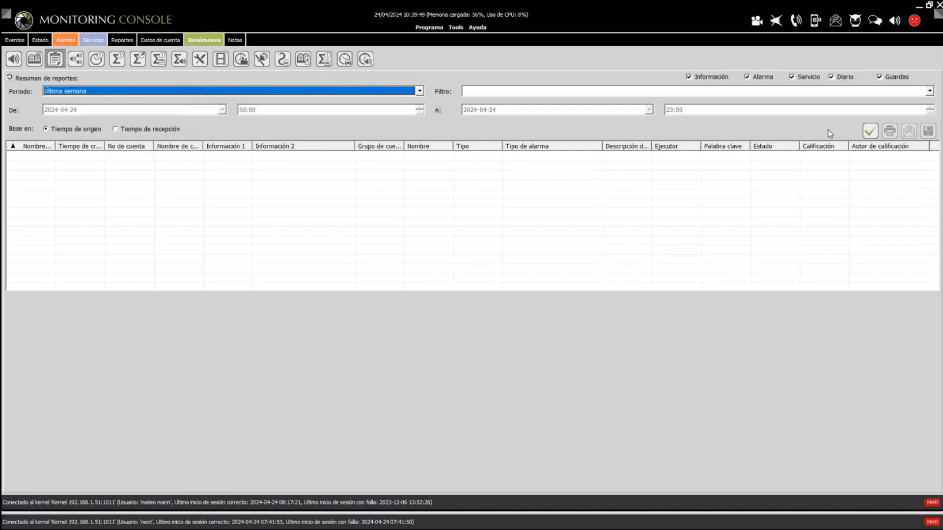
click(869, 131)
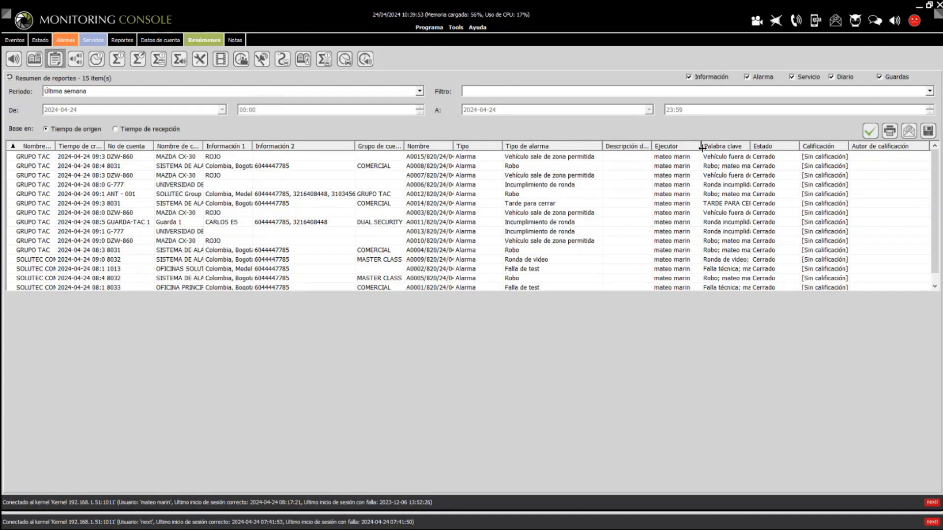
drag(702, 148, 715, 147)
mouse_move(634, 288)
mouse_down()
mouse_move(645, 289)
mouse_move(634, 288)
mouse_up()
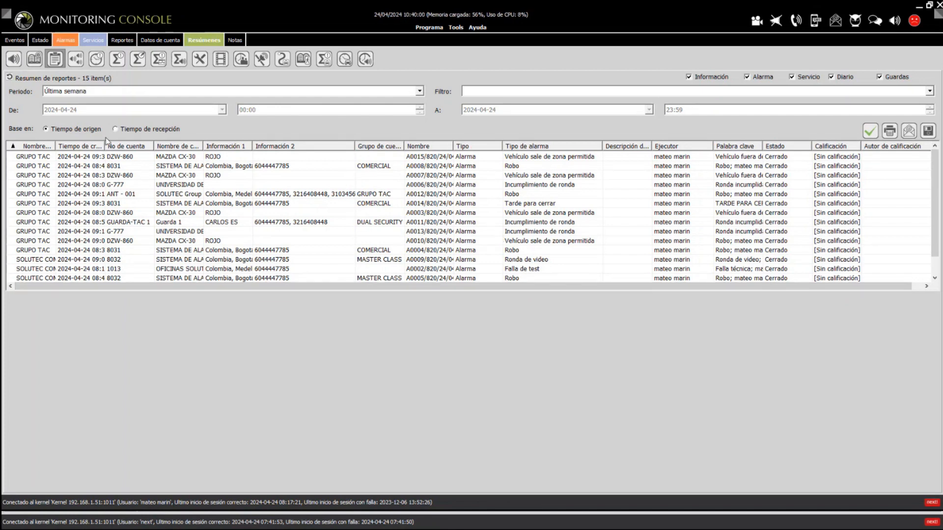
Filter the weekly reports summary by robo.
click(498, 93)
text(robo)
key(Return)
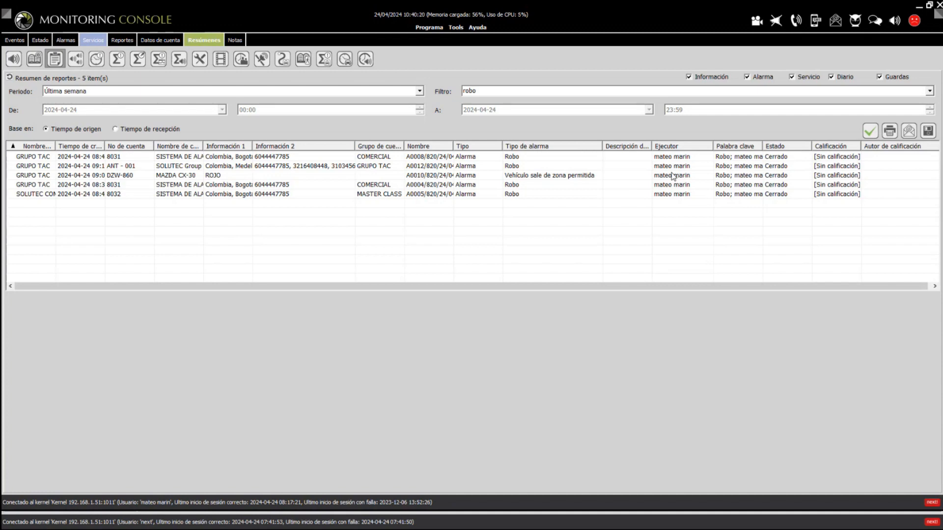
Replace the reports filter text with the operator's first name, regenerate the summary, and look through the listed reports.
click(486, 92)
key(BackSpace)
key(BackSpace)
key(BackSpace)
key(BackSpace)
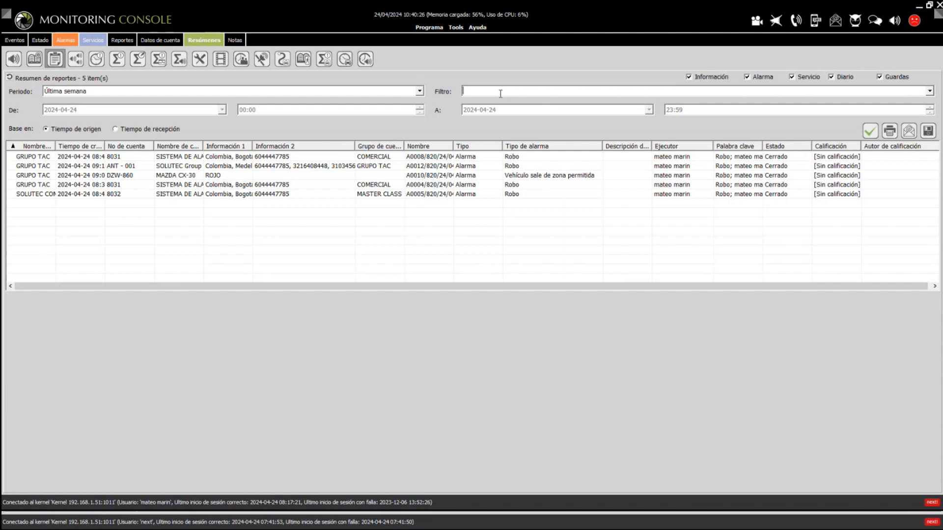
text(mateo)
click(870, 131)
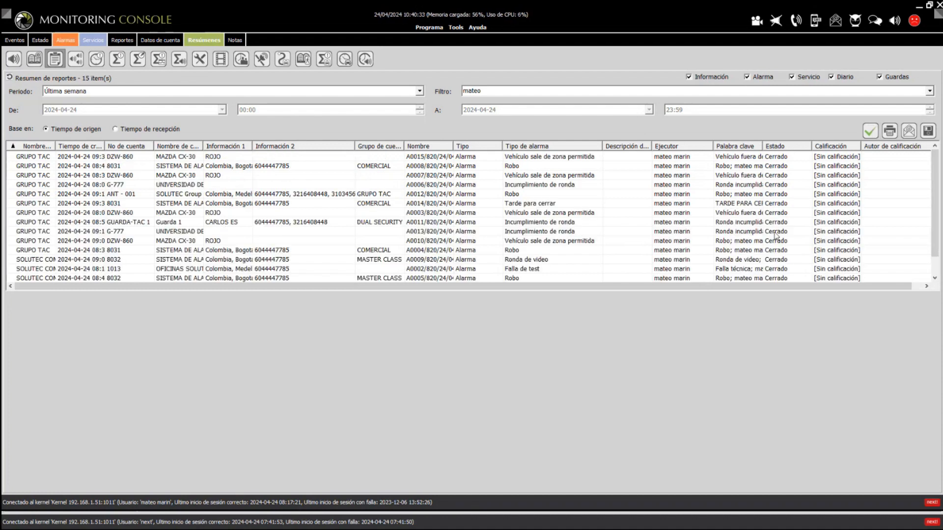
scroll(685, 216, down, 1)
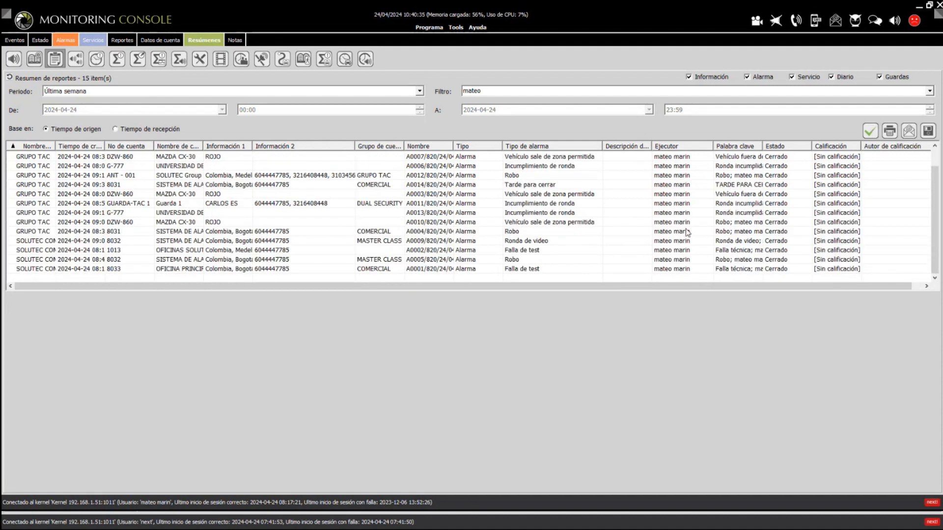
scroll(686, 232, up, 1)
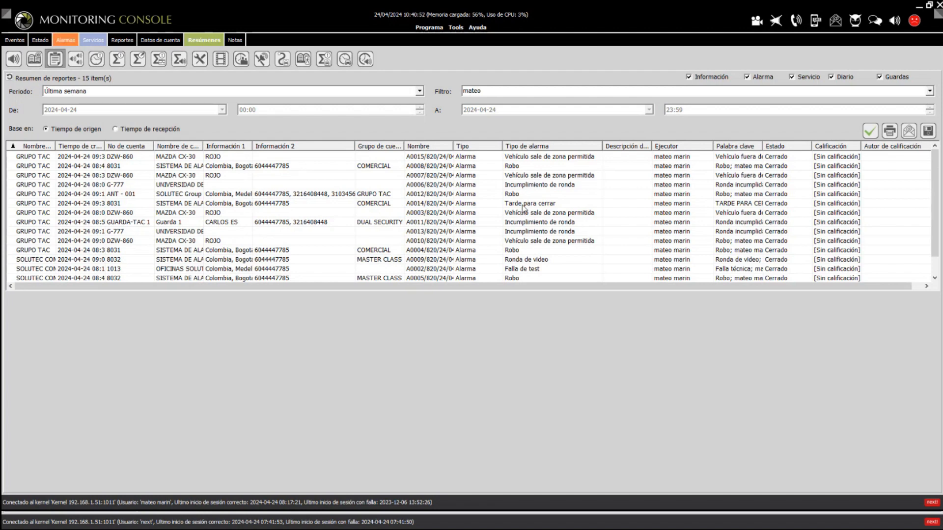
Open Robo report A0008/820/24/04/2024 and examine its response team events and its Señales section.
click(518, 167)
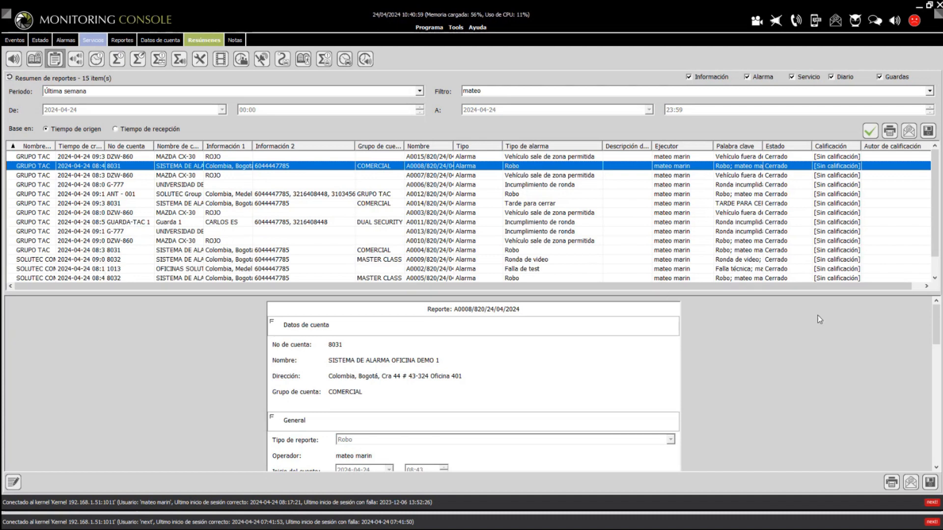
drag(935, 325, 935, 395)
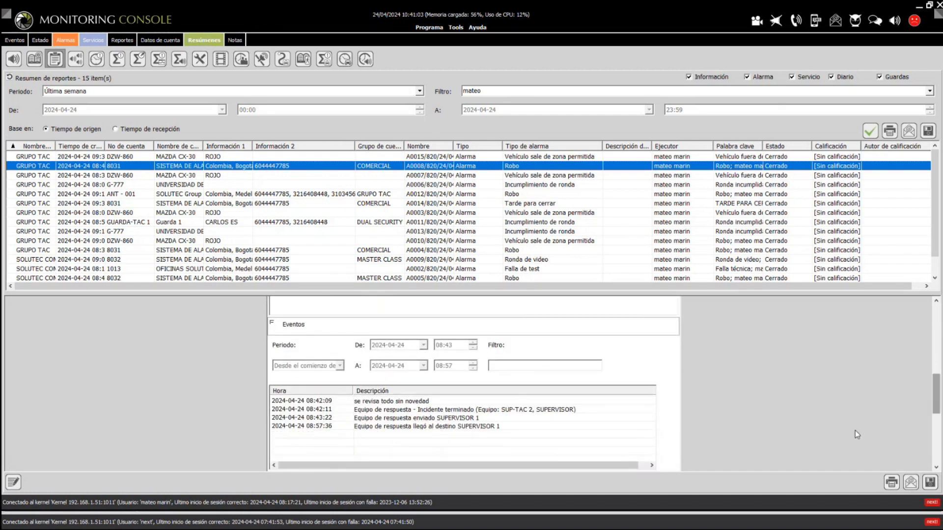
click(383, 427)
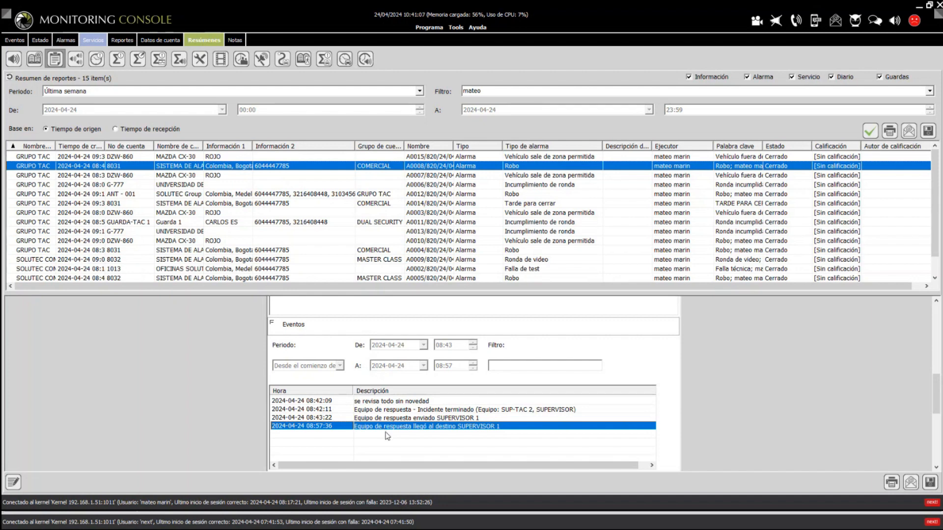
click(386, 421)
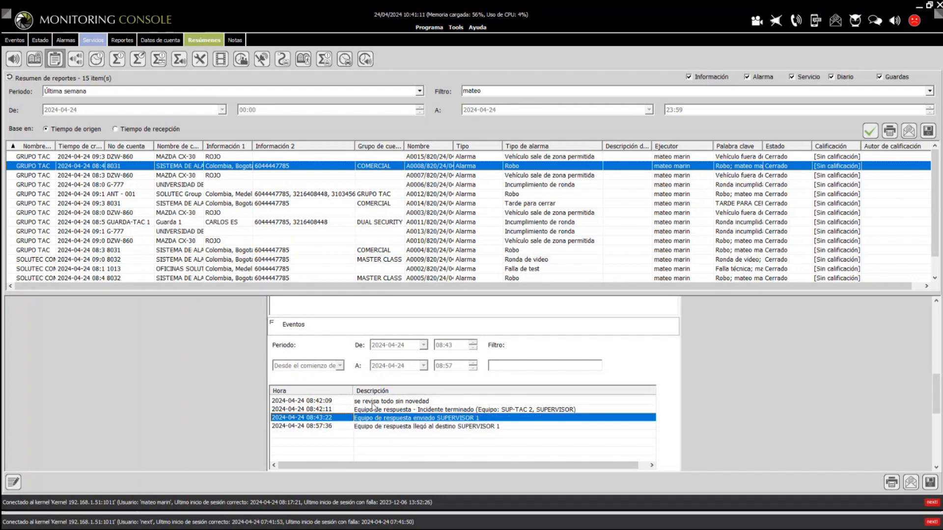
click(372, 402)
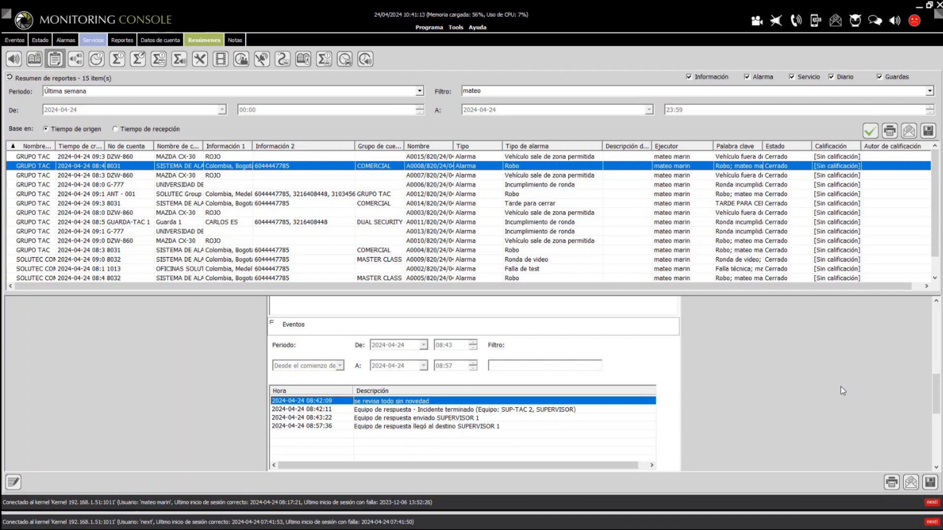
scroll(842, 391, down, 5)
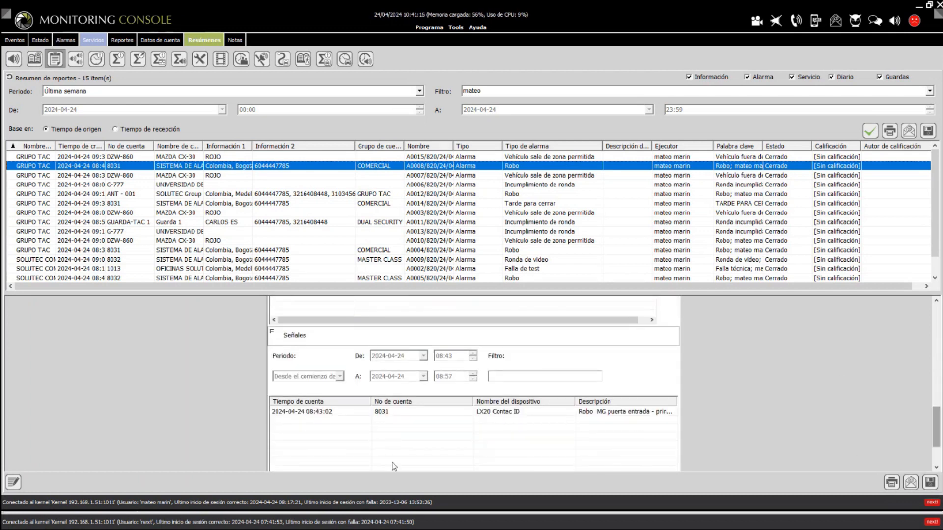
click(503, 413)
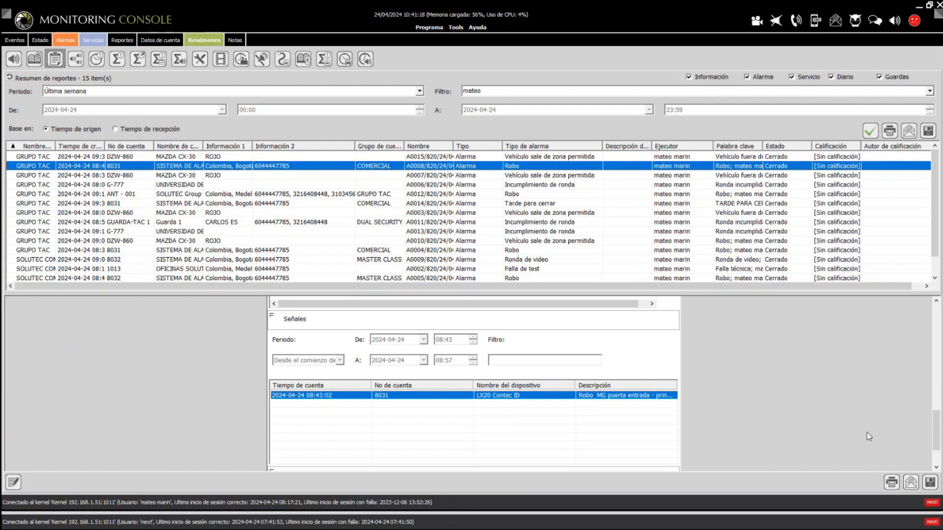
drag(936, 436, 912, 342)
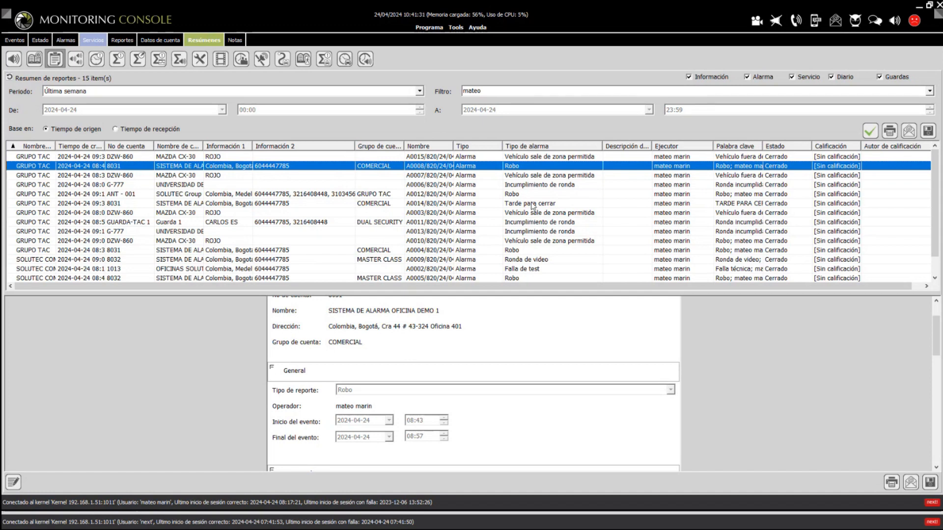
Open Robo report A0004/820/24/04/2024 and review its Eventos section, ending back at the account data.
scroll(532, 205, down, 1)
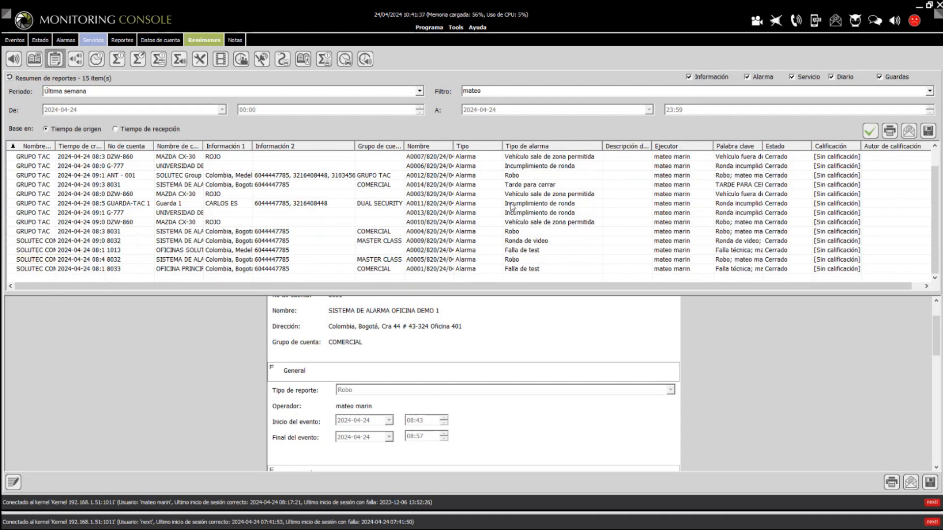
click(515, 233)
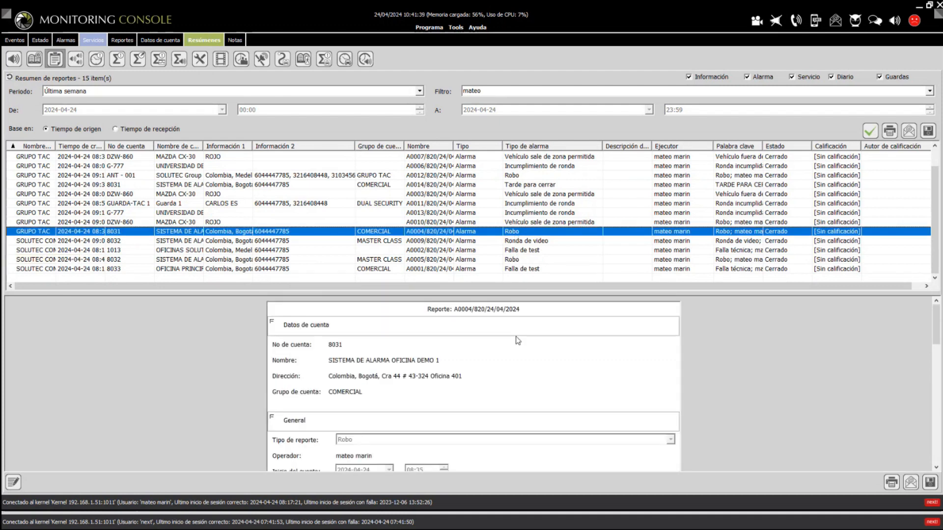
drag(938, 330, 938, 404)
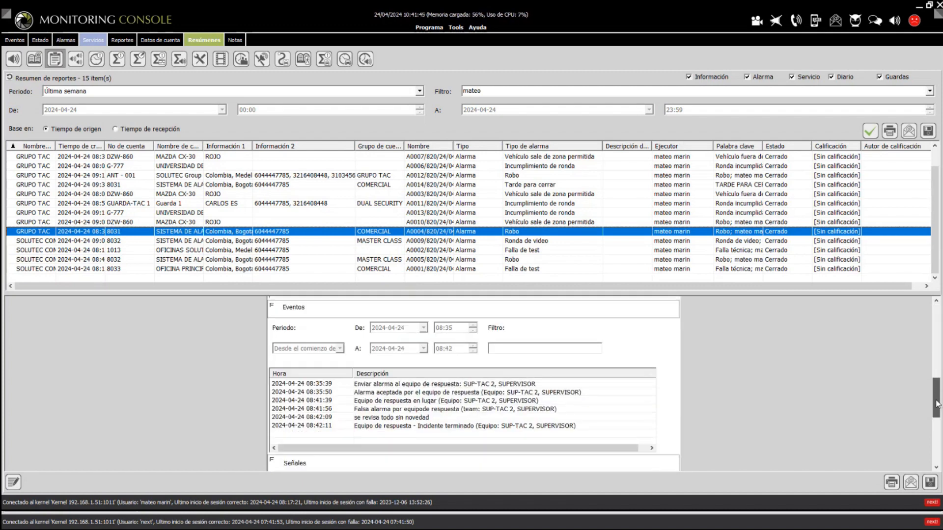
scroll(404, 398, up, 6)
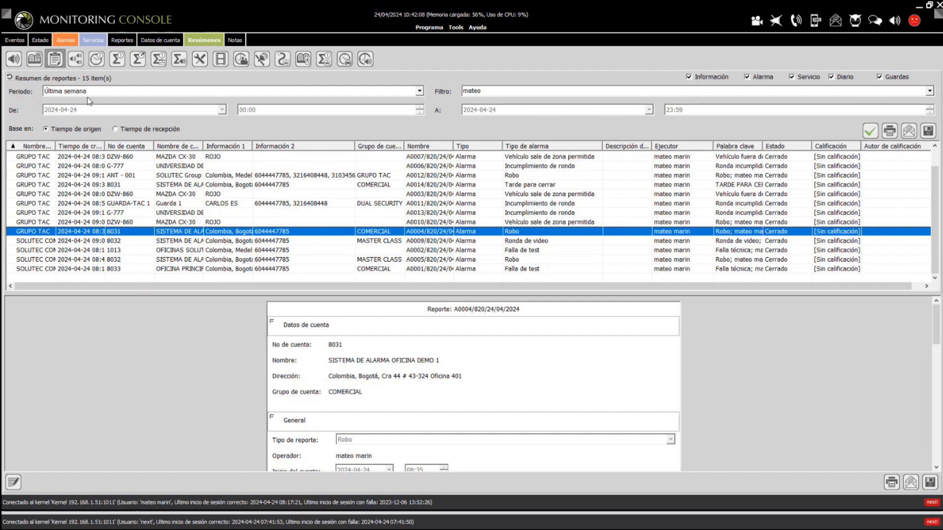
Generate the signal group states summary for all groups, filtered by Apertura+Cierre+Armado+desarmado.
click(102, 90)
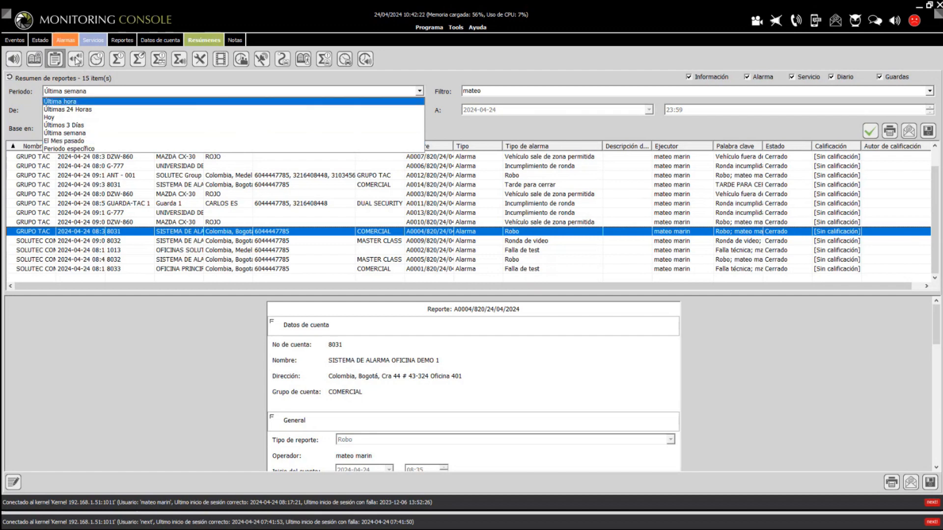
click(76, 59)
click(76, 59)
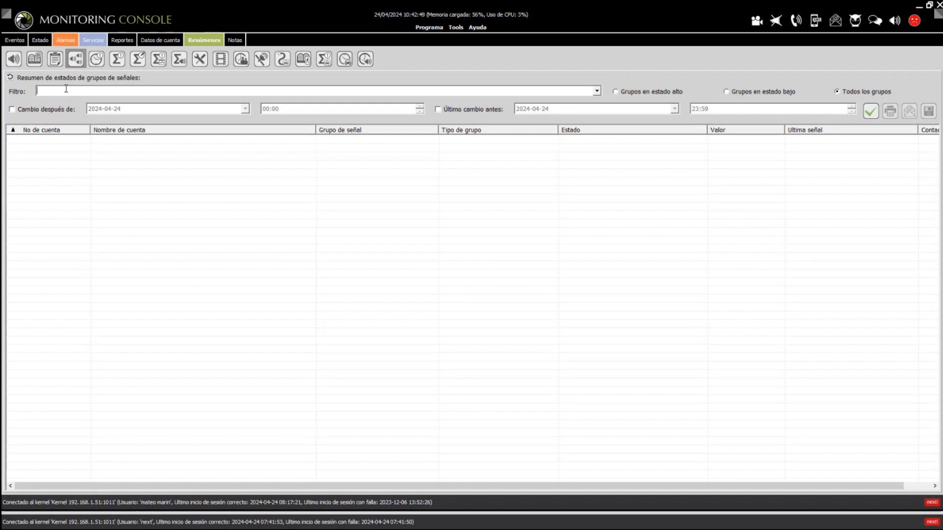
text(Apertura+Cierre+Armado+desarmado)
drag(153, 91, 38, 94)
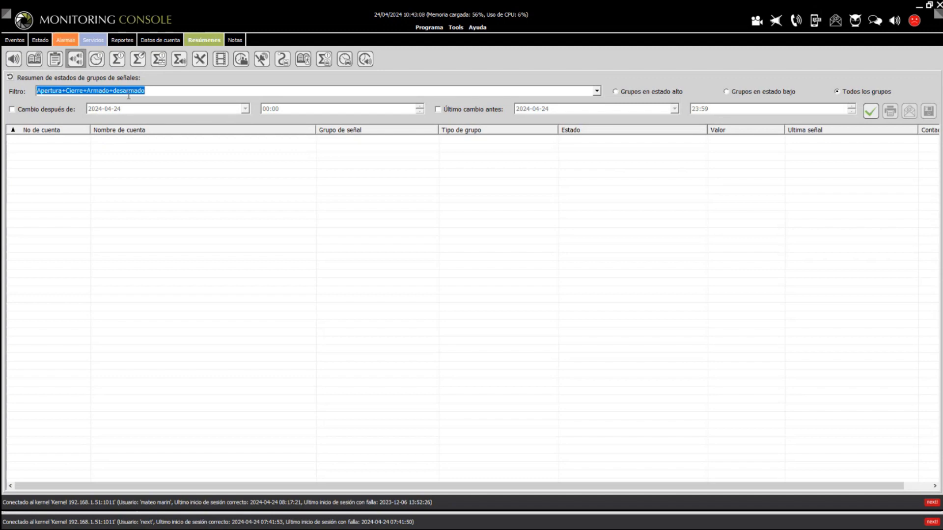
drag(156, 92, 36, 93)
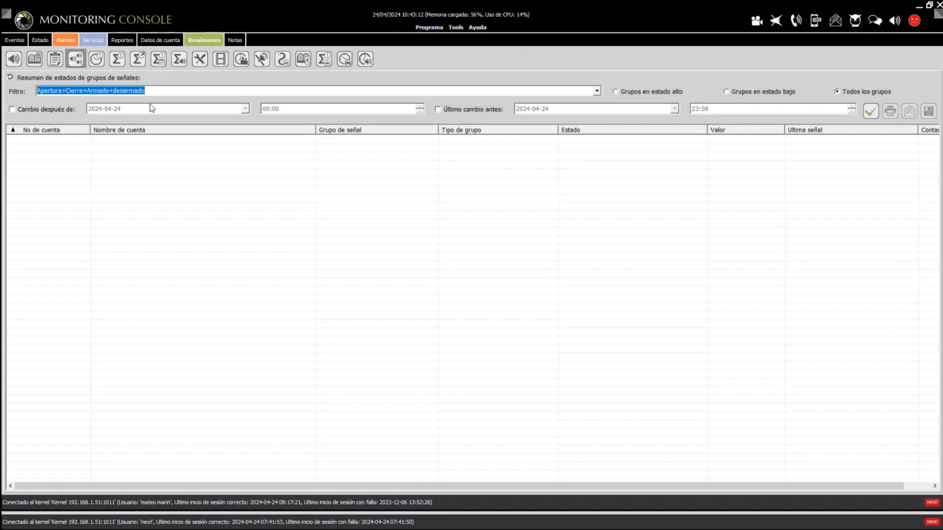
click(870, 111)
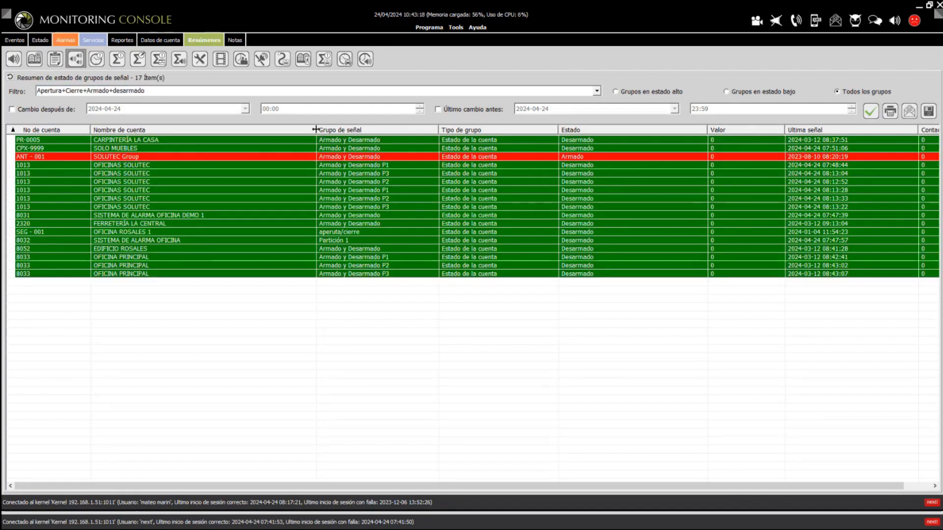
Narrow the Nombre de cuenta and Grupo de señal columns in the group states summary, and select the SOLO MUEBLES row.
drag(316, 130, 247, 129)
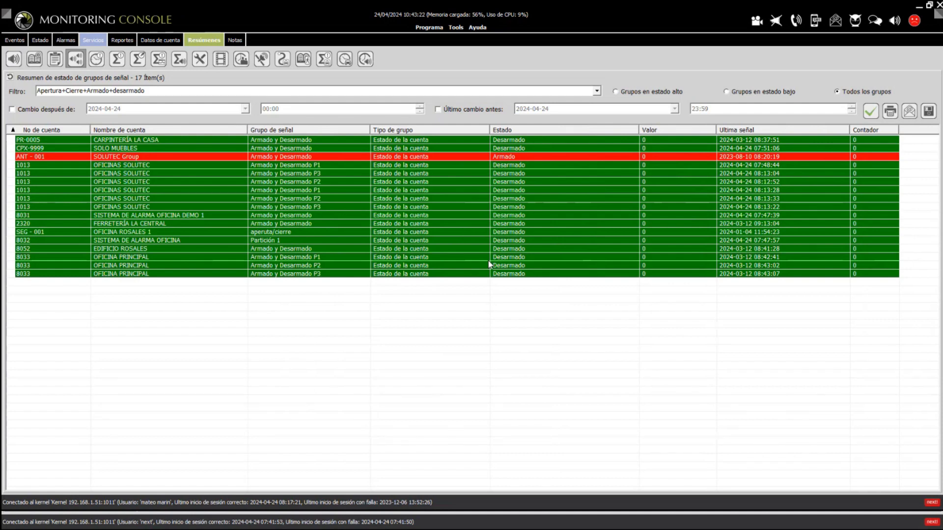
click(401, 149)
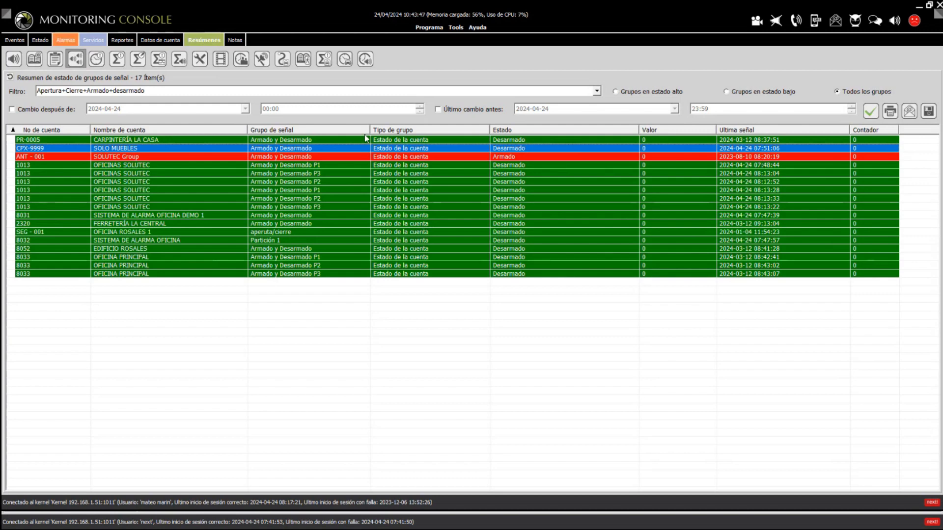
drag(368, 130, 352, 130)
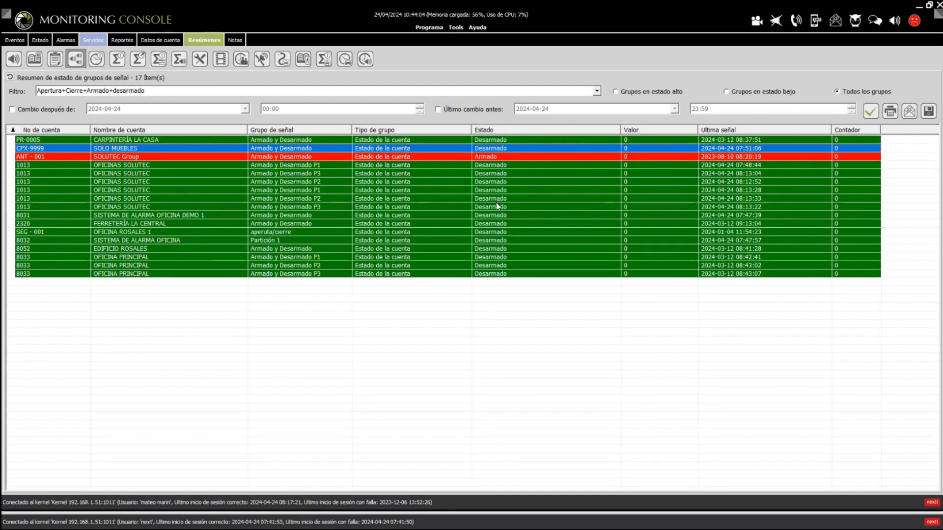
Regenerate the signal group states summary for groups in high state, and again for groups in low state.
click(625, 94)
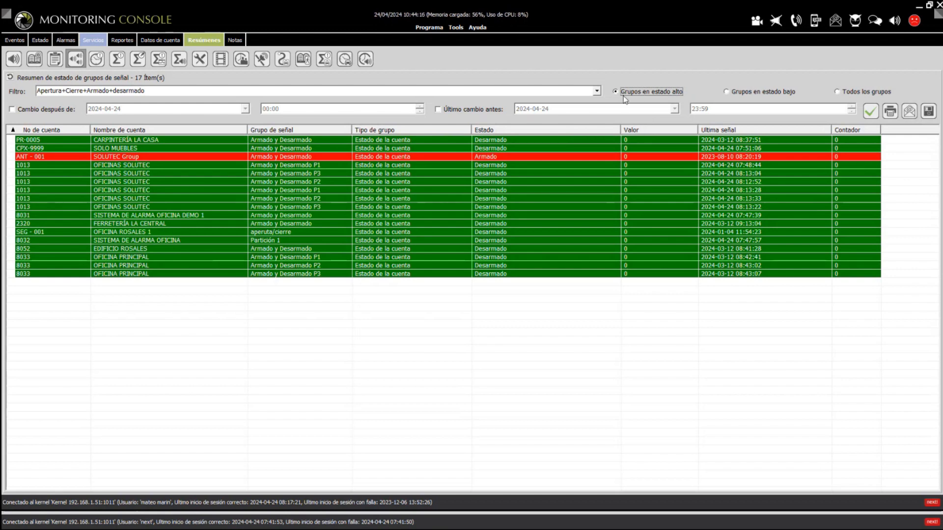
click(870, 116)
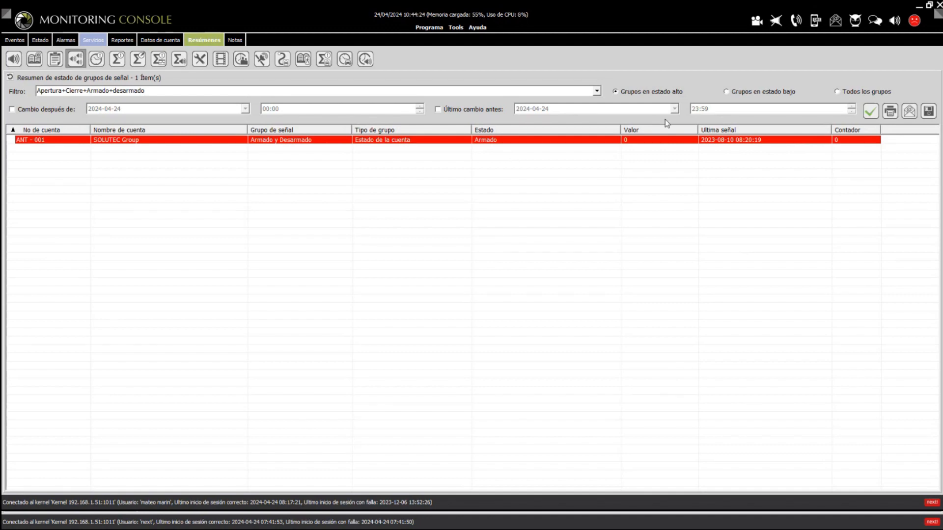
click(726, 91)
click(870, 114)
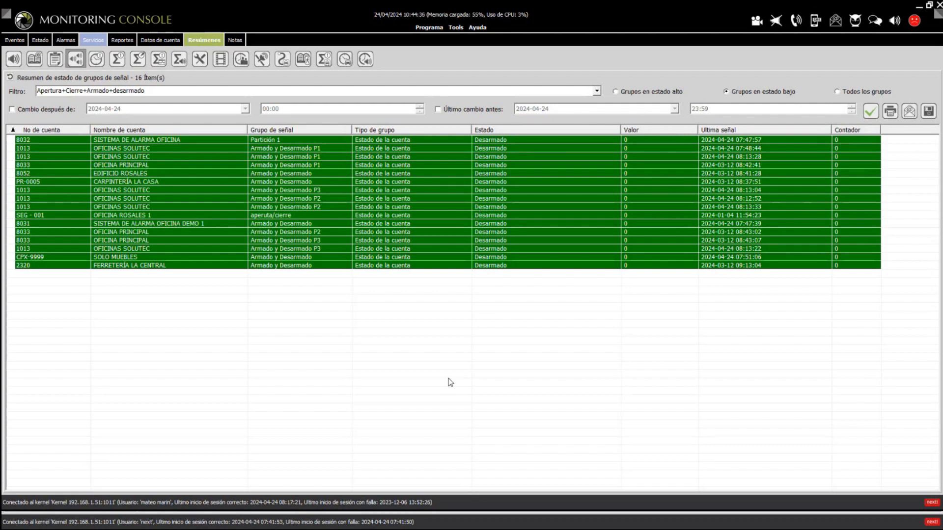
Open the connection failures summary, then switch to DataEdit Console and show the signal parameters of SOLUTEC Group's LX20 Contac ID device.
click(97, 59)
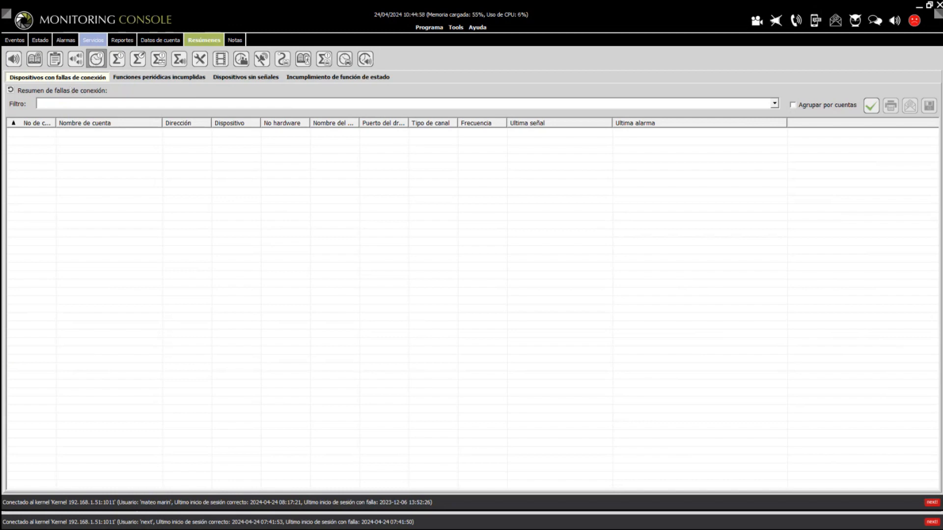
key(alt+Tab)
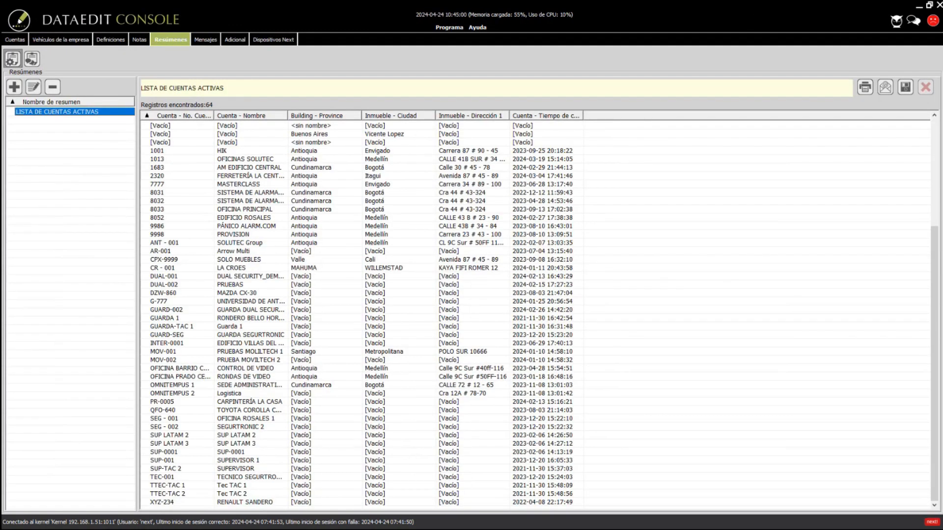
click(19, 43)
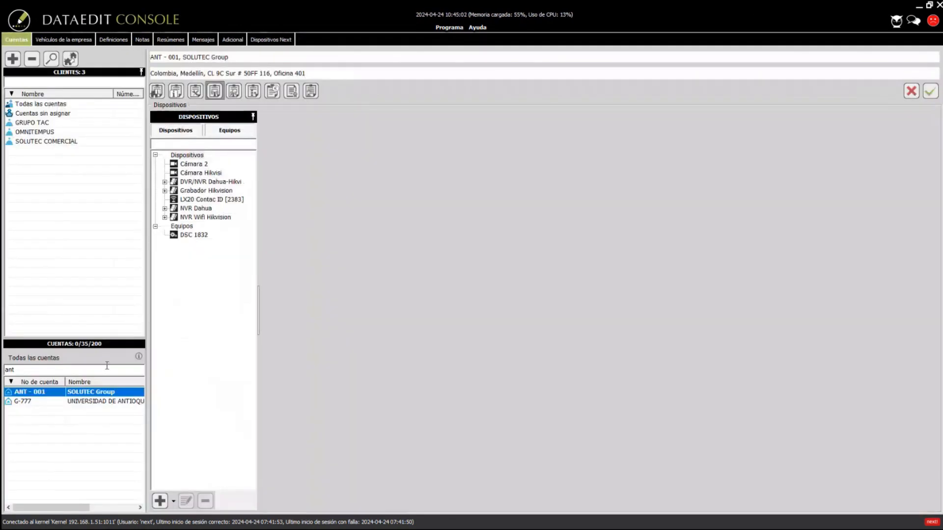
click(204, 200)
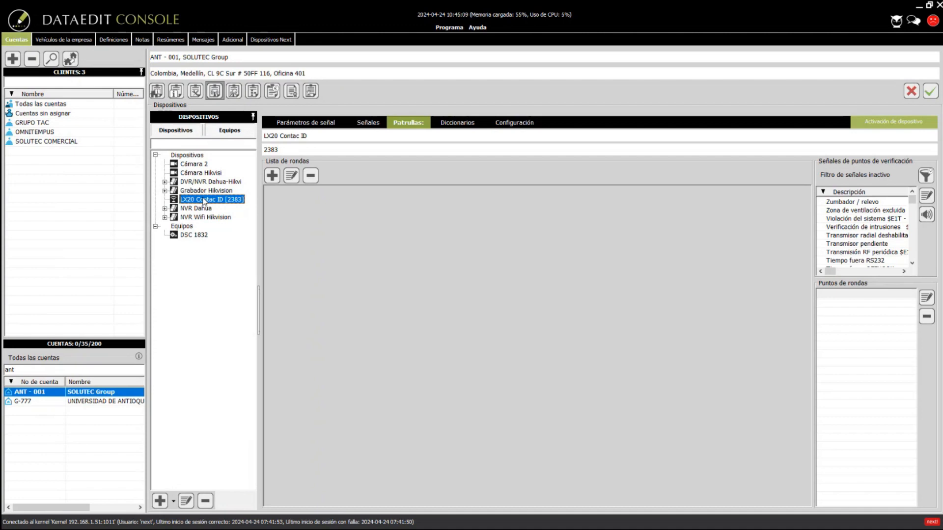
click(297, 123)
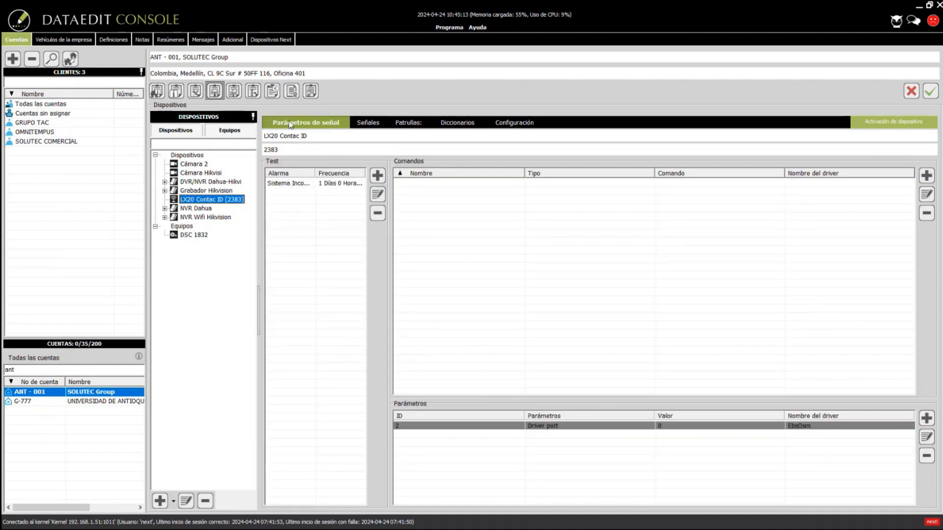
Widen the Alarma column and the Test list so the Sistema Incomunicado test's name and frequency are fully readable.
click(298, 185)
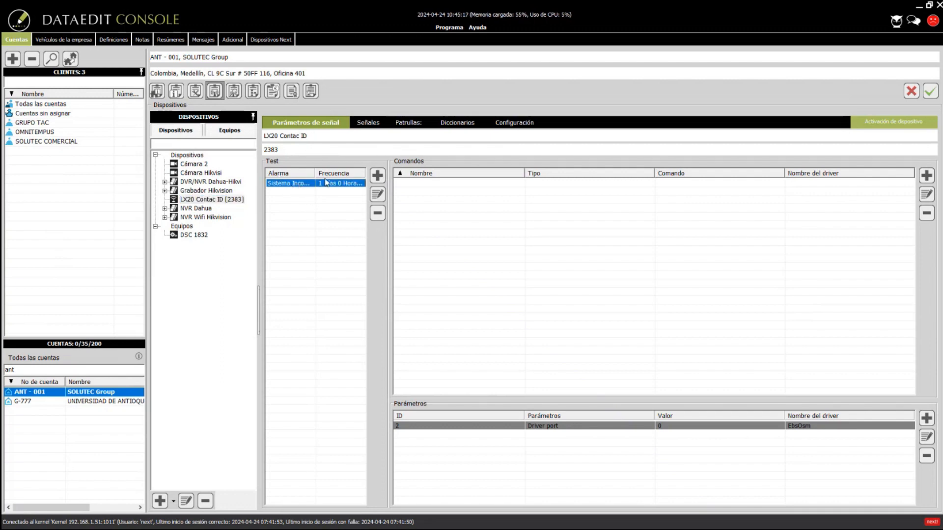
drag(314, 173, 325, 173)
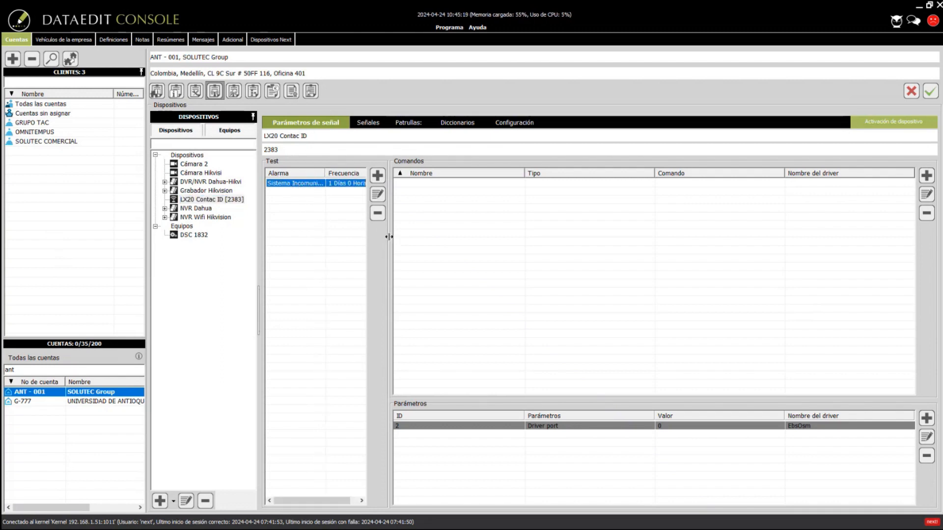
drag(391, 237, 464, 236)
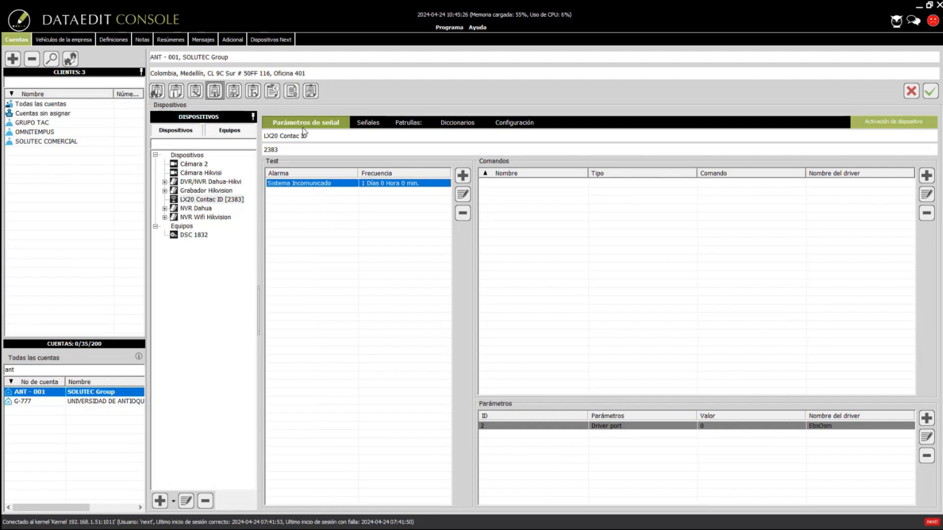
Open the Sistema Incomunicado test of the LX20 Contac ID device, examine its frequency setting, and close it without changes.
double_click(338, 184)
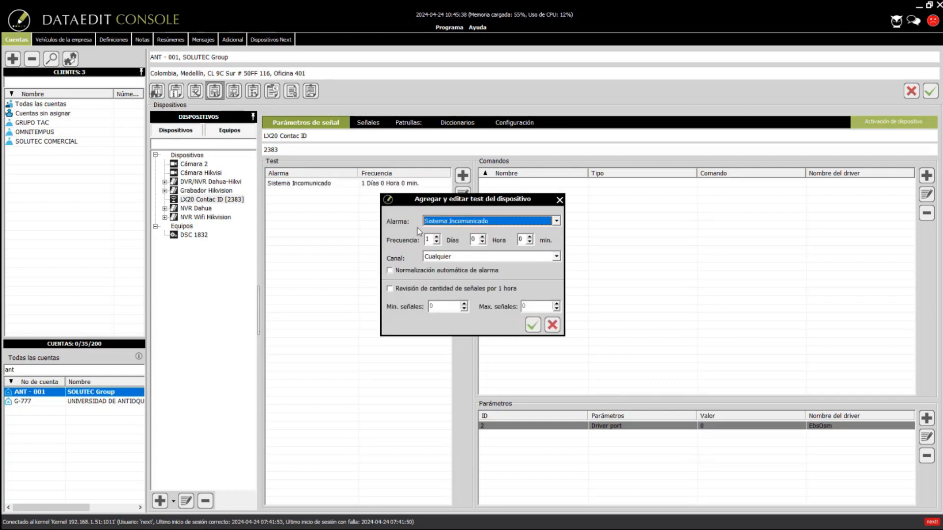
double_click(431, 240)
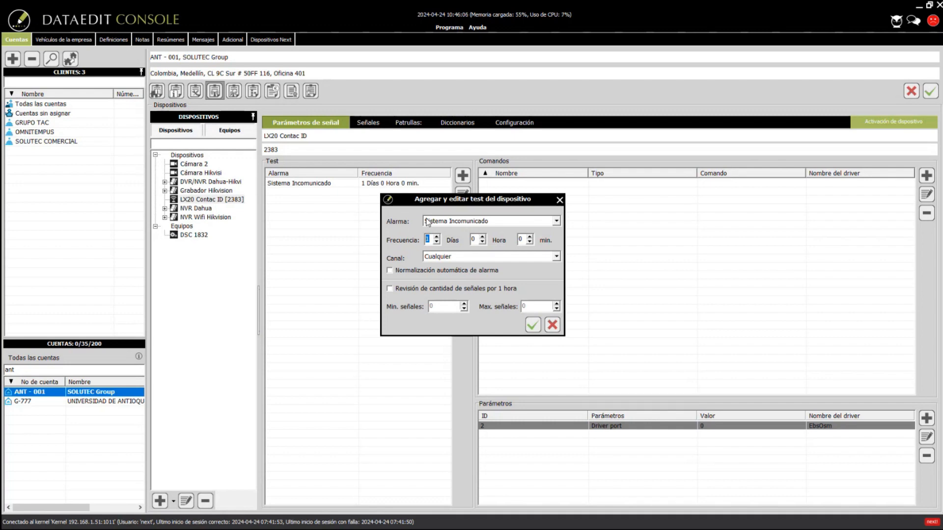
click(559, 200)
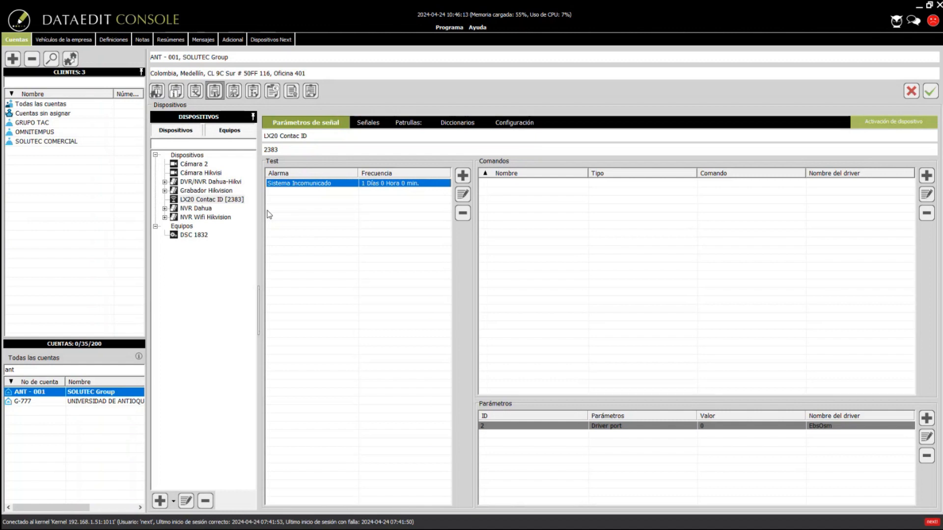
click(198, 202)
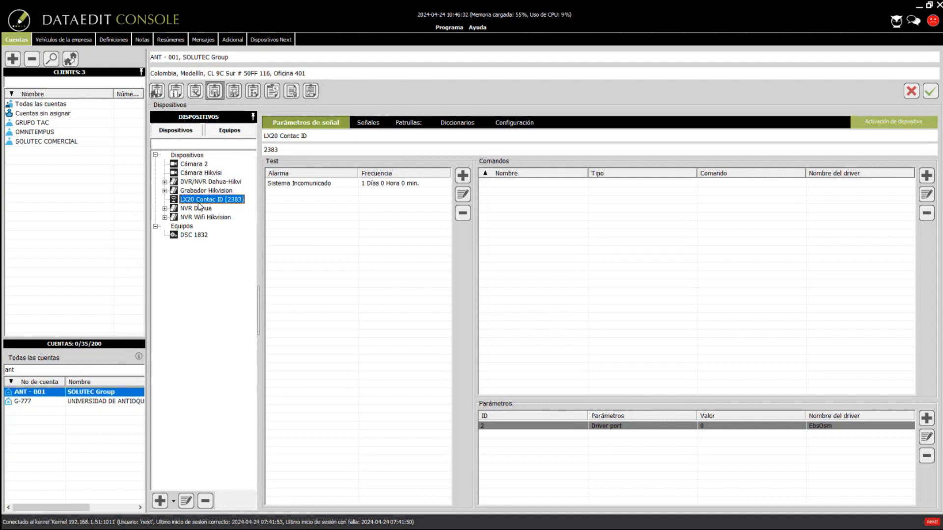
click(322, 186)
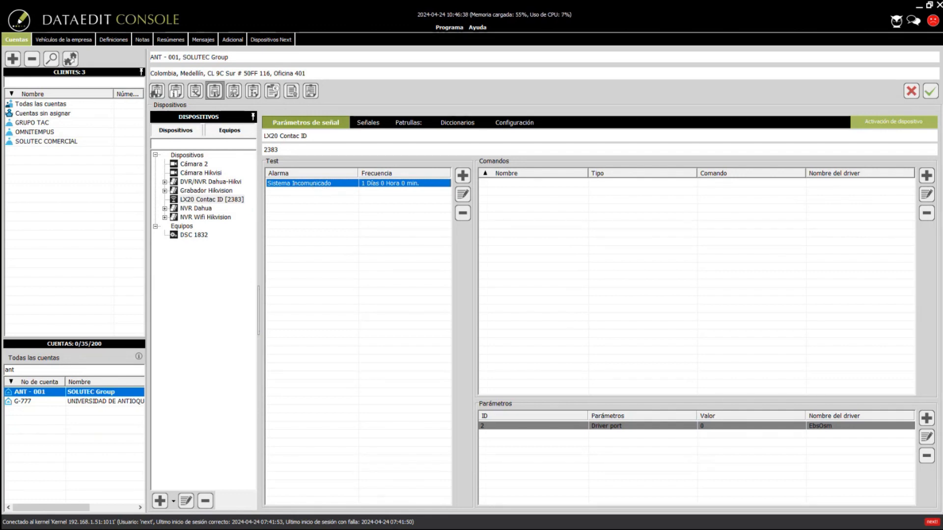
Switch back to Monitoring Console, generate the connection failures summary for all devices, and widen its Dispositivo, Frecuencia and Dirección columns.
key(alt+Tab)
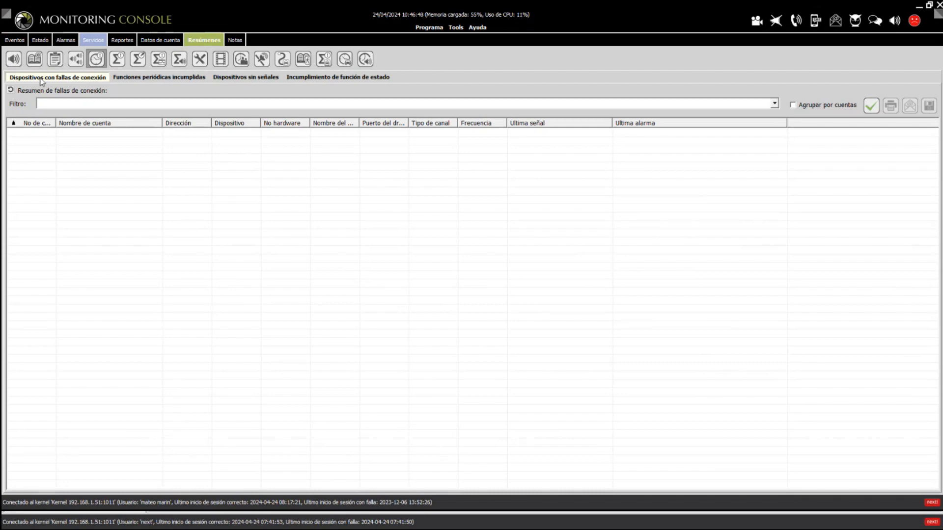
click(872, 107)
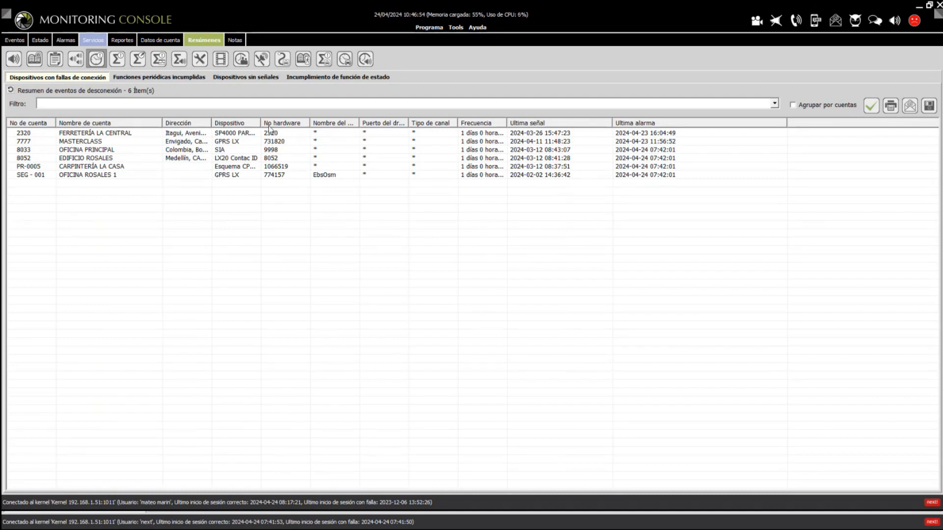
drag(261, 122, 319, 123)
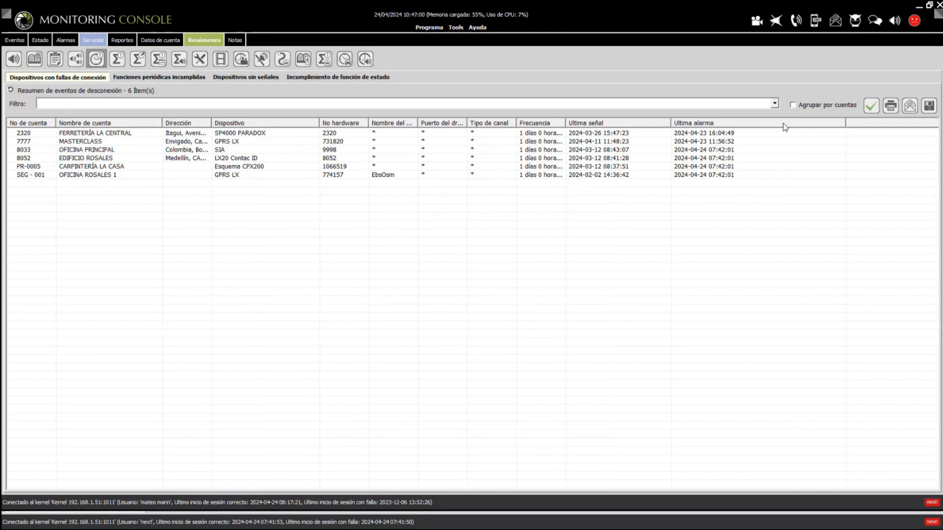
drag(566, 121, 644, 121)
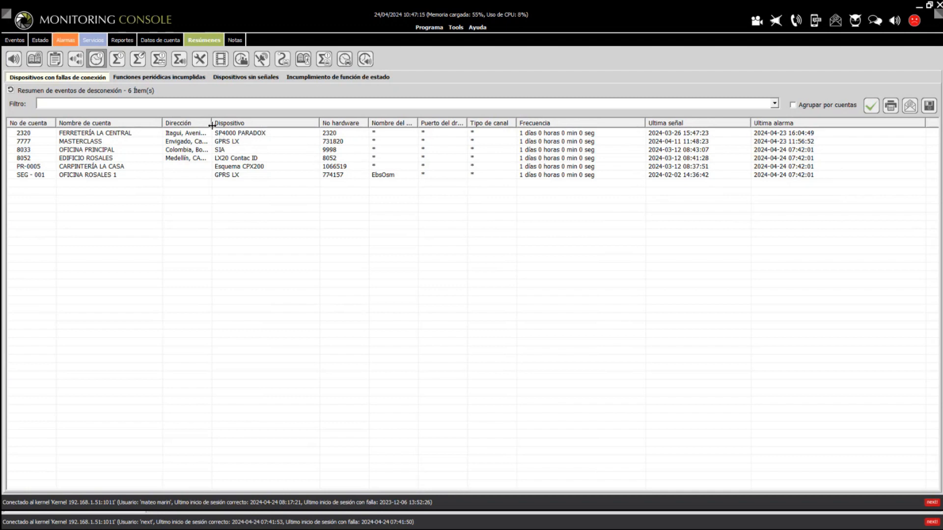
drag(211, 124, 257, 124)
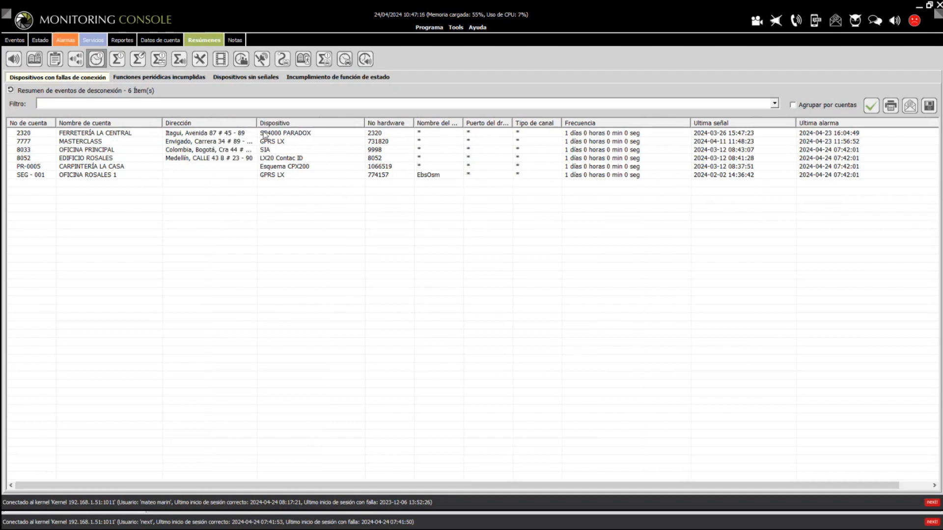
click(404, 135)
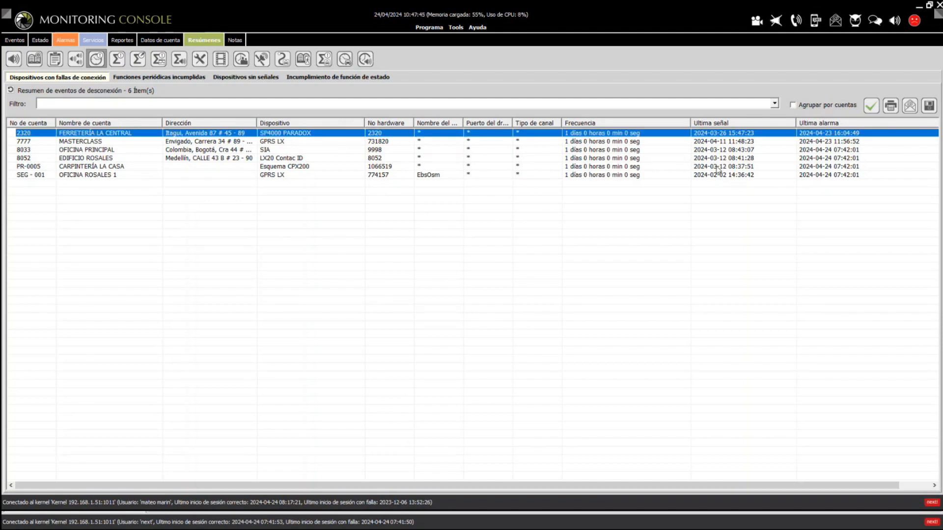
click(119, 59)
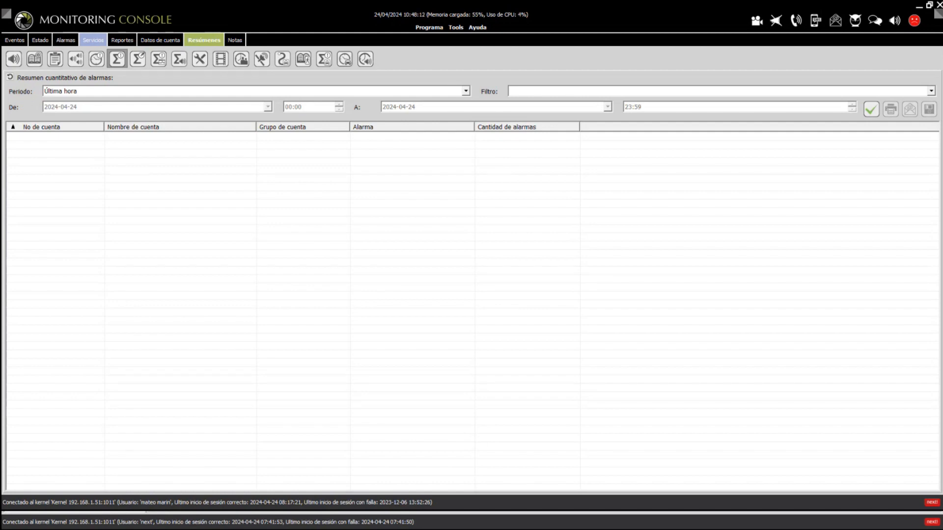
click(465, 91)
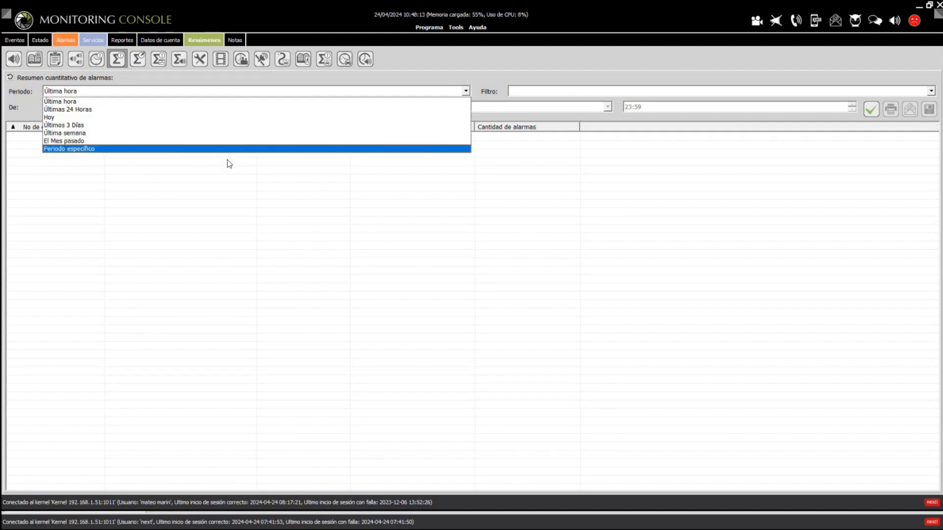
click(73, 149)
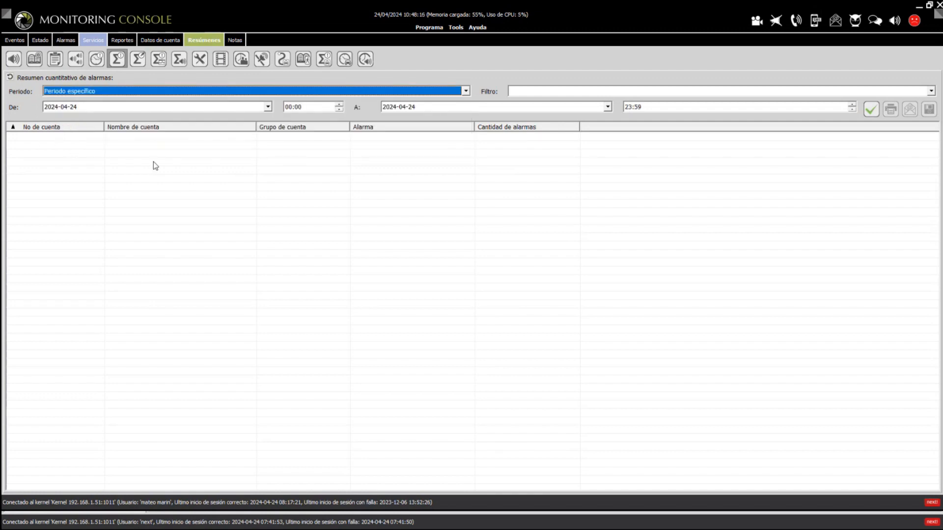
click(268, 107)
click(51, 121)
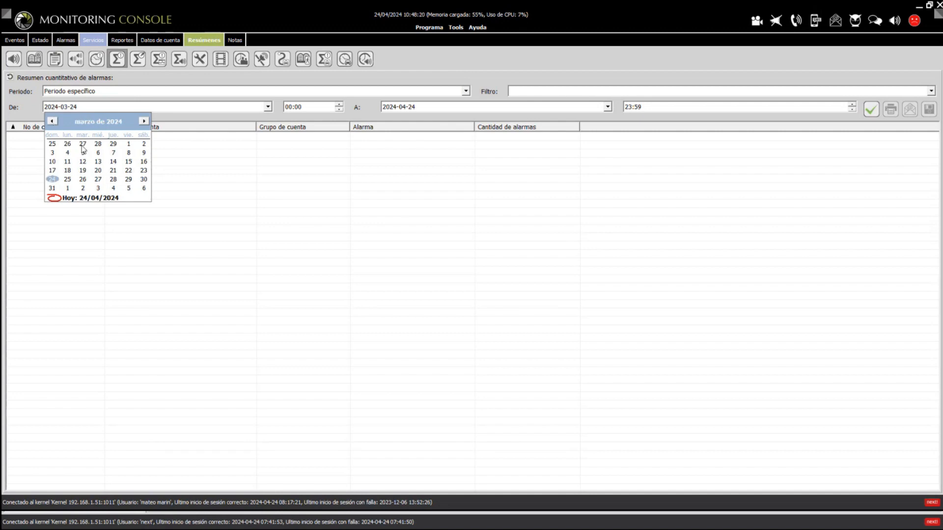
click(129, 144)
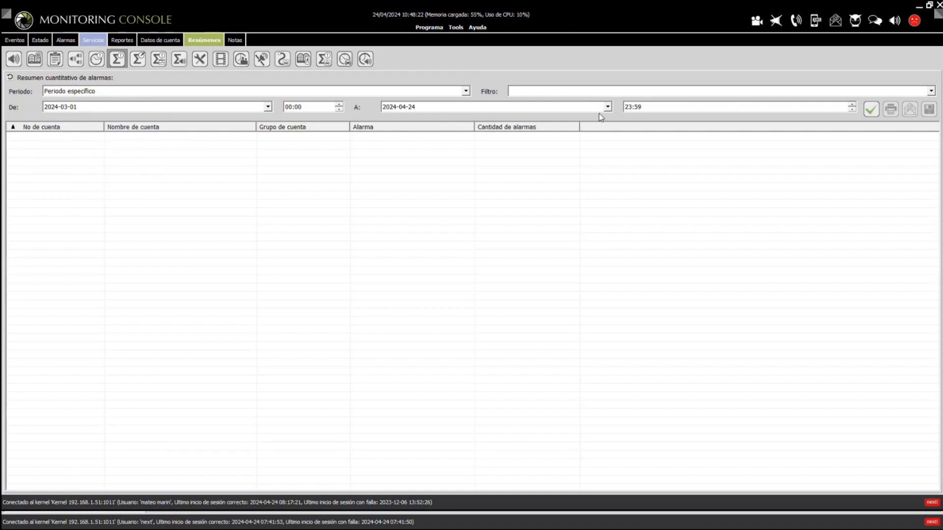
click(608, 107)
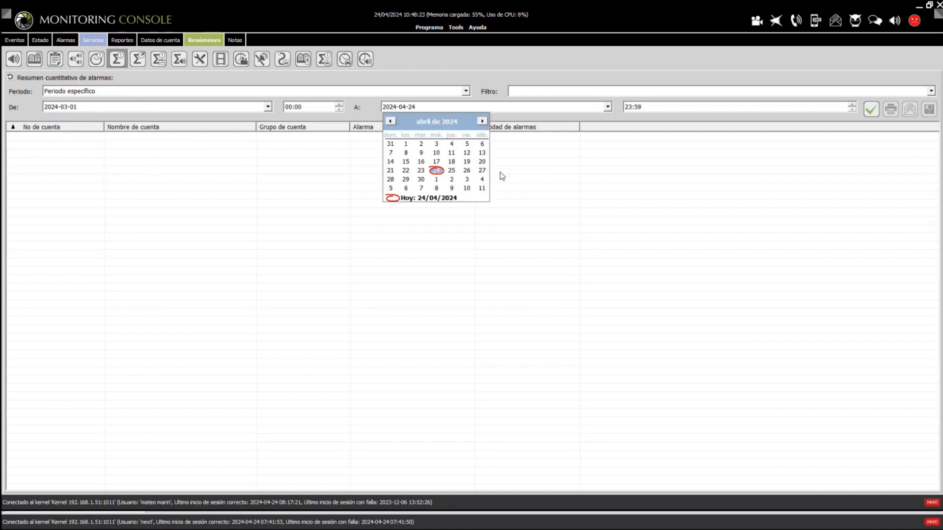
click(390, 121)
click(390, 189)
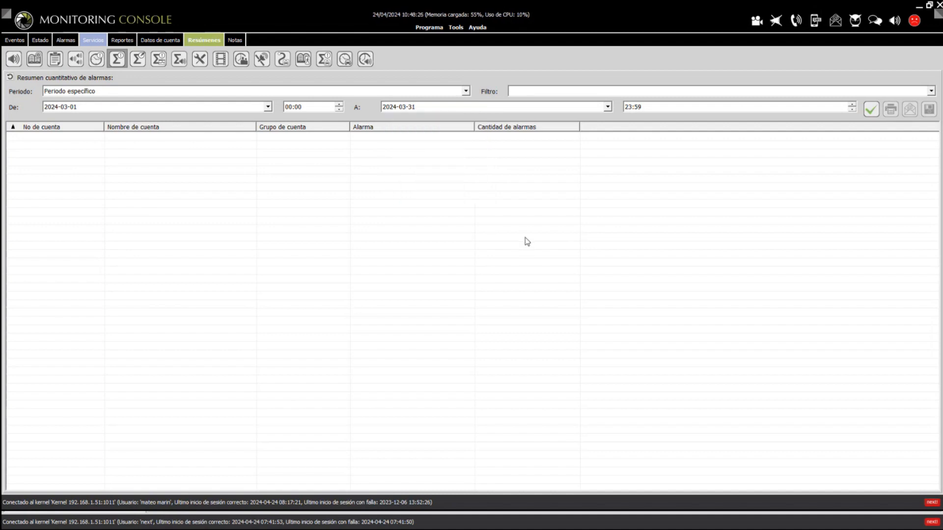
click(872, 108)
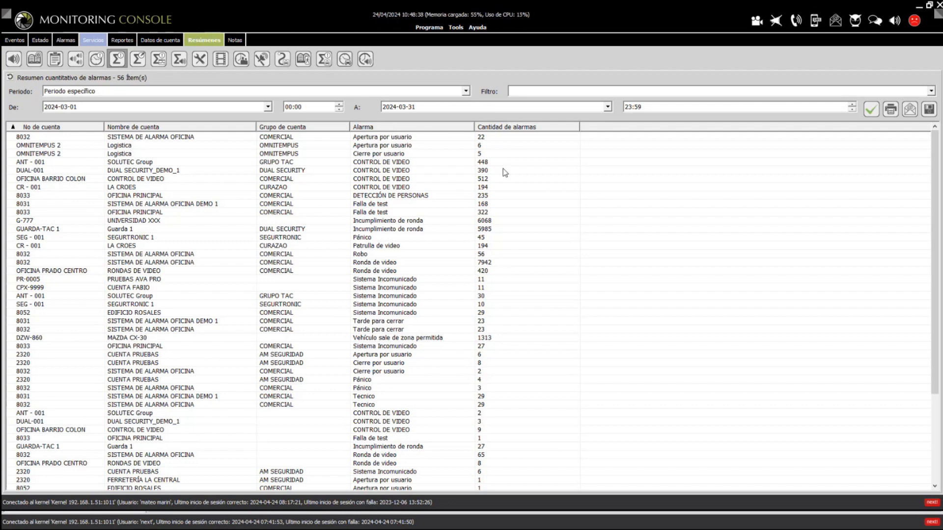
Sort the quantitative alarm summary by Cantidad de alarmas in descending order and review its Ronda de video and Sistema Incomunicado rows.
click(500, 128)
click(500, 127)
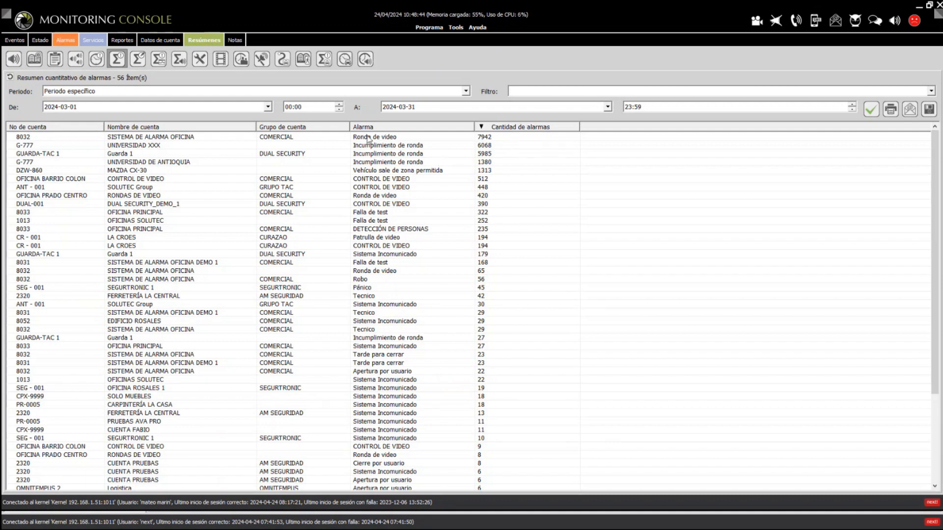
click(367, 139)
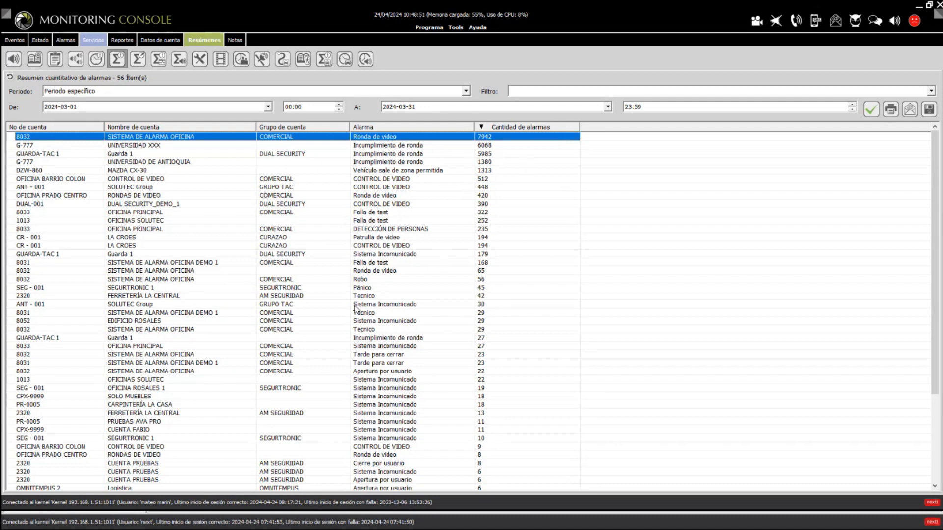
click(368, 306)
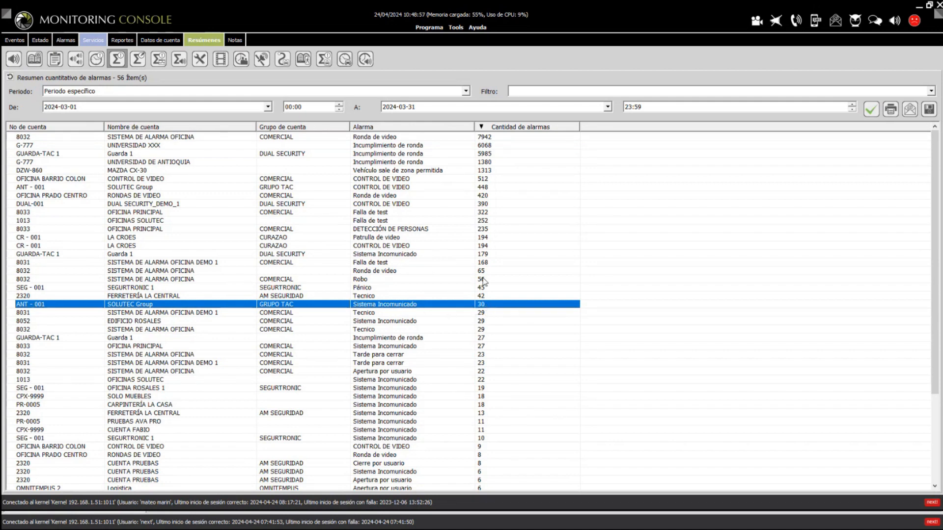
click(482, 255)
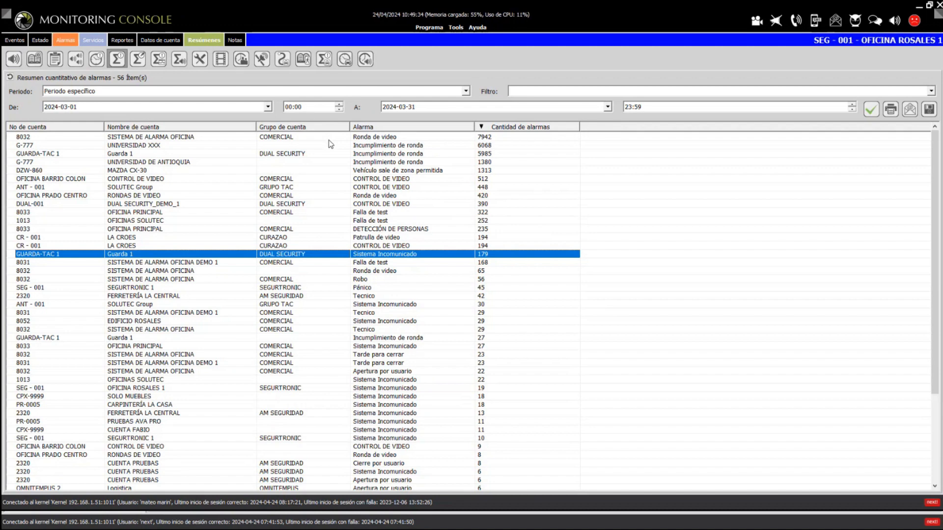
click(159, 65)
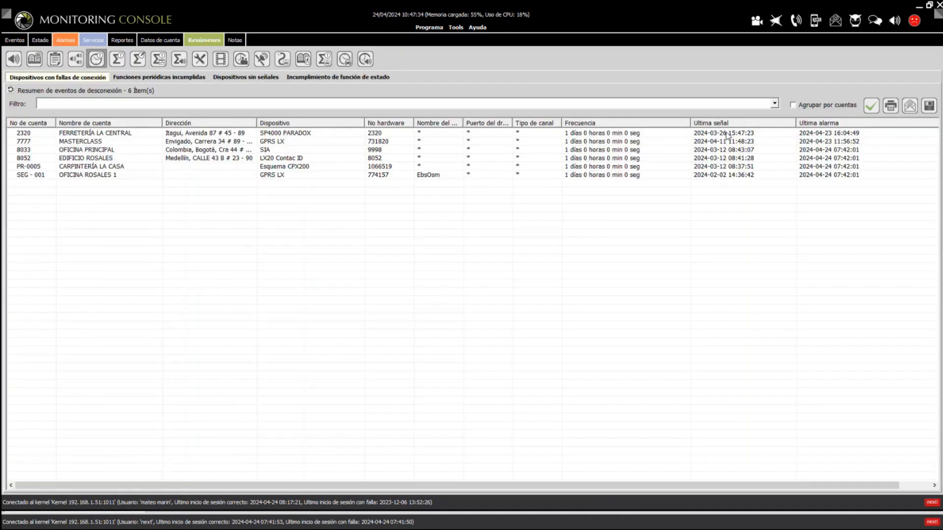
click(729, 134)
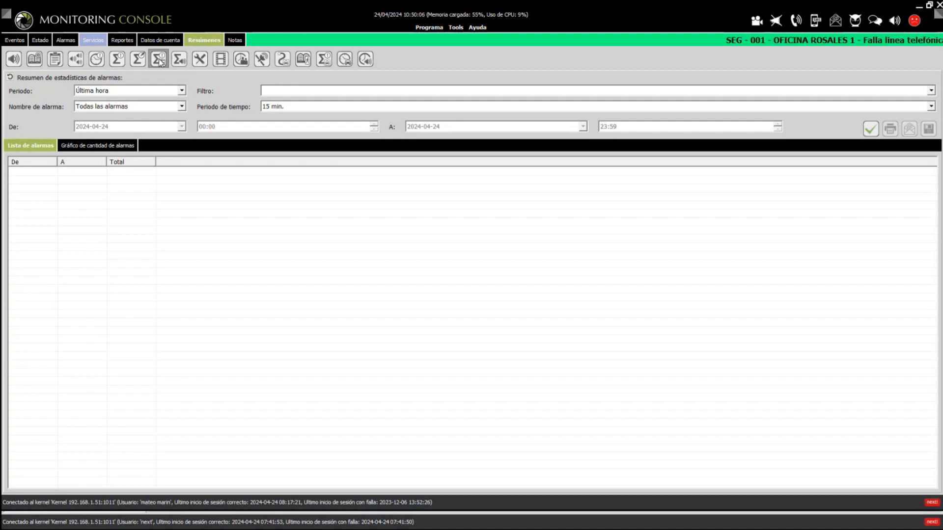
click(182, 90)
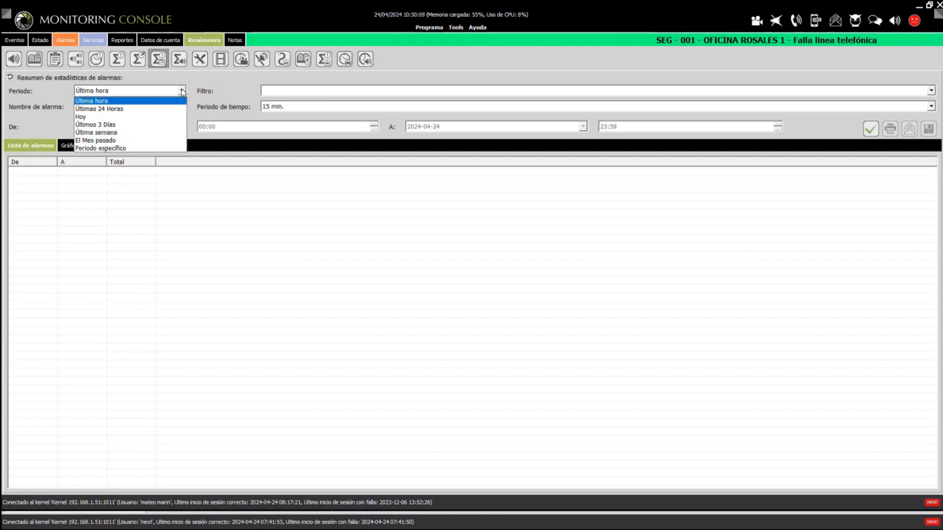
click(113, 149)
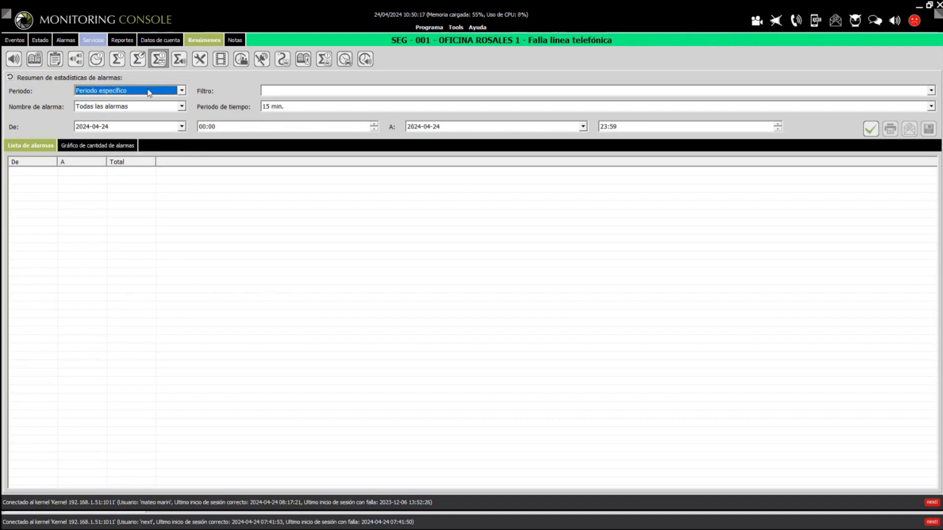
click(181, 126)
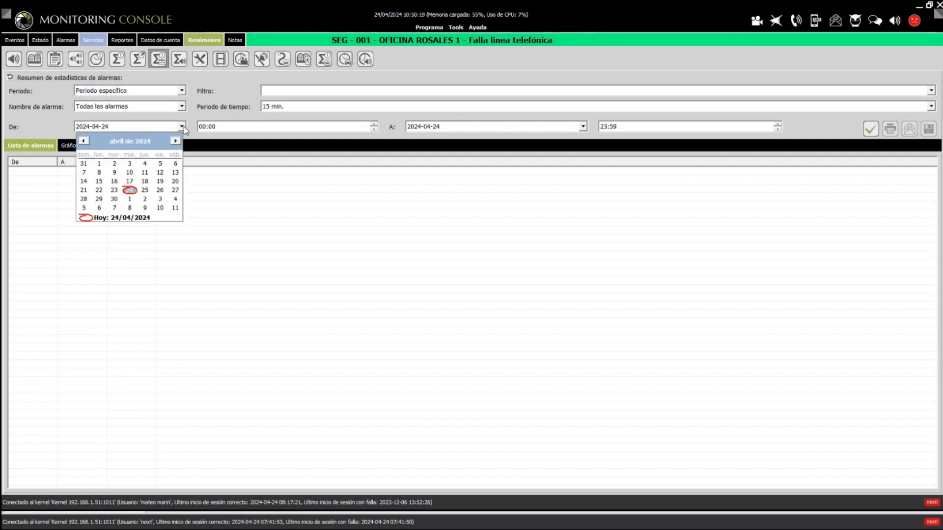
click(83, 140)
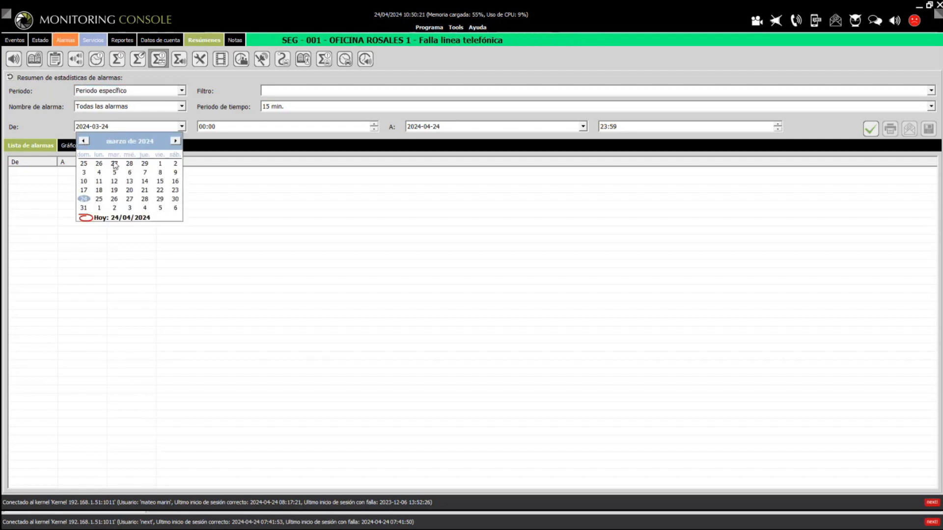
click(161, 164)
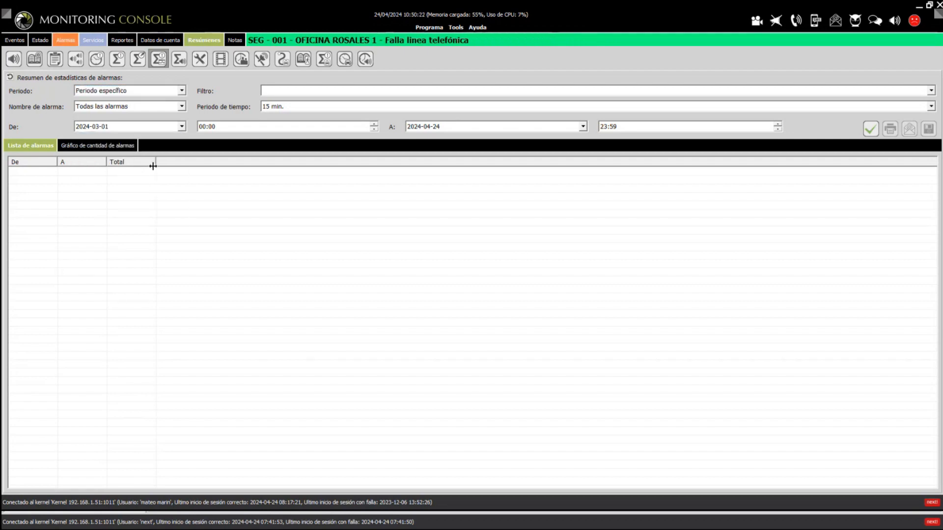
click(582, 127)
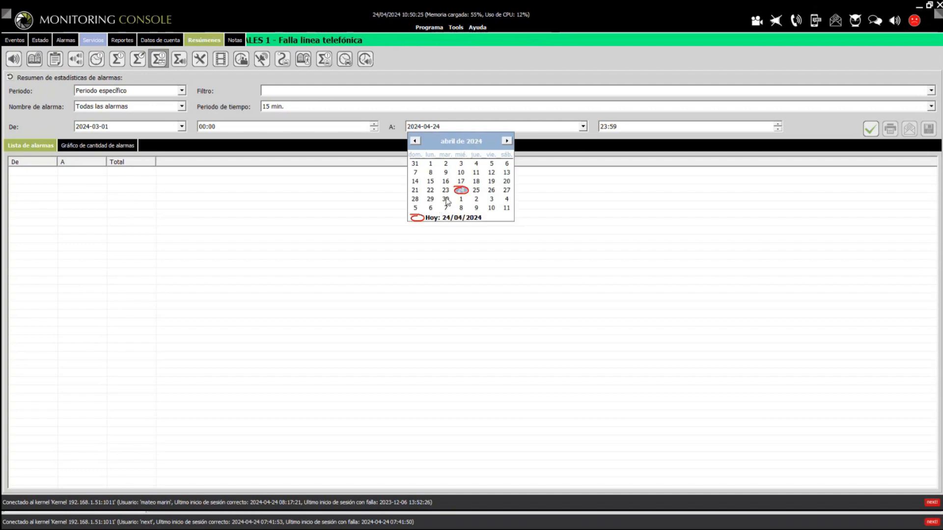
click(415, 164)
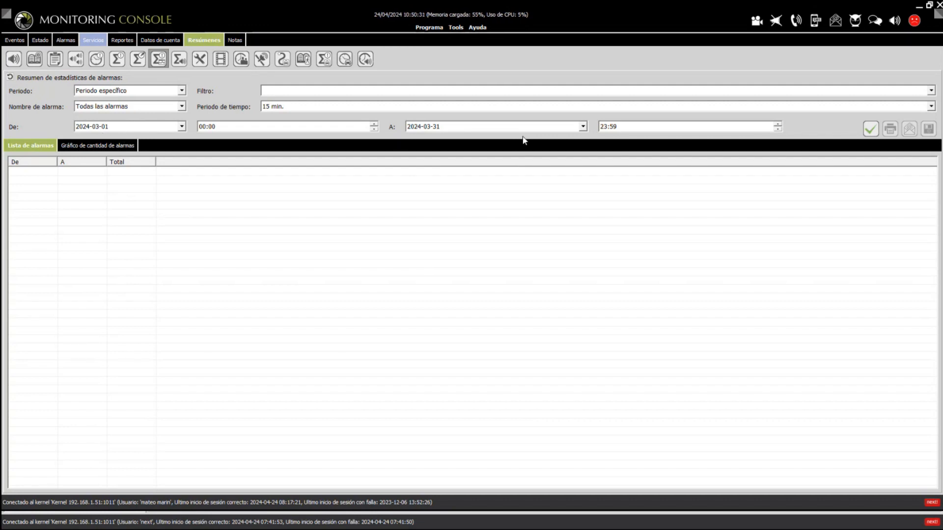
Generate the alarm statistics summary for all alarms with a Periodo de tiempo of 24 hrs.
click(288, 106)
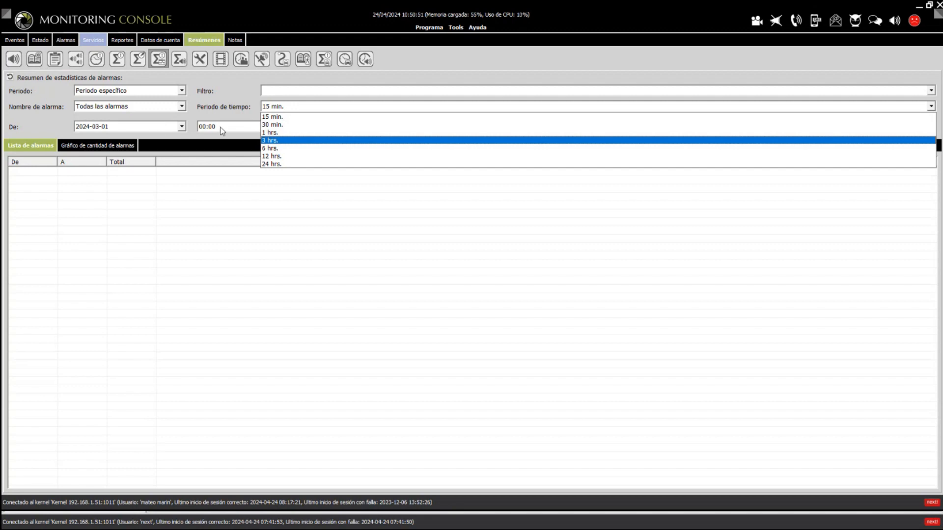
click(270, 164)
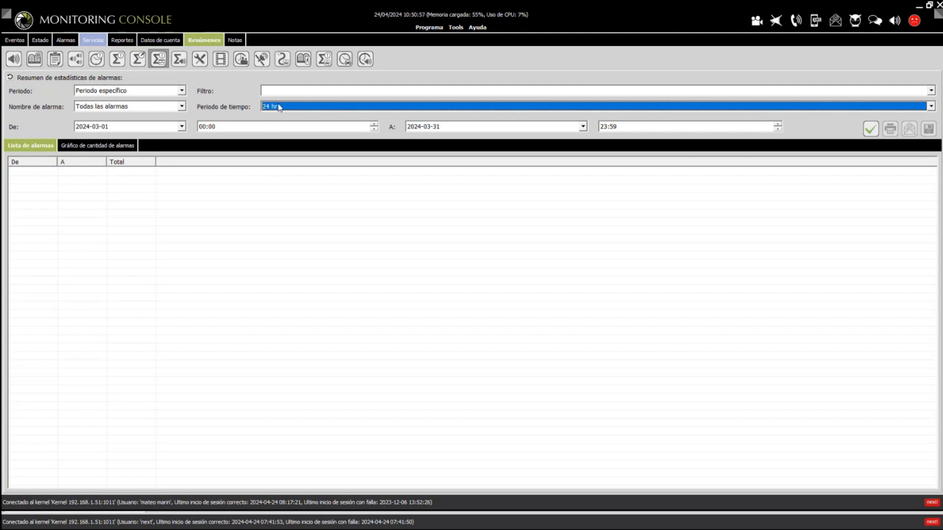
click(871, 129)
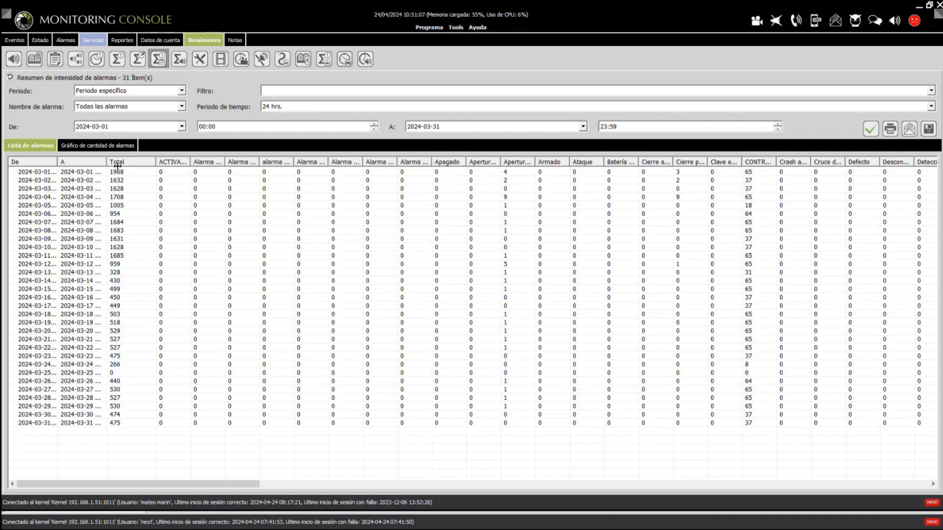
Widen the De and A columns and sort by Total in descending order to review the 2024-03-01 and 2024-03-04 rows.
drag(118, 166, 145, 167)
click(164, 163)
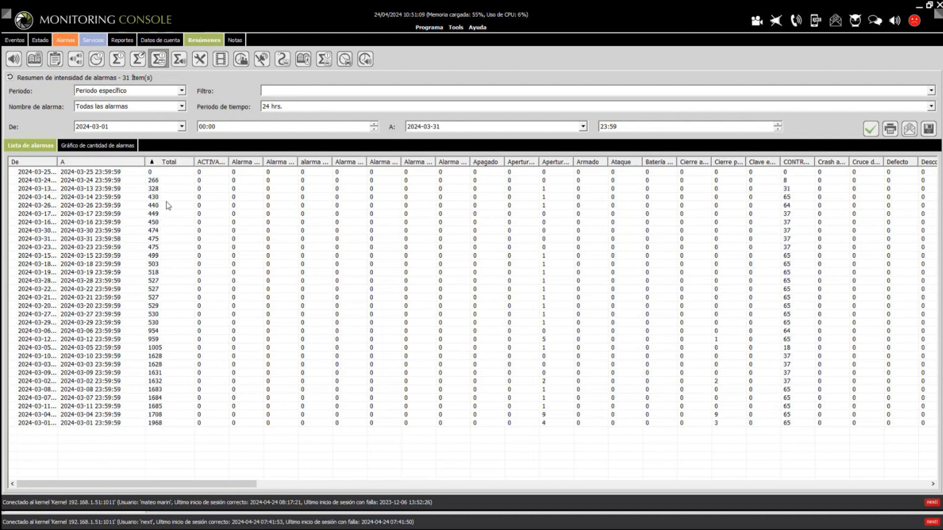
click(165, 162)
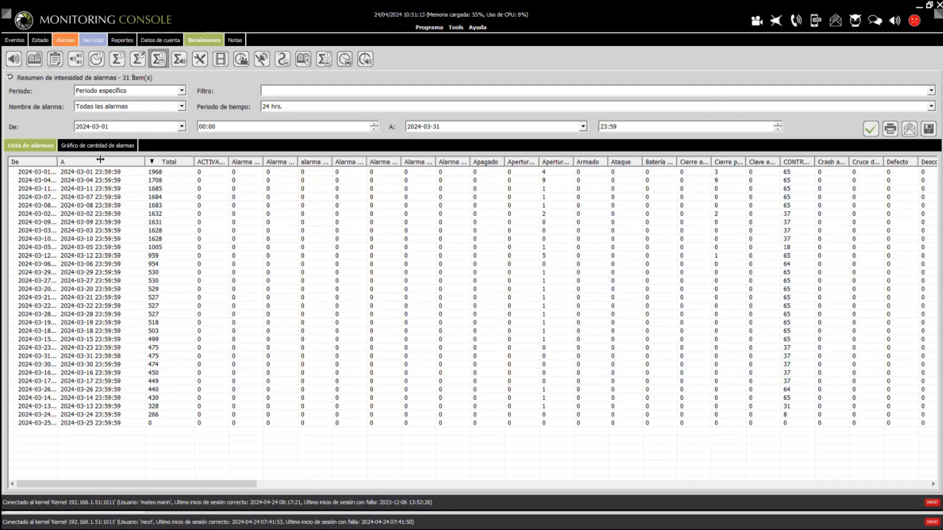
drag(100, 159, 108, 160)
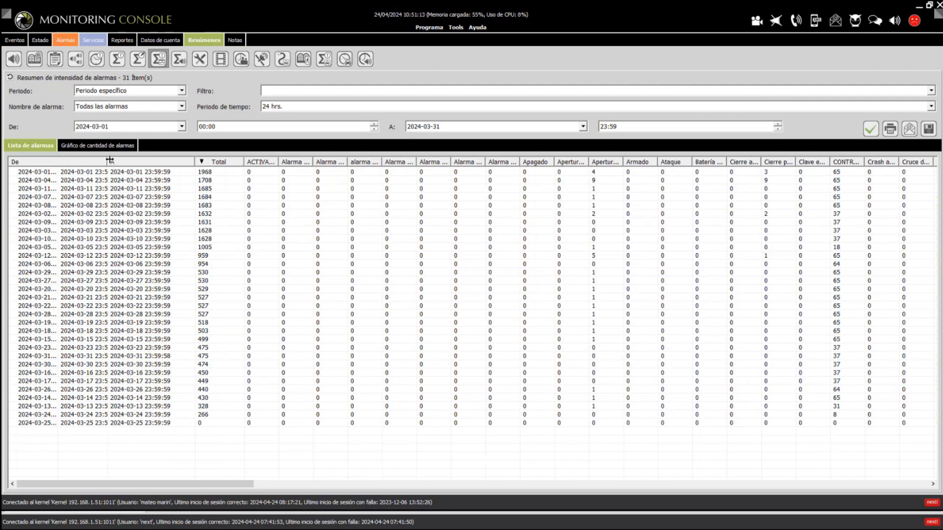
click(194, 173)
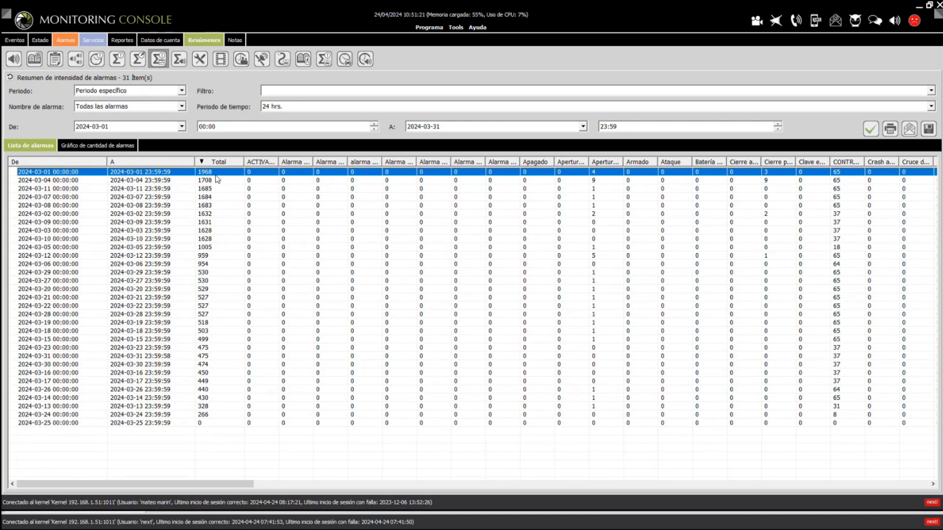
click(74, 181)
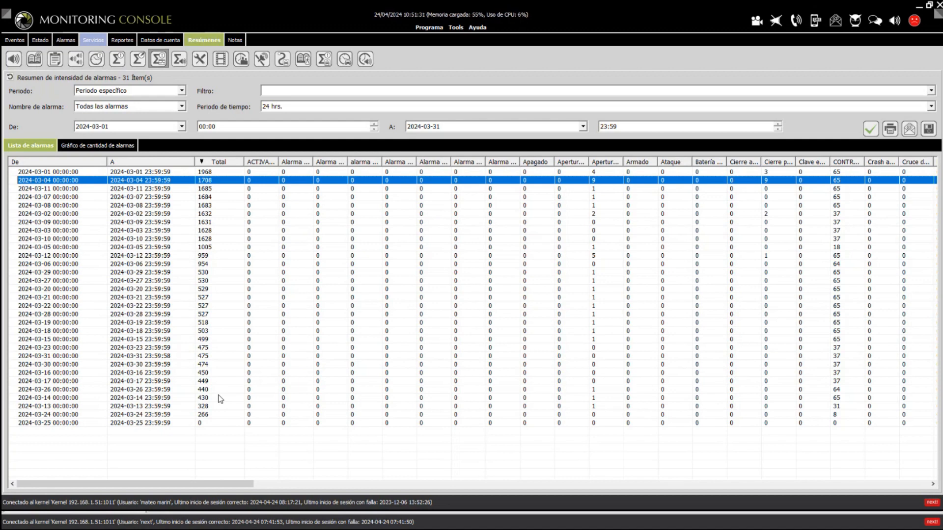
Regenerate the alarm statistics summary with a Periodo de tiempo of 1 hrs.
click(285, 105)
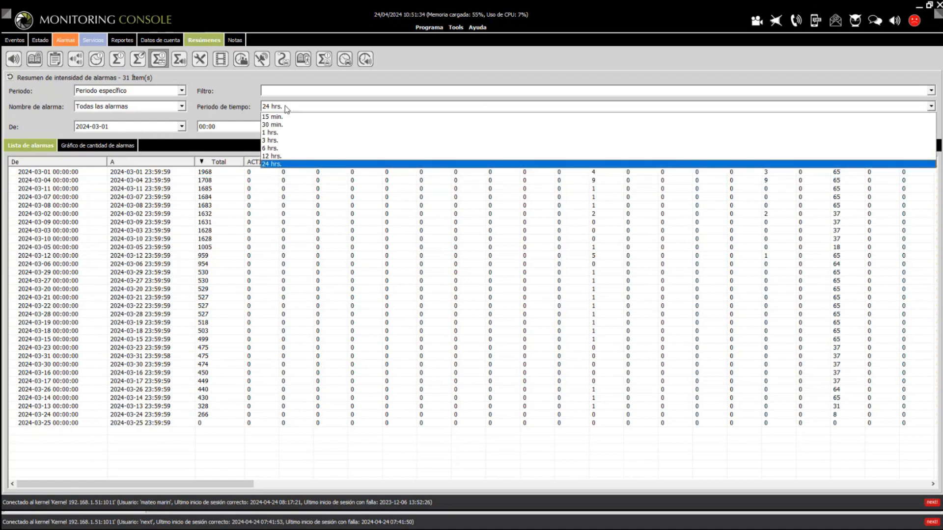
click(273, 133)
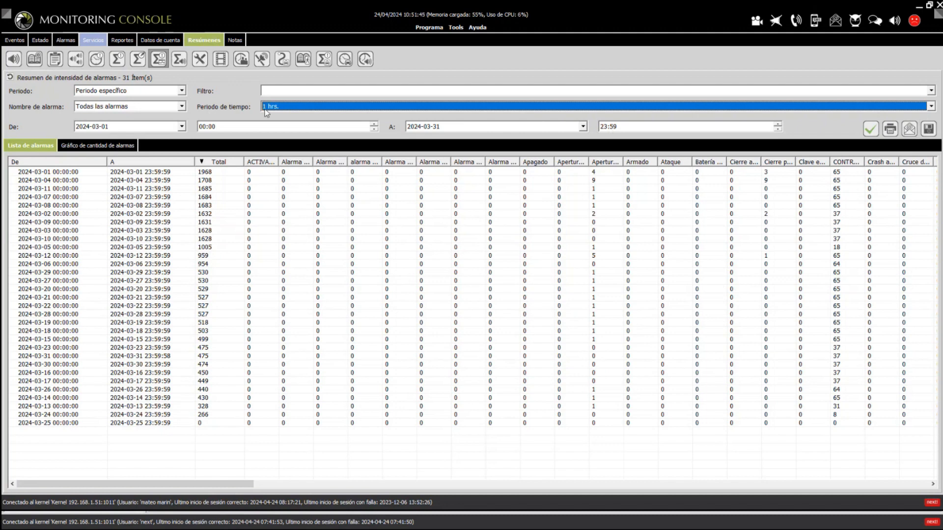
click(871, 129)
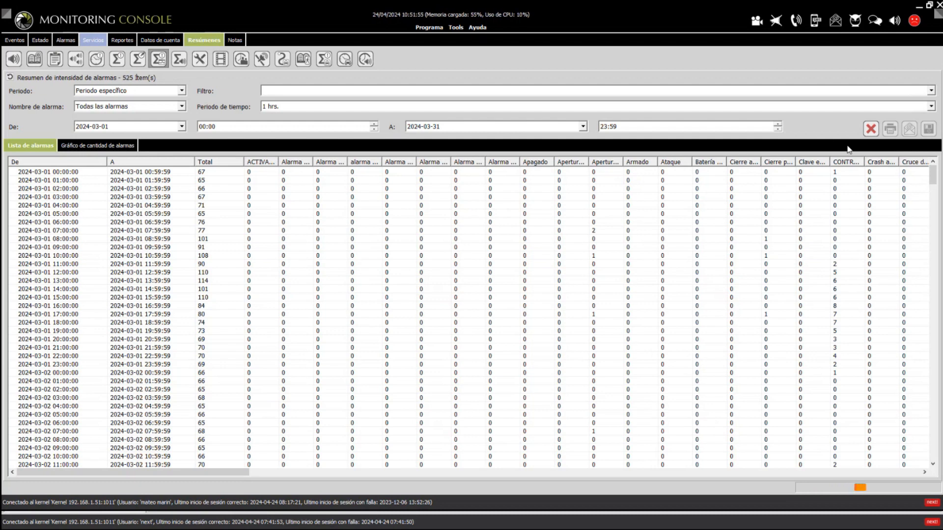
click(216, 162)
click(214, 163)
click(210, 164)
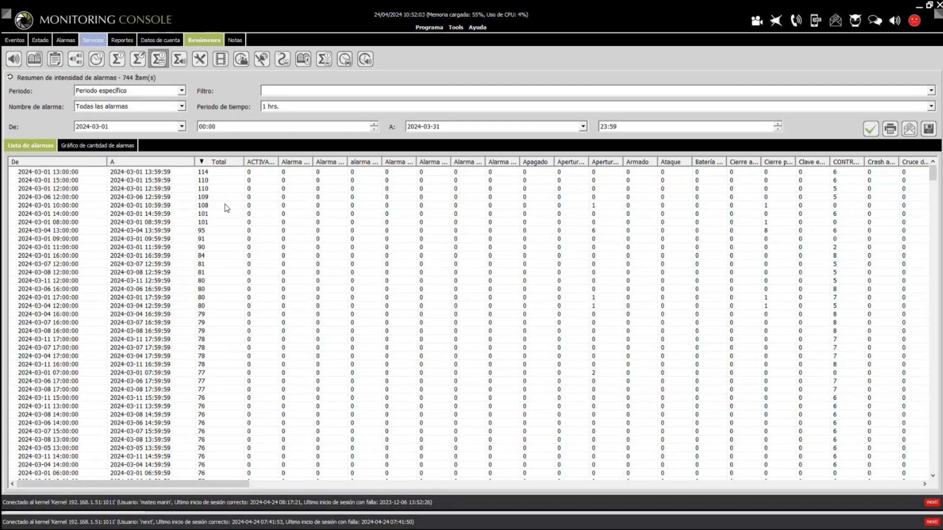
click(66, 173)
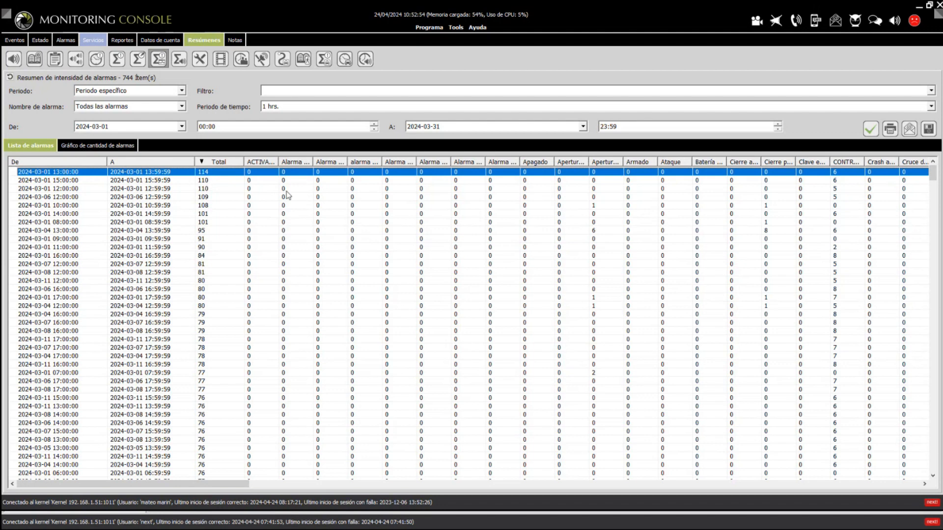
click(200, 62)
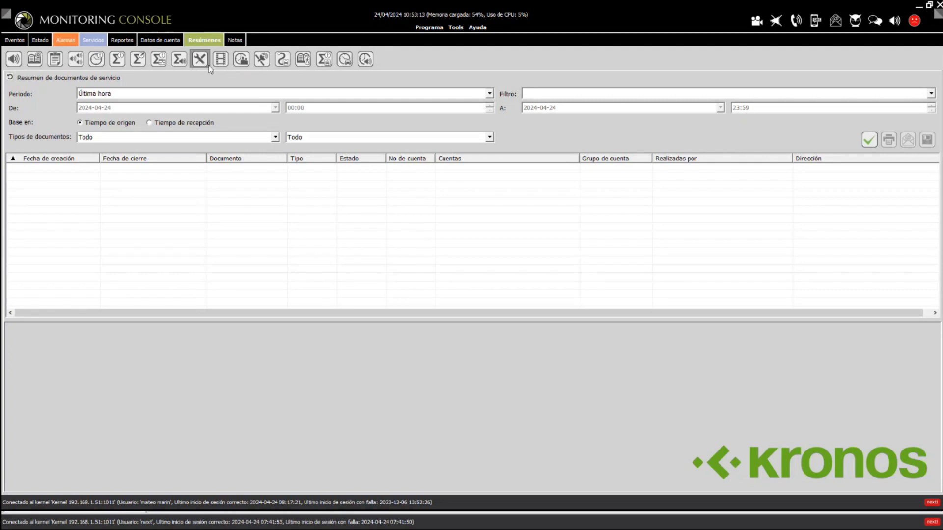
click(489, 93)
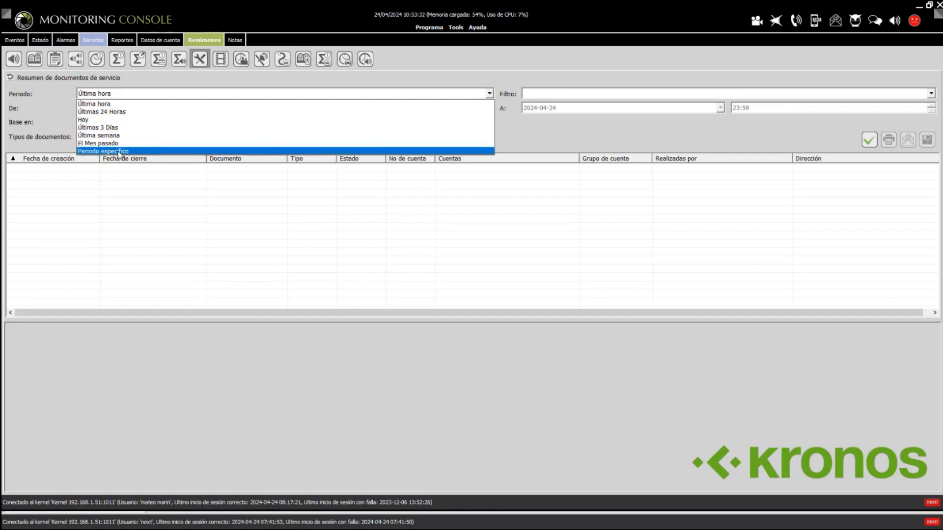
click(105, 152)
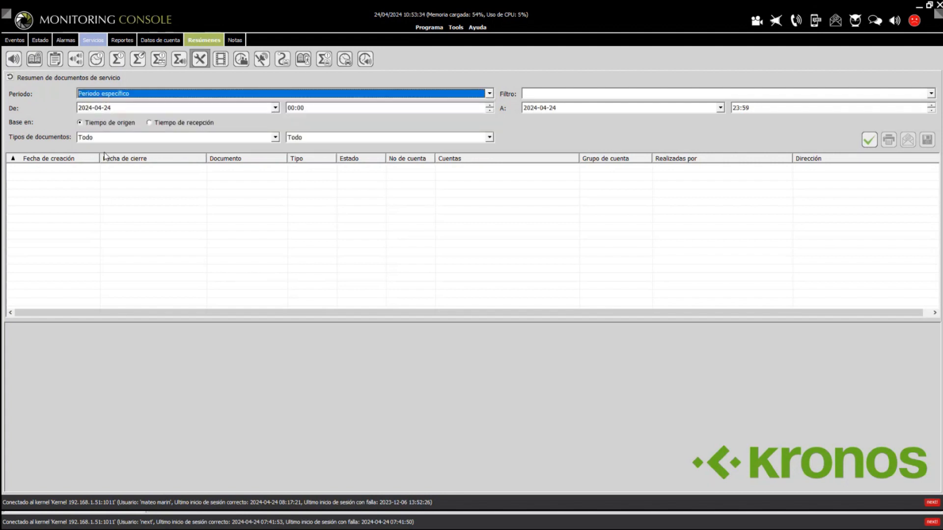
click(274, 109)
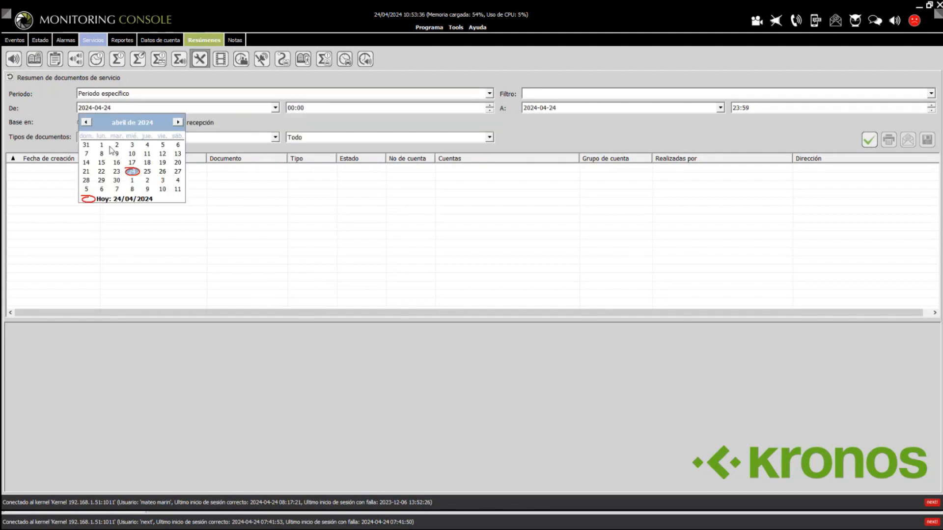
scroll(92, 137, up, 1)
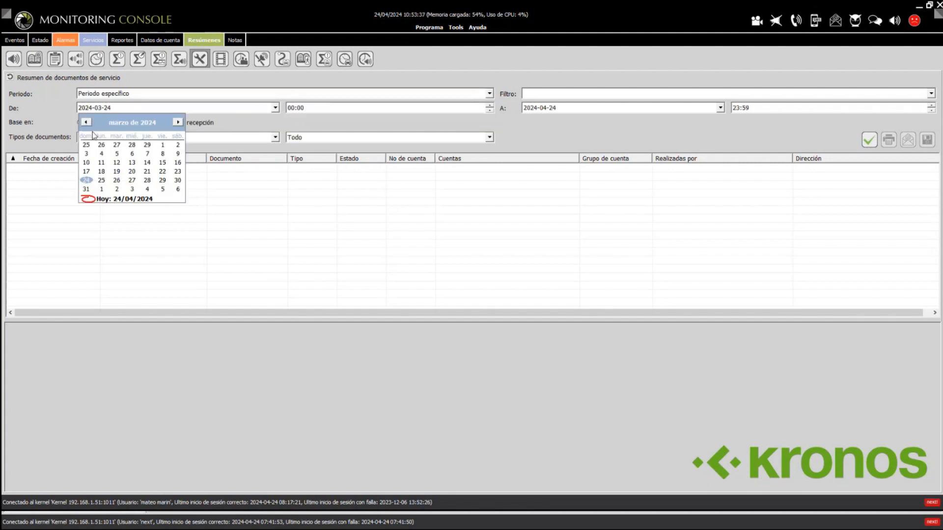
click(162, 145)
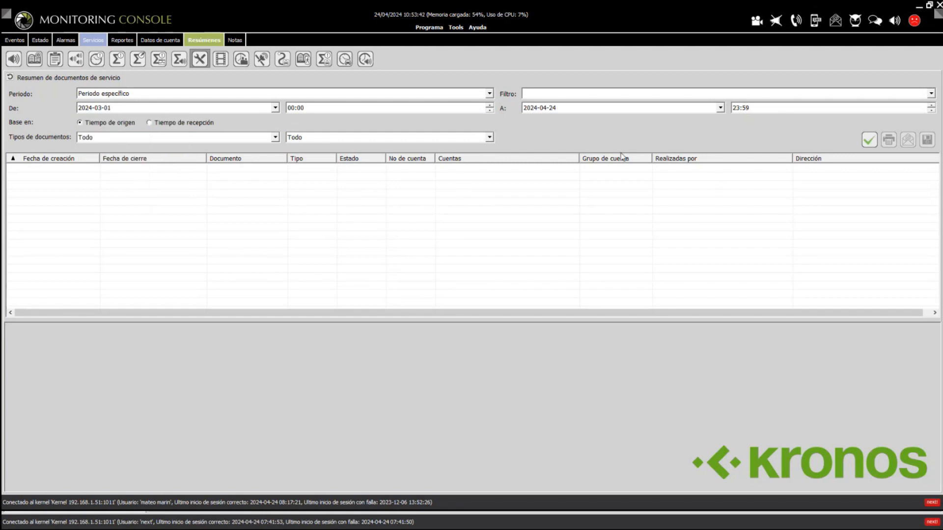
click(869, 142)
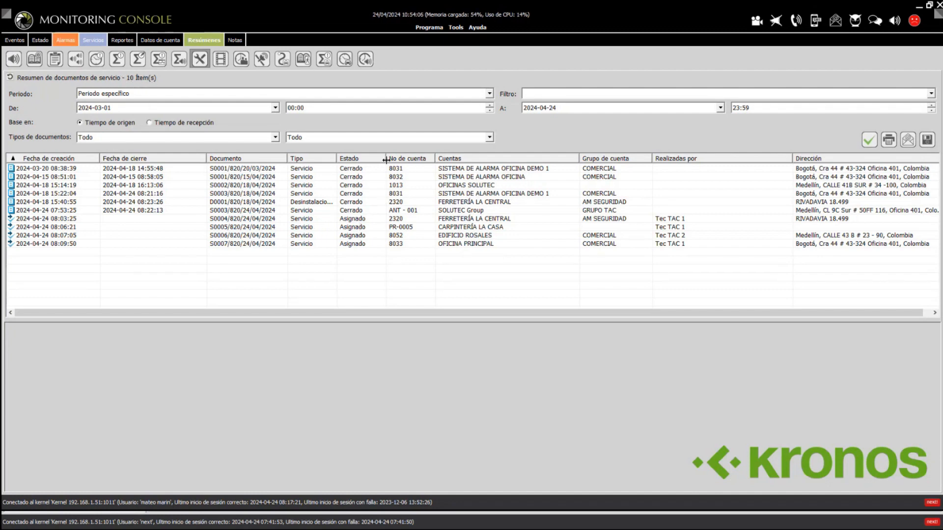
Widen the Estado column of the service documents summary and review the Realizadas por entries of the assigned services.
drag(386, 158, 439, 158)
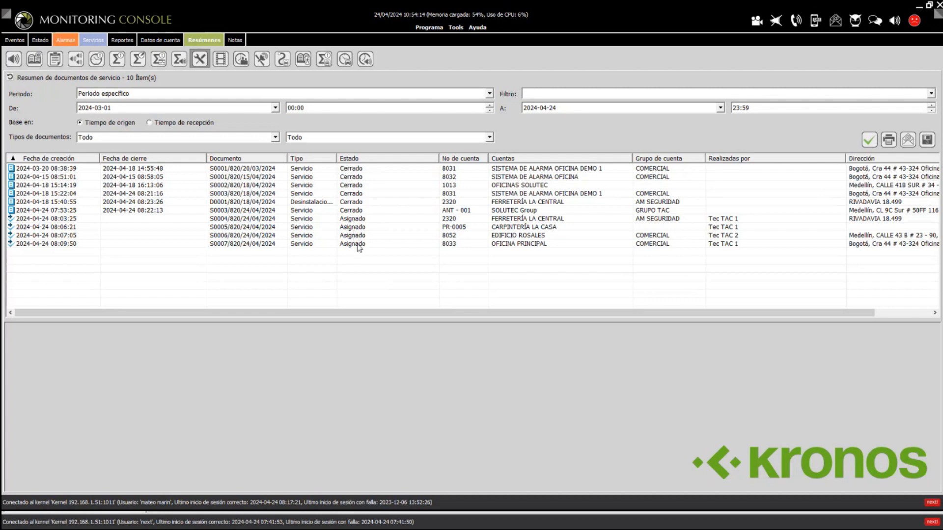
drag(350, 312, 442, 326)
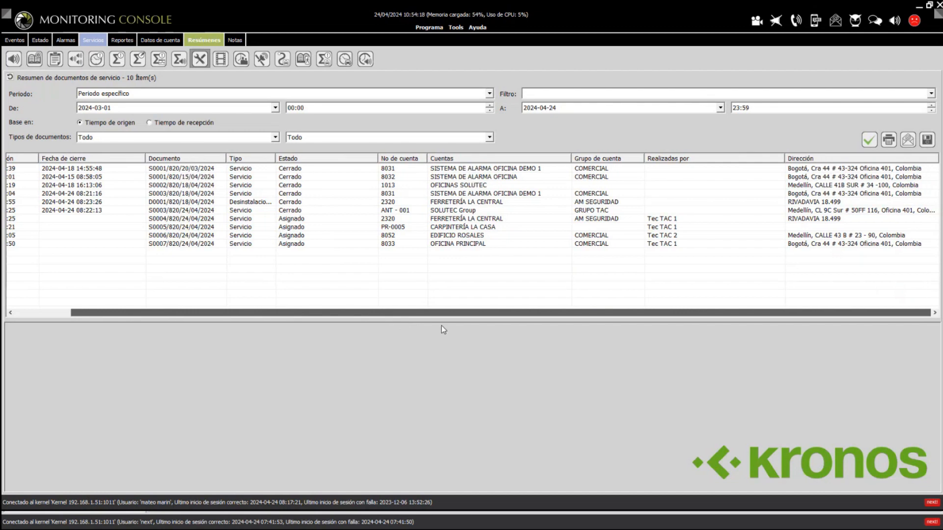
click(665, 220)
click(666, 244)
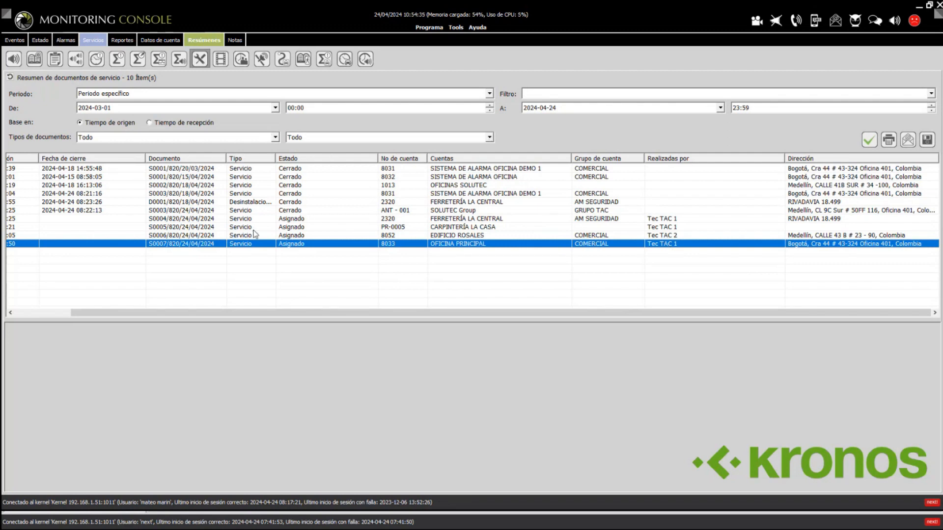
Generate the multimedia files summary for the period El Mes pasado with all file types included.
click(219, 59)
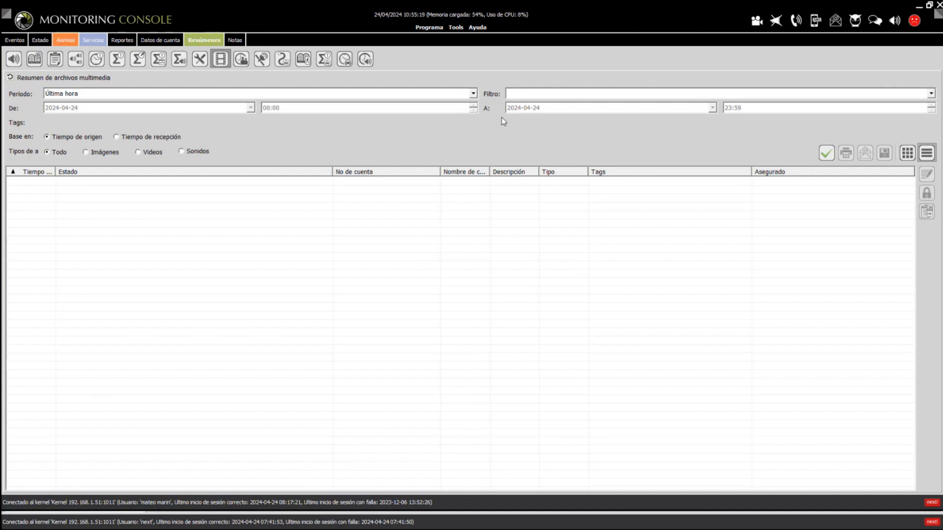
click(473, 94)
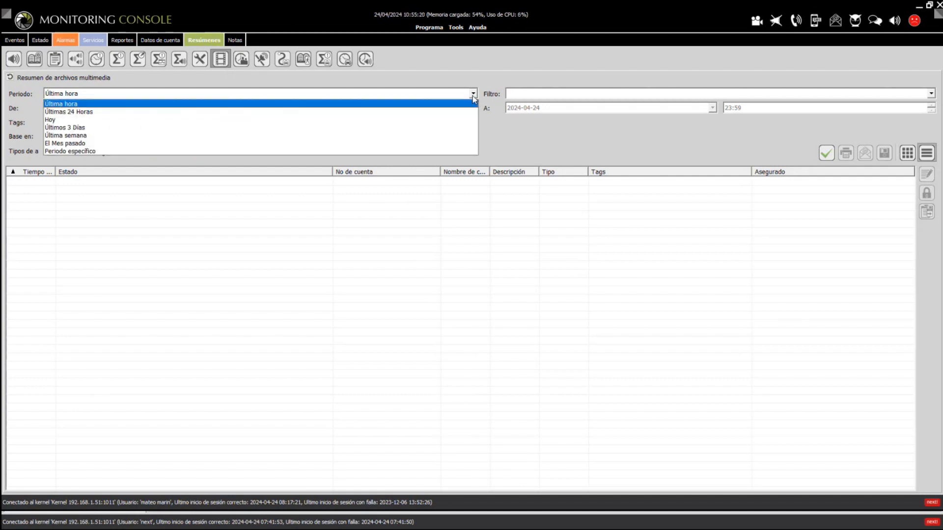
click(73, 144)
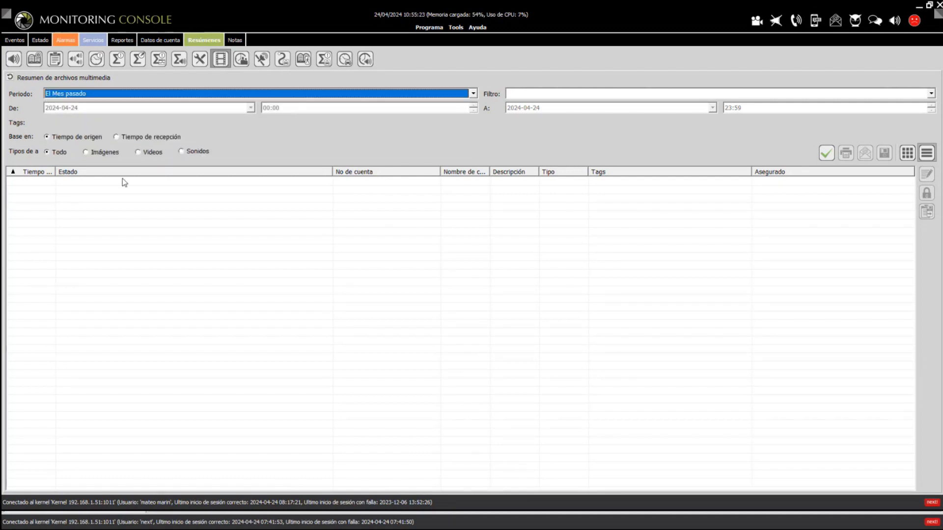
click(825, 153)
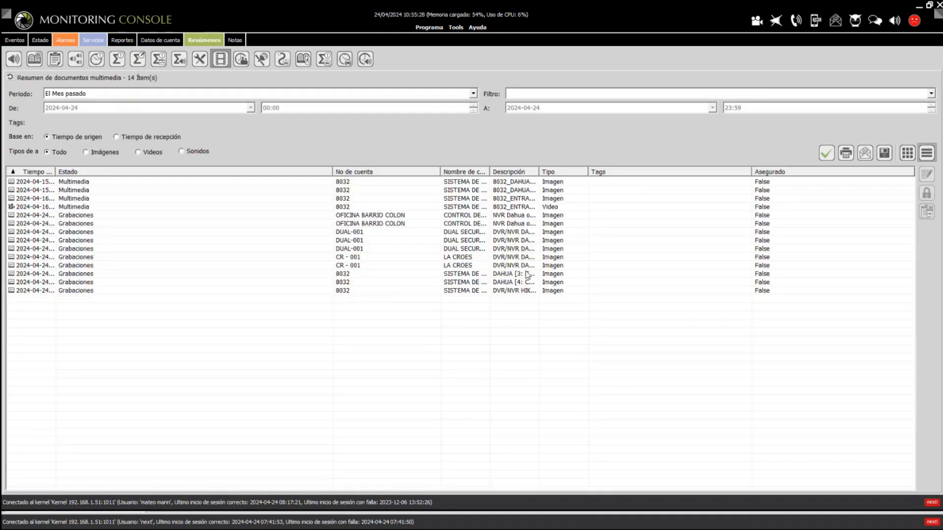
Widen the Descripción and Nombre de cuenta columns of the multimedia summary and preview the first DAHUA Cámara 1 image and the ENTRADA image.
drag(538, 171, 599, 172)
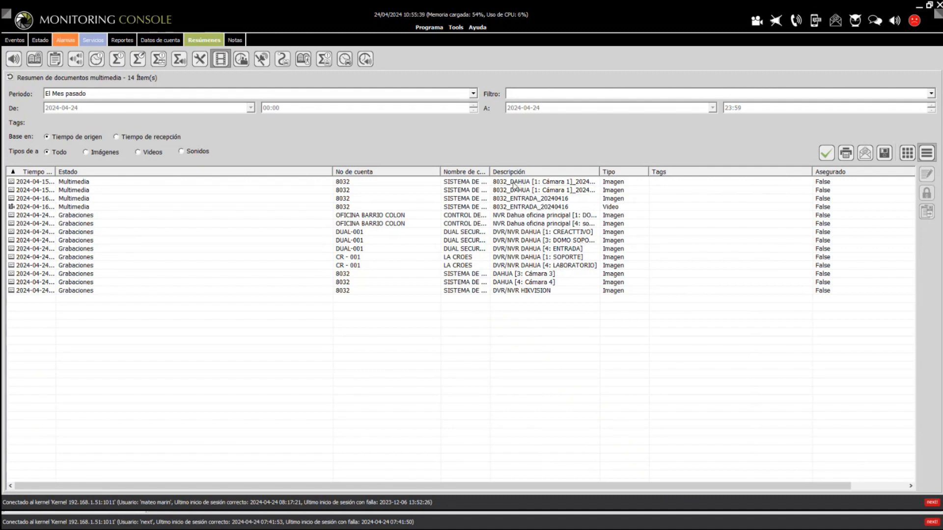
double_click(512, 182)
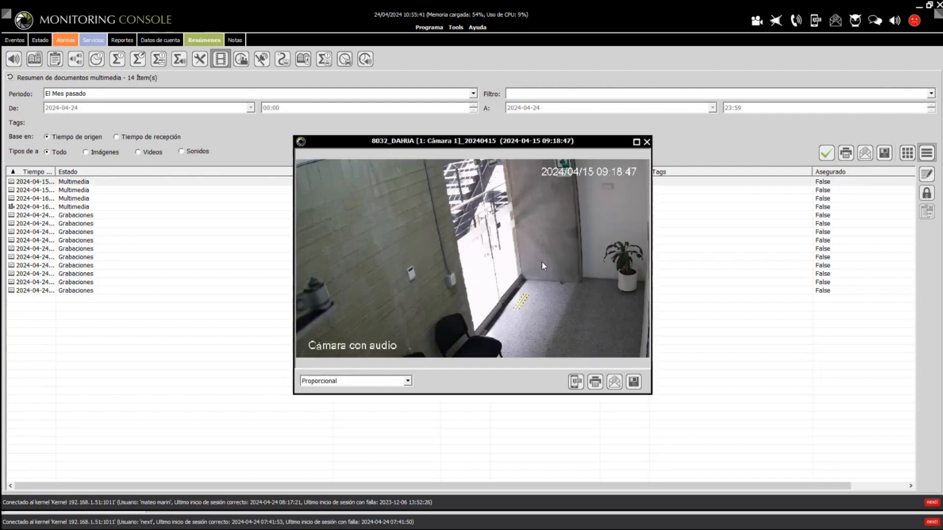
click(647, 142)
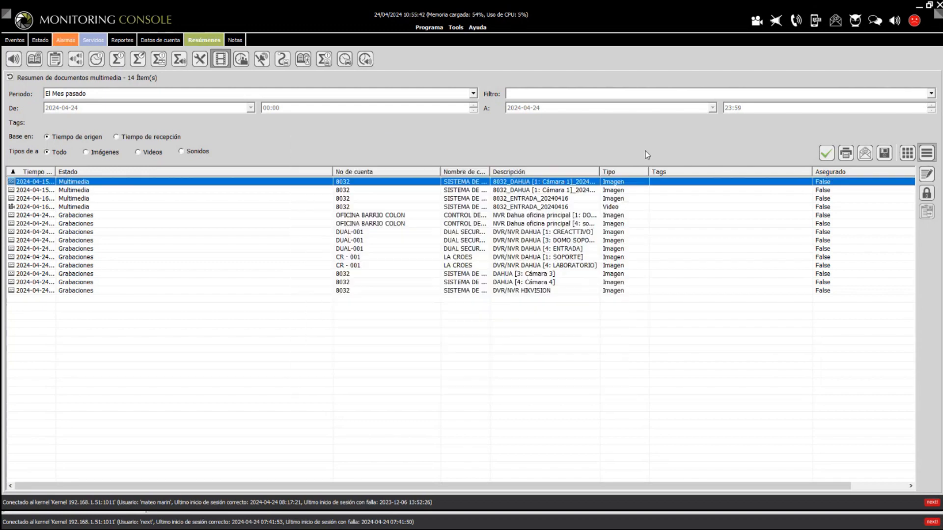
double_click(514, 198)
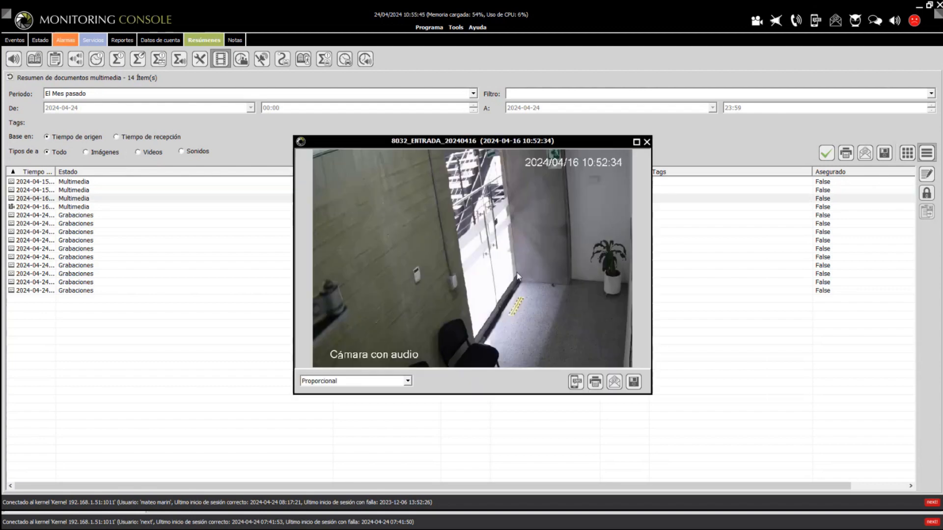
click(647, 142)
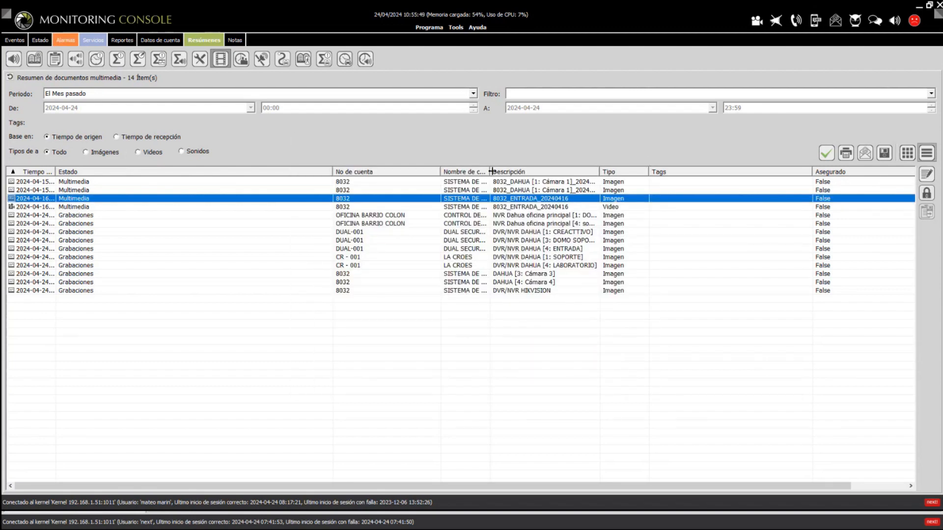
drag(491, 172, 563, 172)
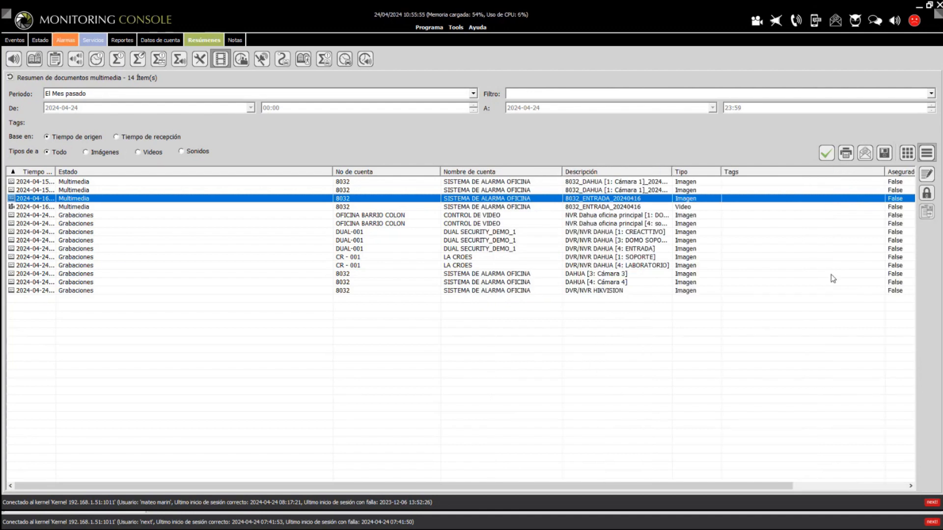
Generate the object position summary for the period Última semana, based on Tiempo de origen.
click(261, 60)
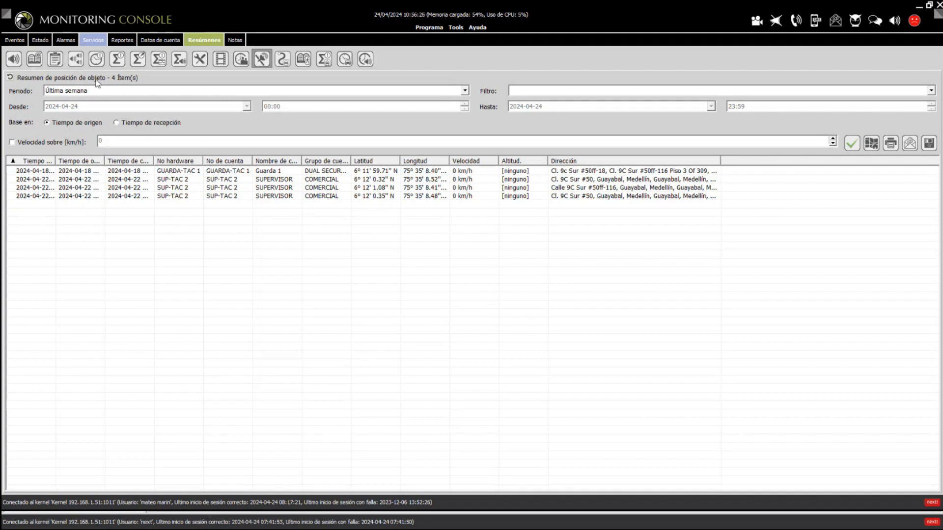
click(466, 91)
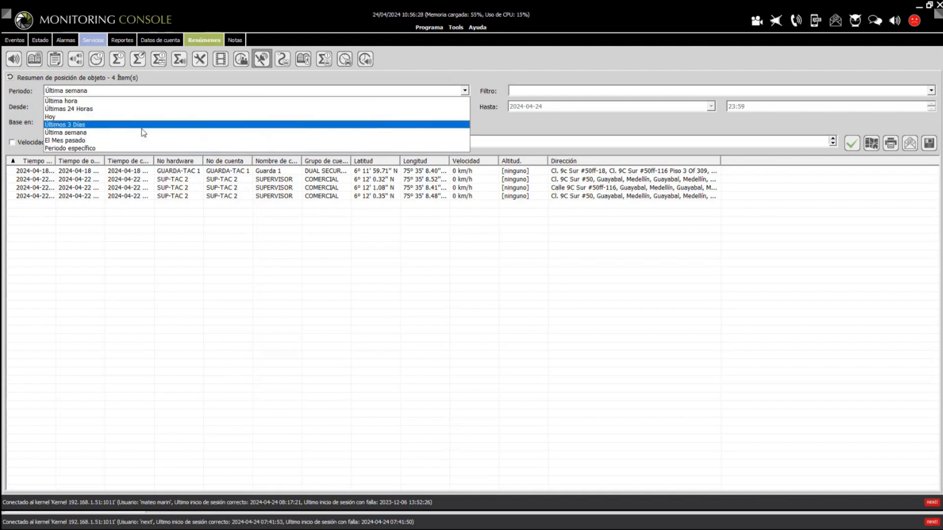
click(92, 133)
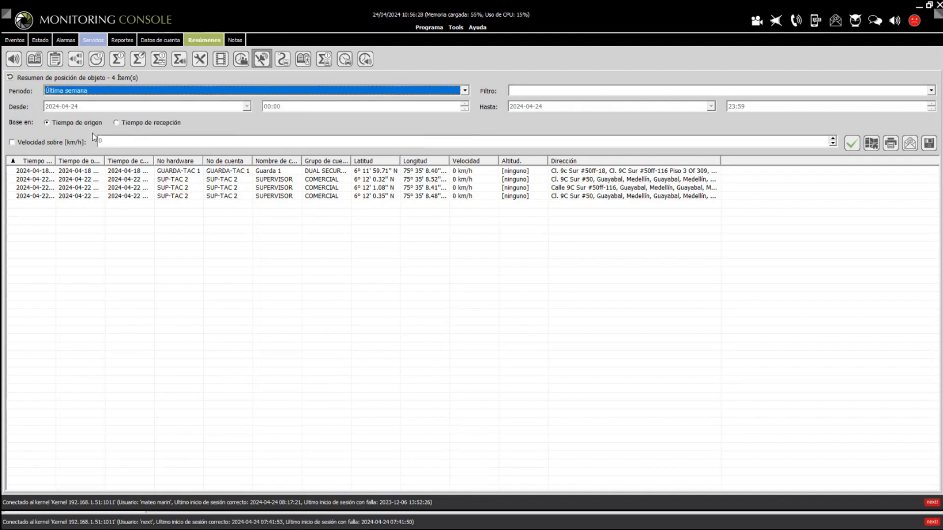
click(852, 144)
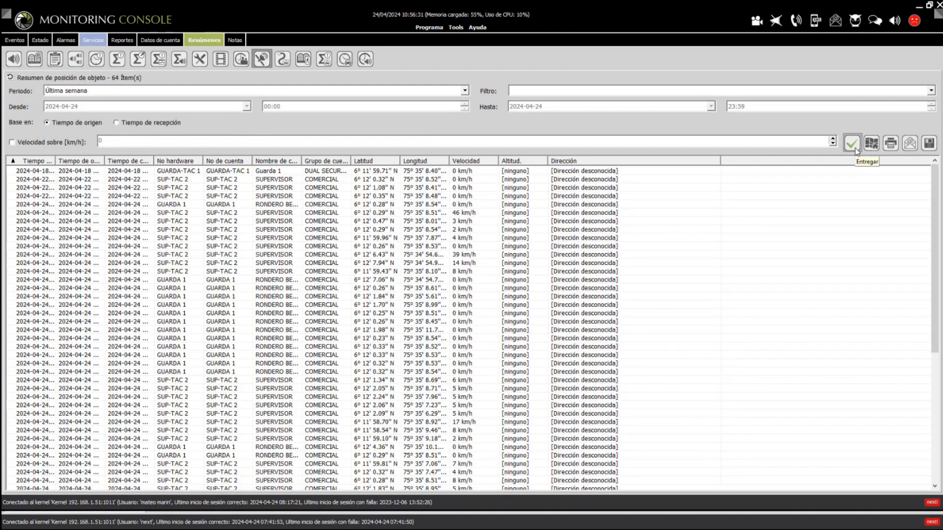
Widen the Longitud, Latitud, Grupo de cuenta and No hardware columns of the object position summary.
drag(450, 160, 516, 161)
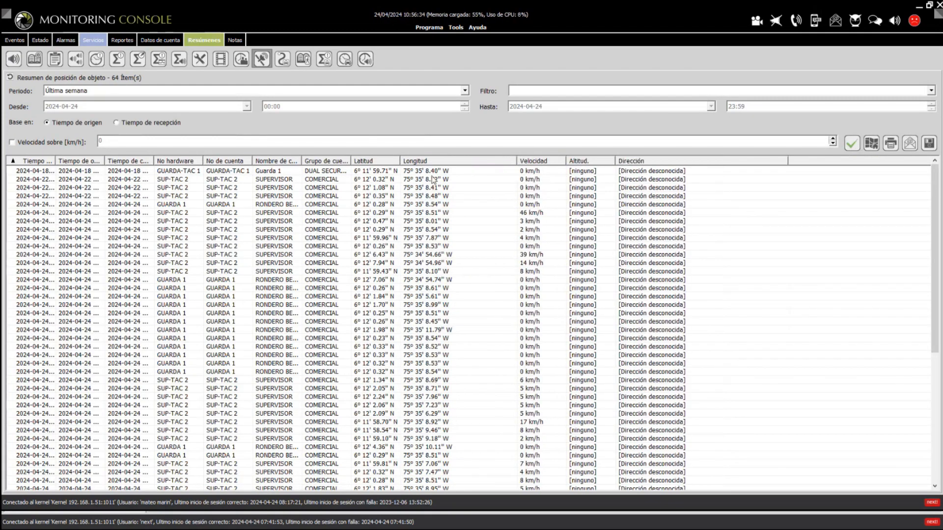
drag(401, 160, 475, 161)
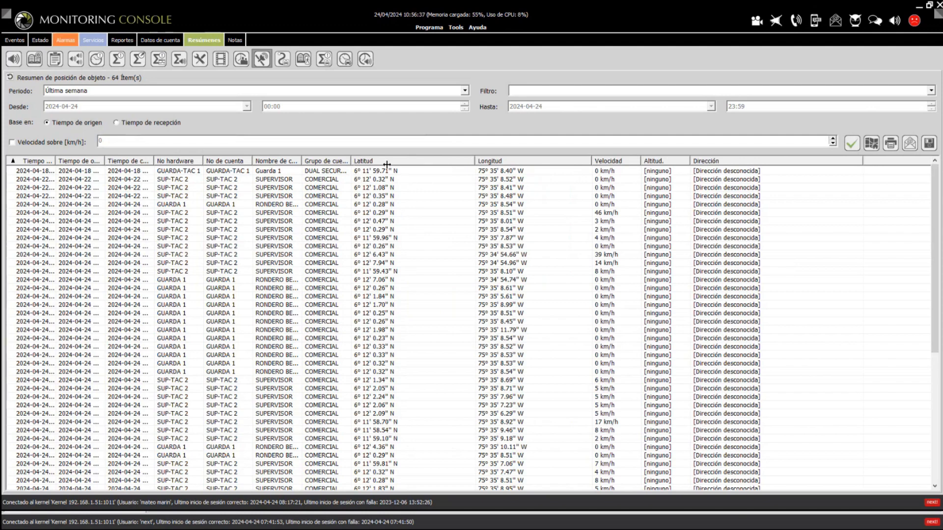
drag(351, 161, 397, 163)
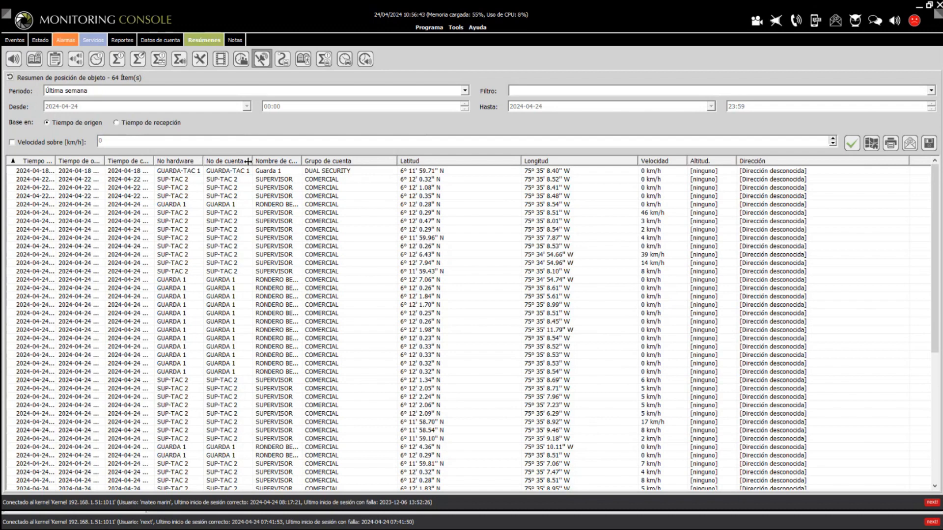
drag(248, 161, 248, 161)
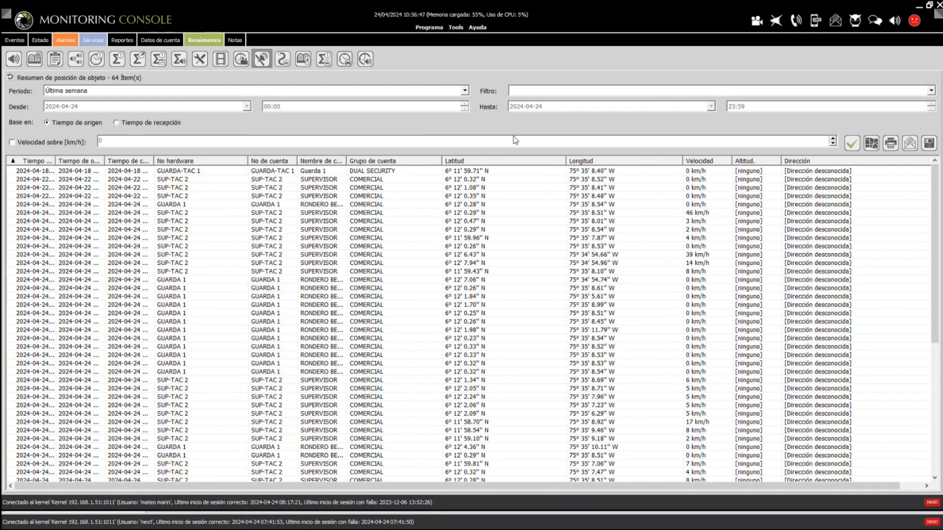
Filter the object positions by "tac", replace the filter with "guarda", and widen the No de cuenta column.
click(524, 90)
text(tac)
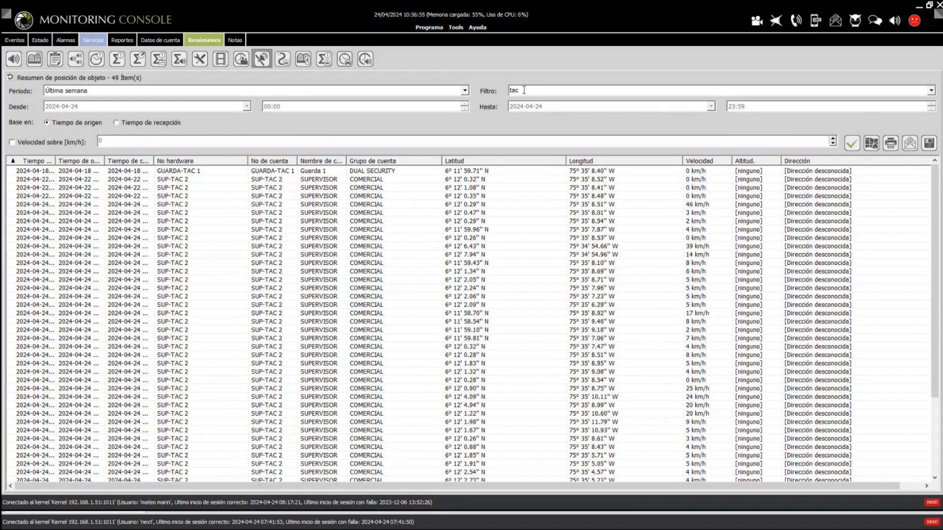
drag(521, 90, 506, 91)
text(guarda)
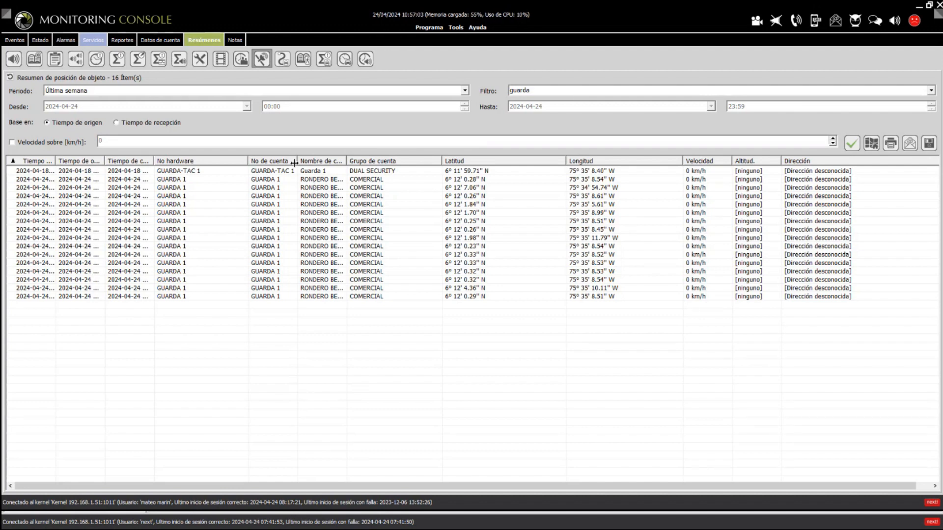
drag(297, 161, 323, 231)
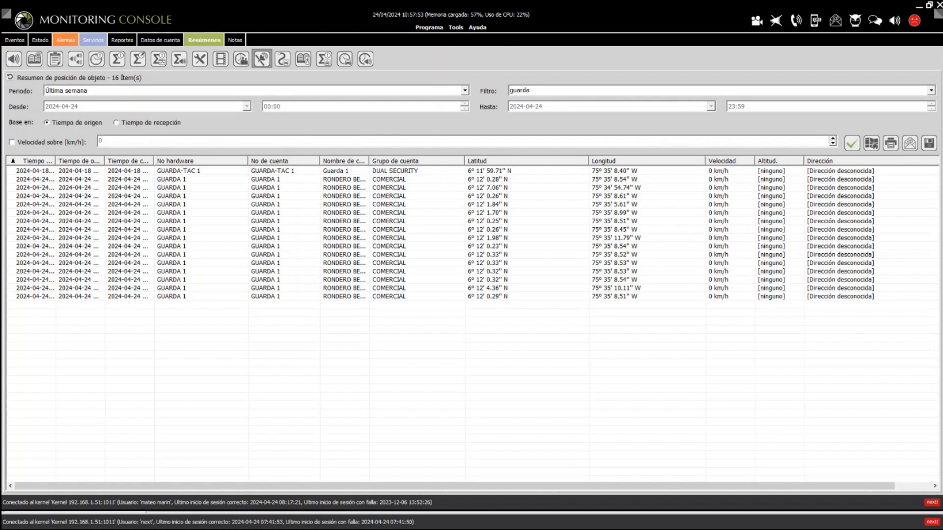
Switch to the Google Cloud console and refresh the enabled APIs to examine the Maps JavaScript API and Geocoding API usage.
key(alt+Tab)
drag(0, 187, 548, 81)
click(769, 77)
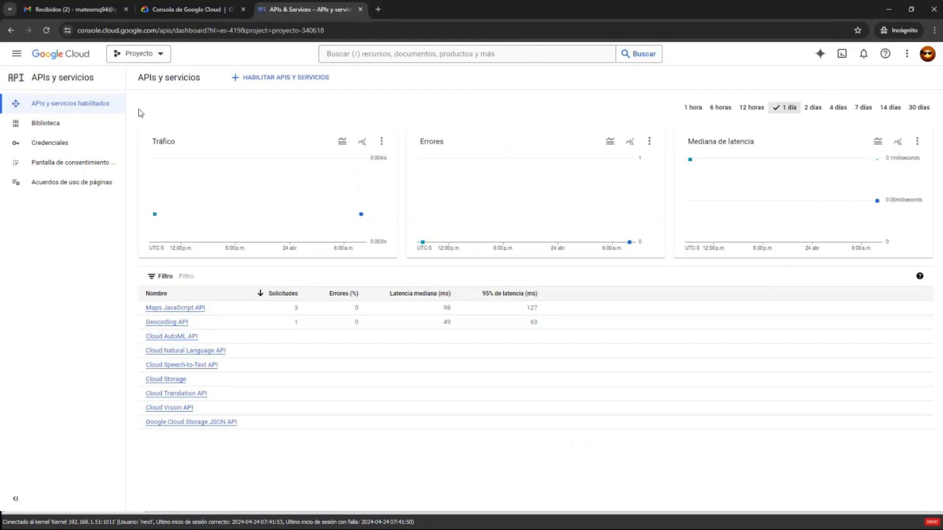
click(69, 109)
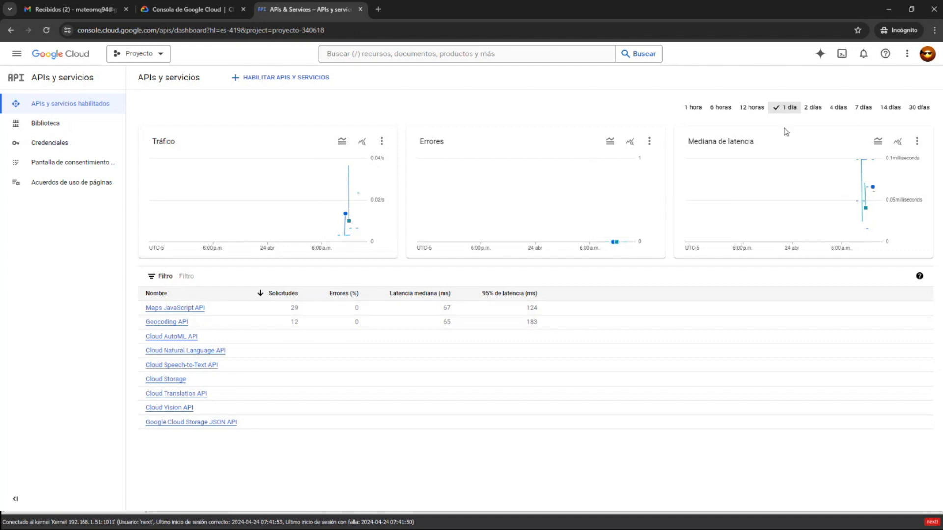
Return to Monitoring Console and resolve the street addresses in the Dirección column for the filtered object positions.
click(888, 10)
click(871, 143)
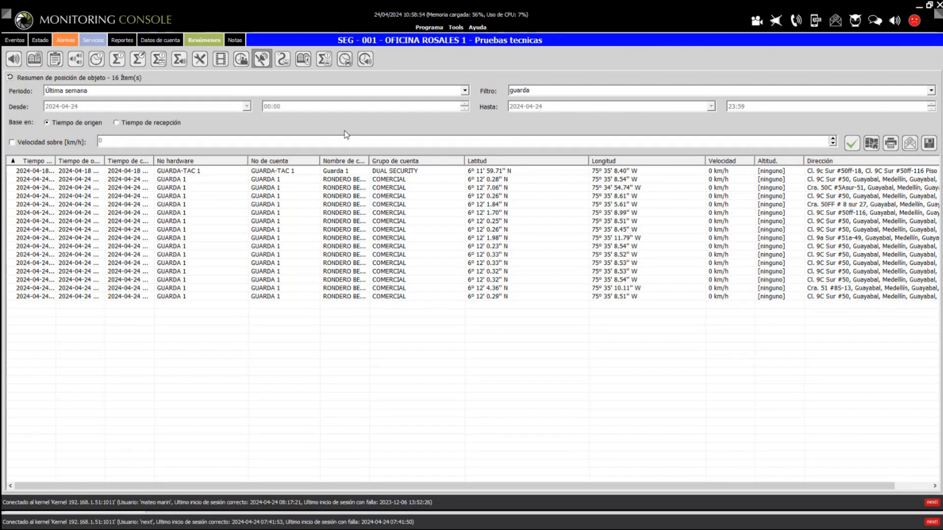
View the quantitative summary of response team interventions and attend the new Guarda 1 alarm for Incumplimiento de ronda.
click(325, 60)
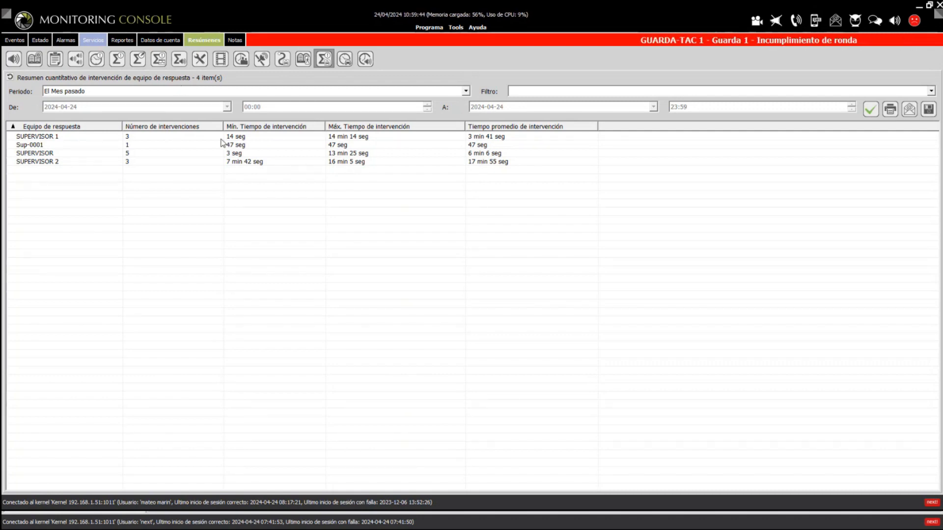
click(65, 42)
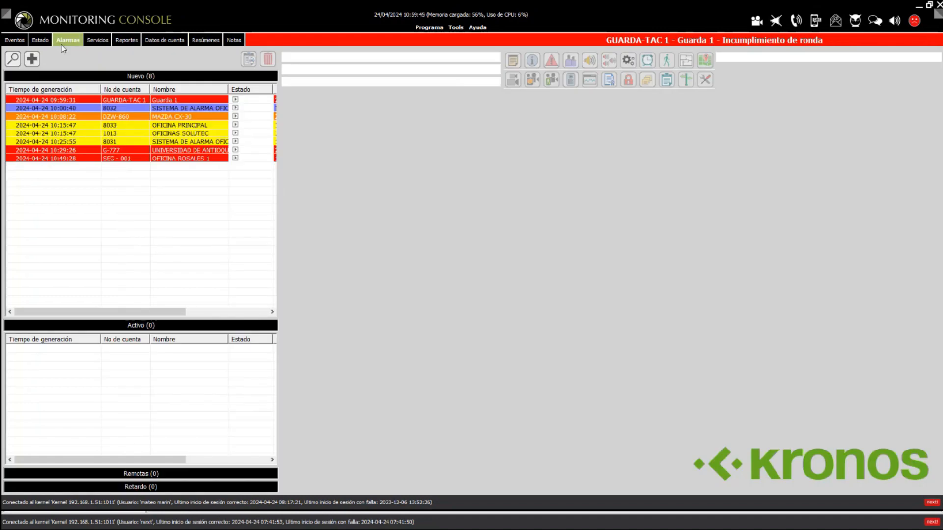
double_click(124, 101)
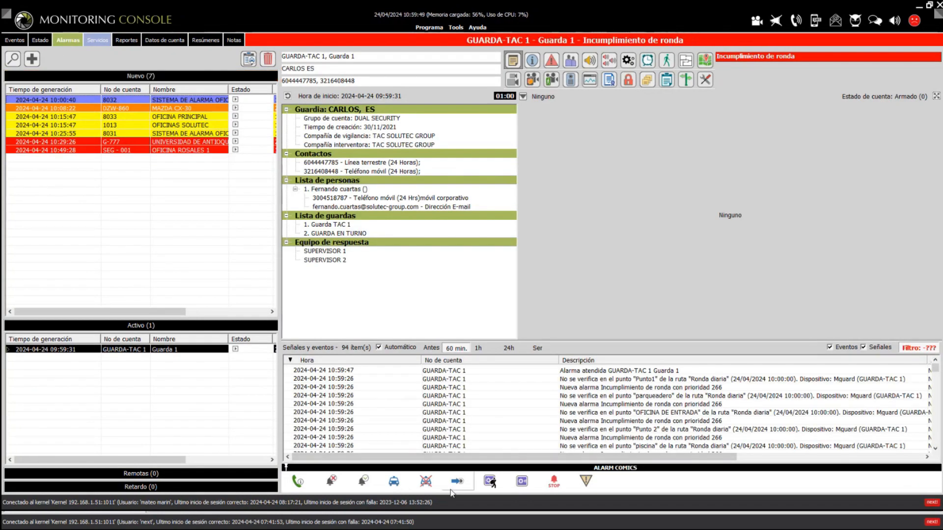
Record SUPERVISOR 1 as the response team sent to the Guarda 1 alarm and select the dispatch entry in its event log.
click(397, 484)
mouse_move(466, 458)
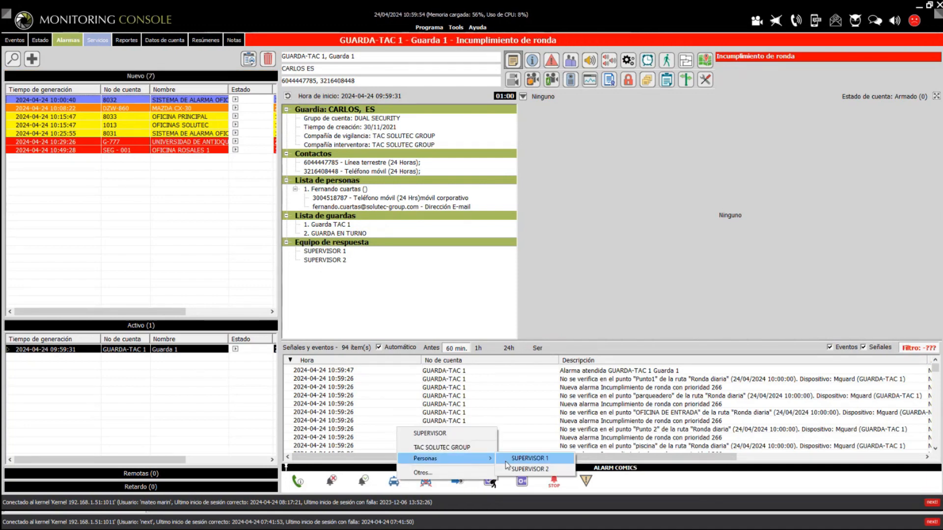
click(522, 459)
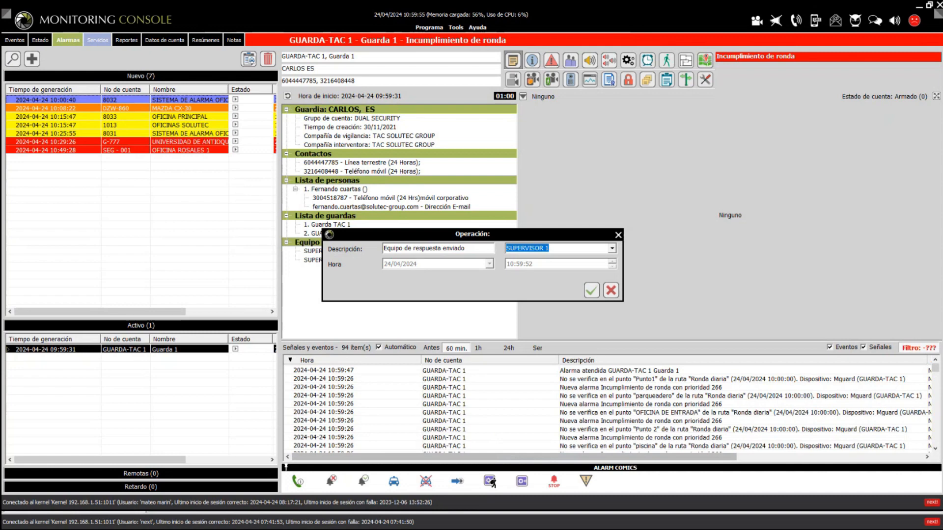
click(591, 290)
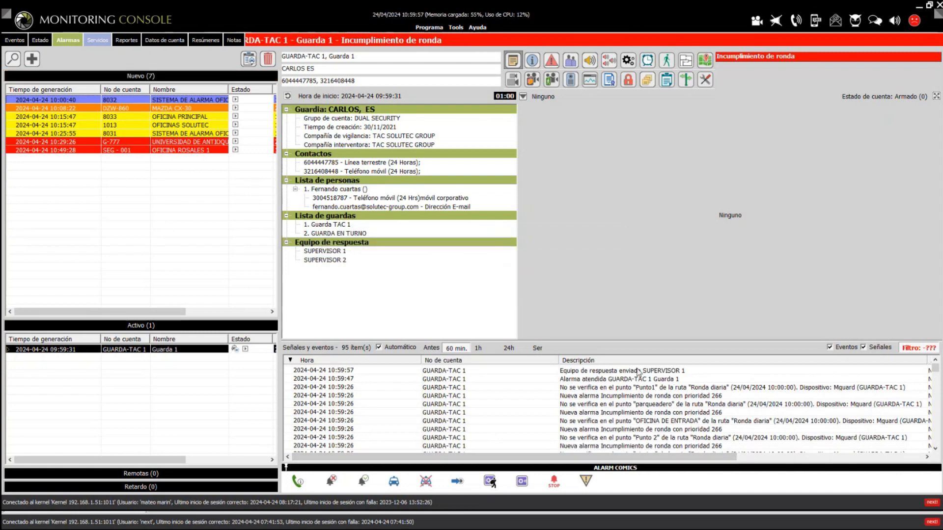
click(625, 372)
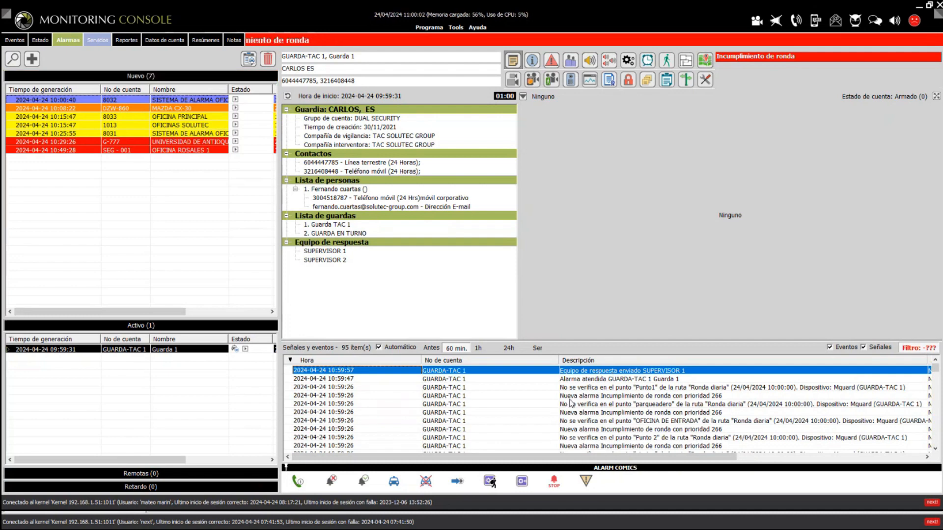
Record the arrival of SUPERVISOR 1 at the Guarda 1 alarm and check the dispatch and arrival report entries in the log.
click(449, 489)
mouse_move(488, 466)
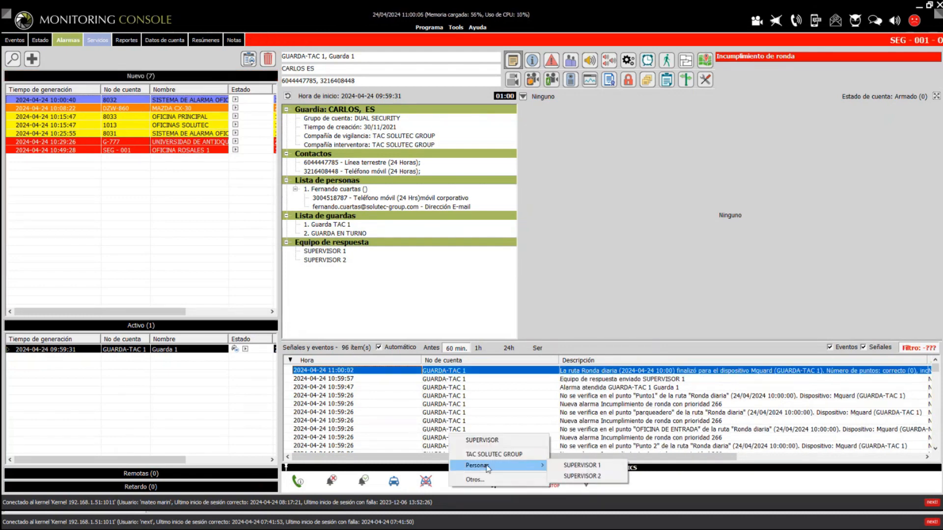
click(570, 469)
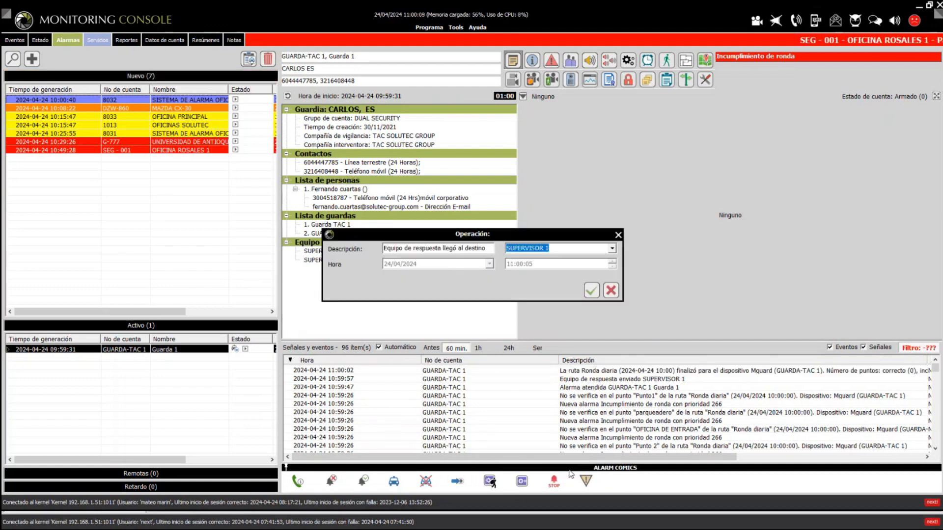
click(591, 290)
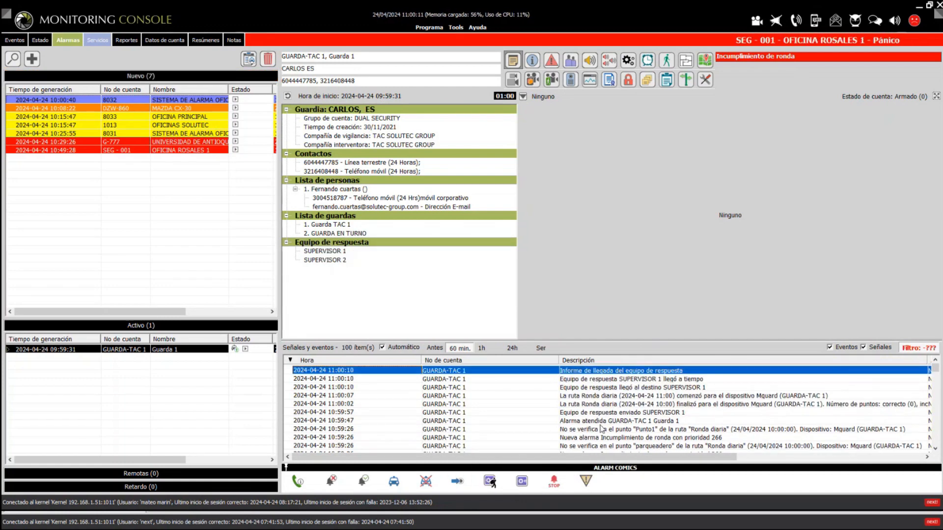
click(578, 414)
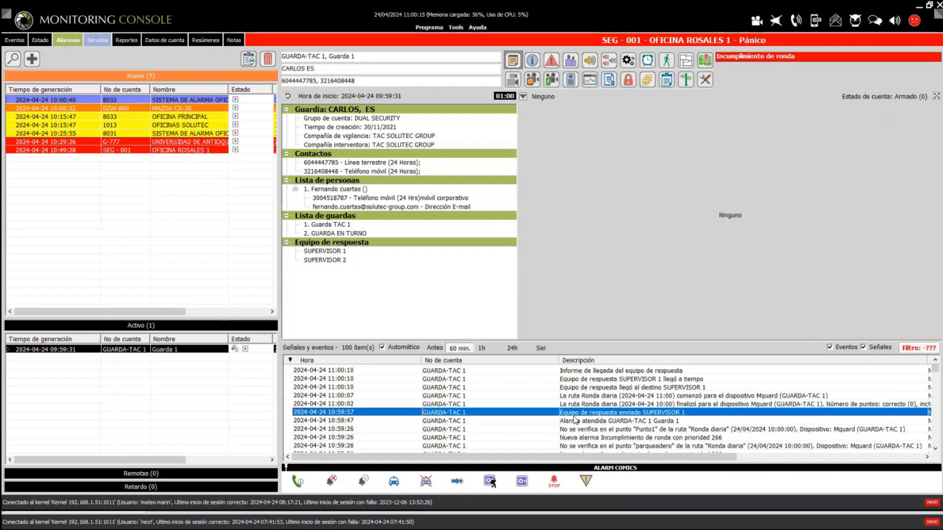
click(582, 373)
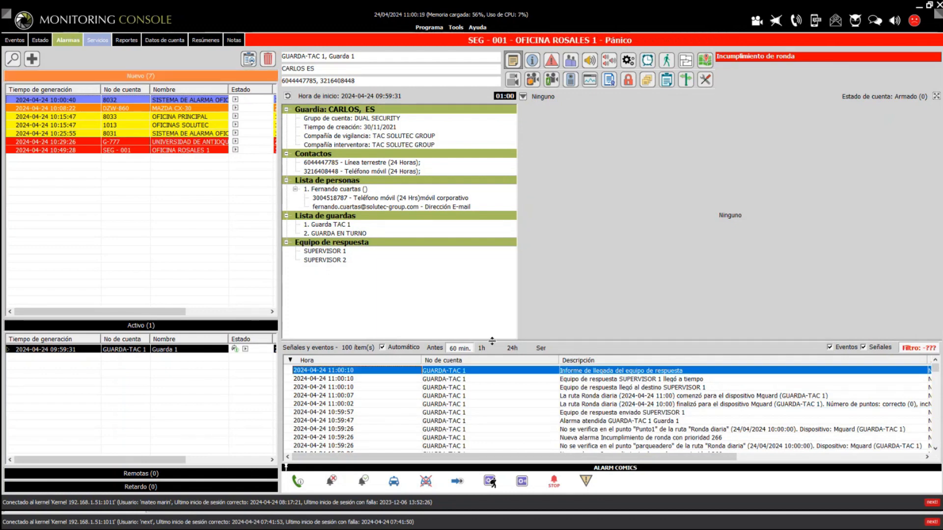
Regenerate the quantitative response team intervention summary for El Mes pasado and select the SUPERVISOR 1 row.
click(202, 39)
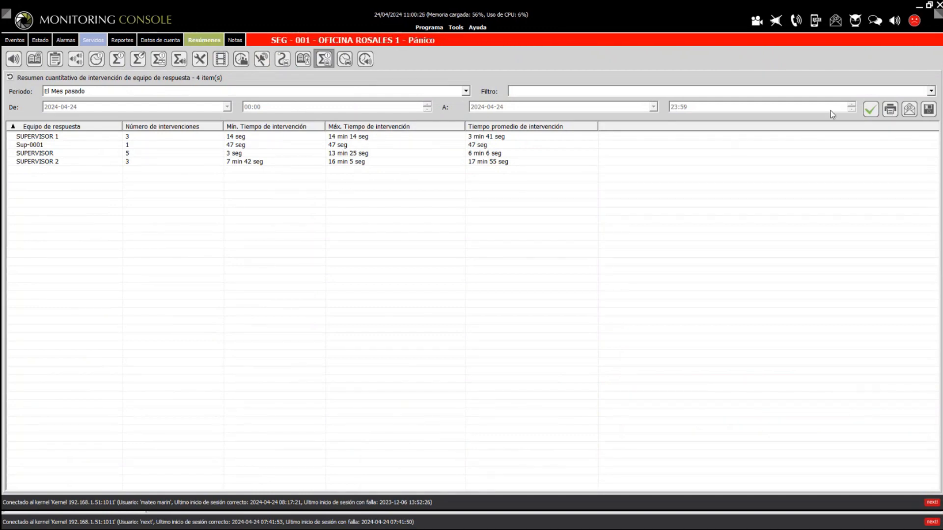
click(873, 110)
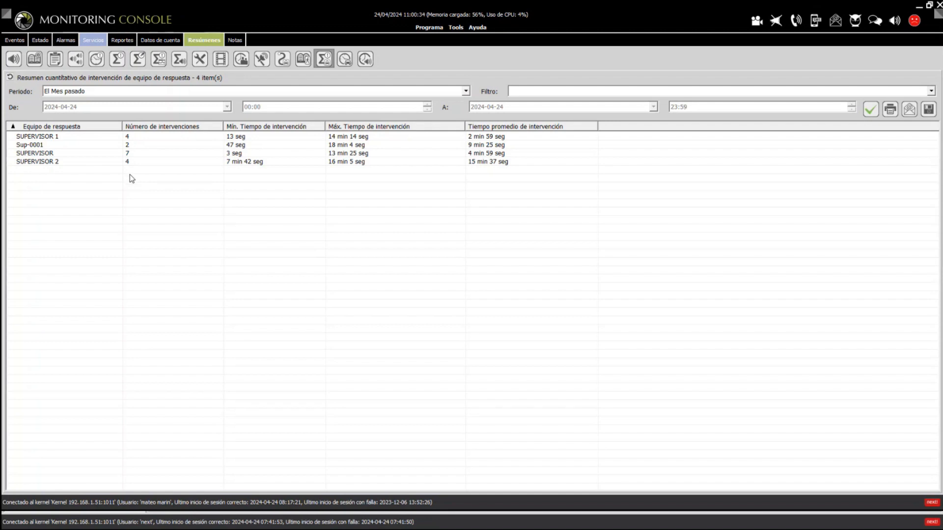
click(129, 138)
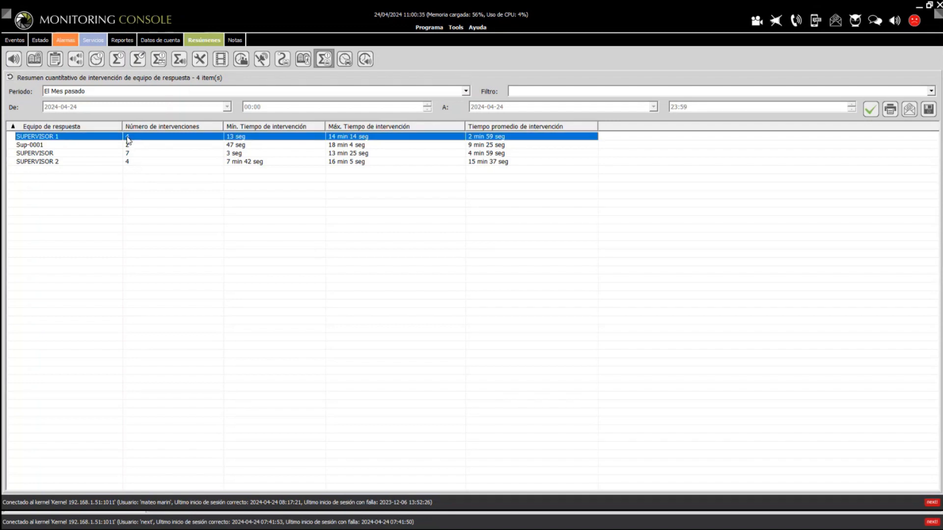
Go through the Sup-0001, SUPERVISOR and SUPERVISOR 2 rows of the quantitative response team intervention summary.
click(129, 147)
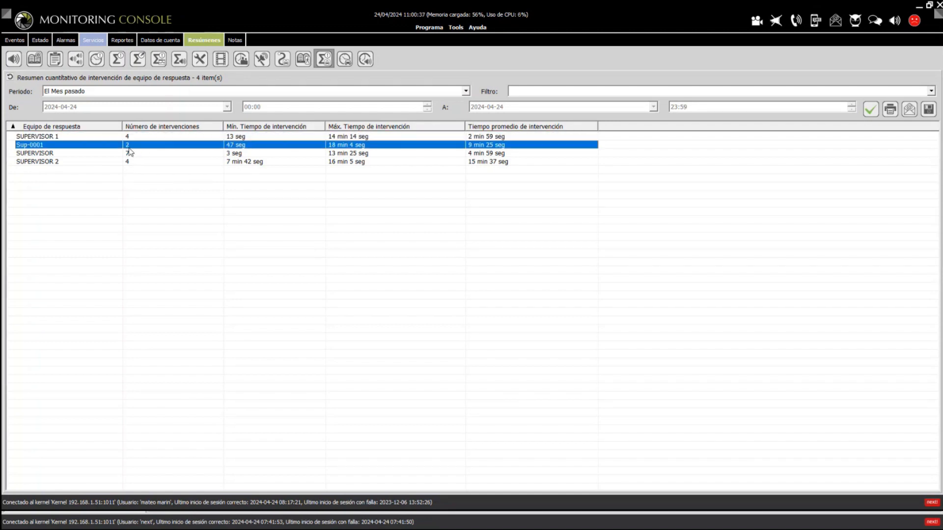
click(129, 154)
click(126, 162)
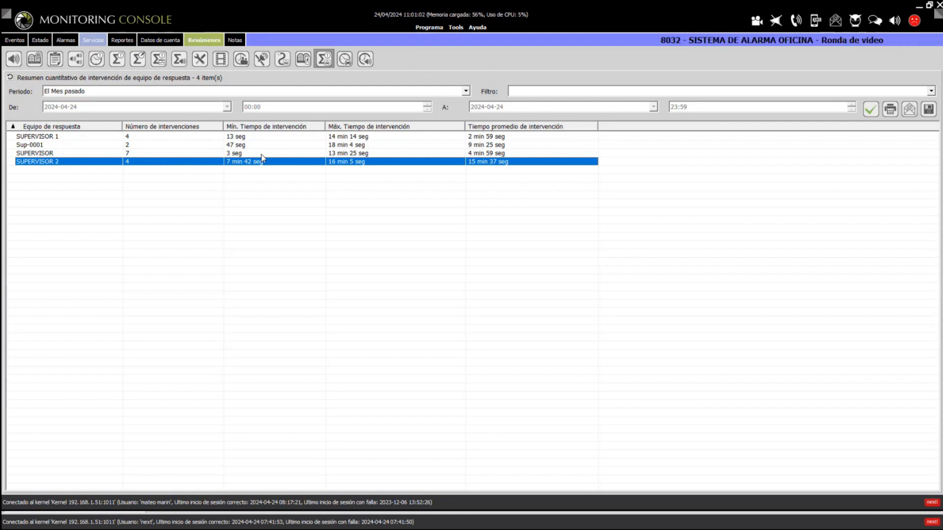
Open the response team arrival summary and widen its Tiempo de envío column to show the full dispatch times.
click(345, 60)
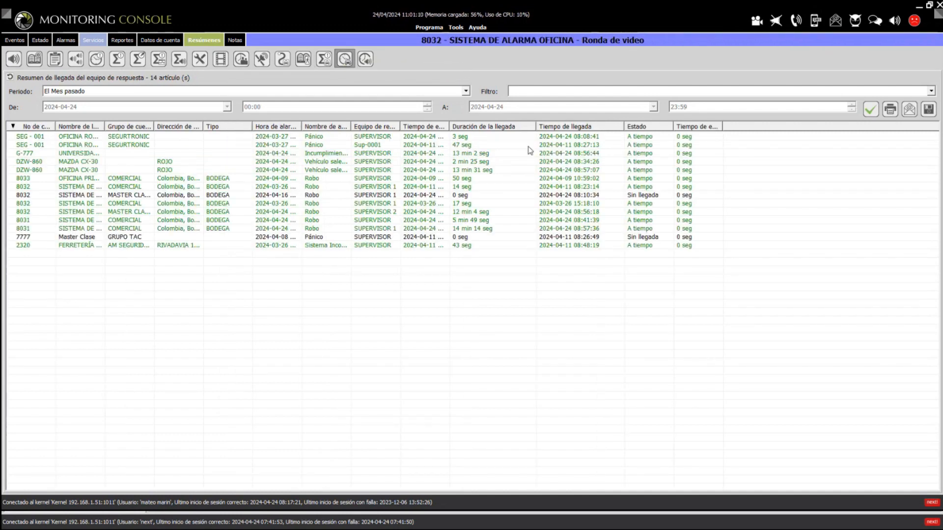
drag(450, 127, 501, 127)
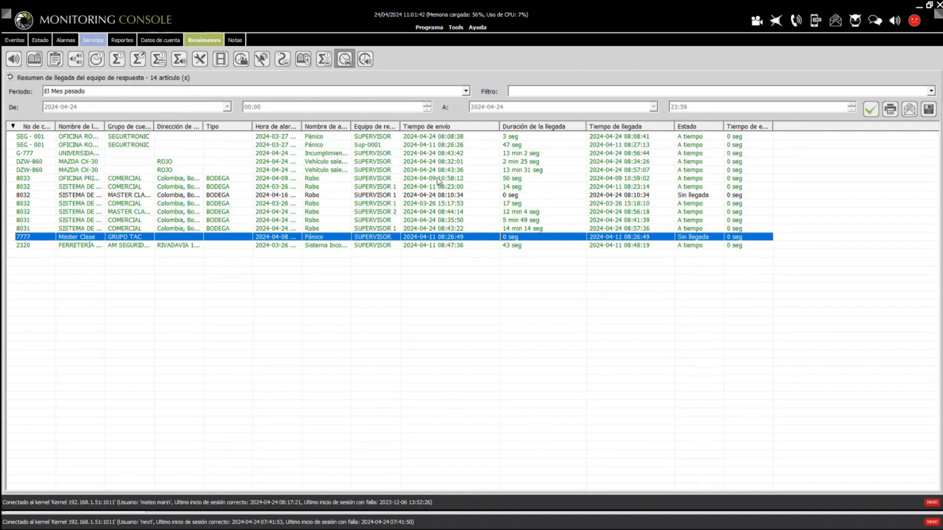
Preview the Equipo de respuesta enviado record for SUPERVISOR 1 on the Guarda 1 alarm and close it without recording.
click(67, 41)
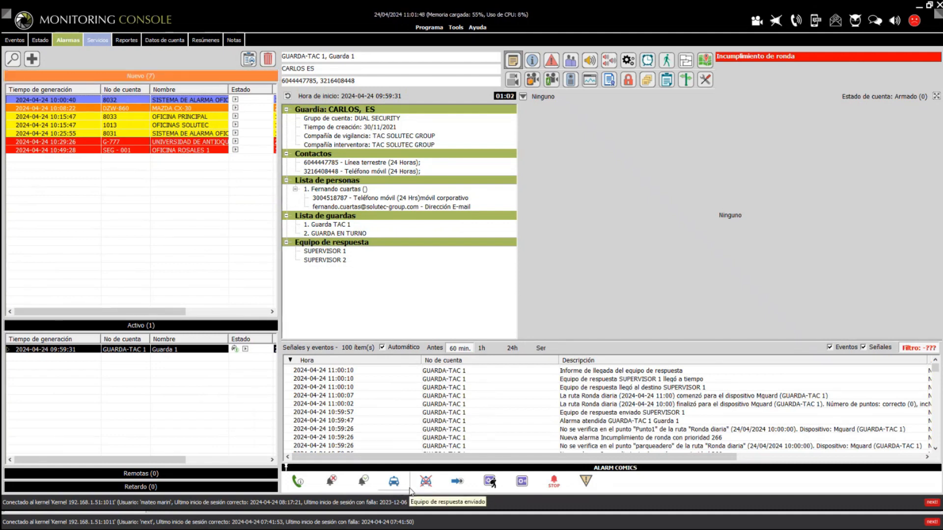
click(395, 484)
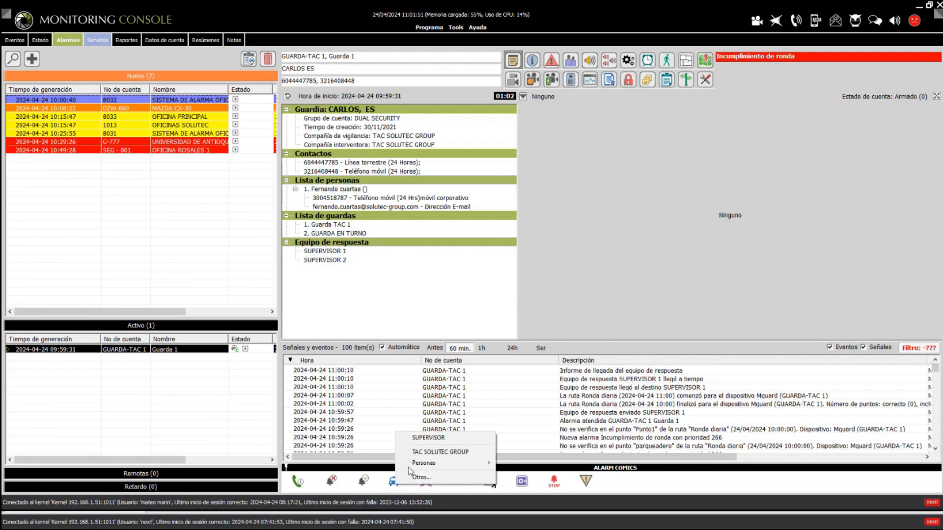
mouse_move(432, 463)
click(528, 463)
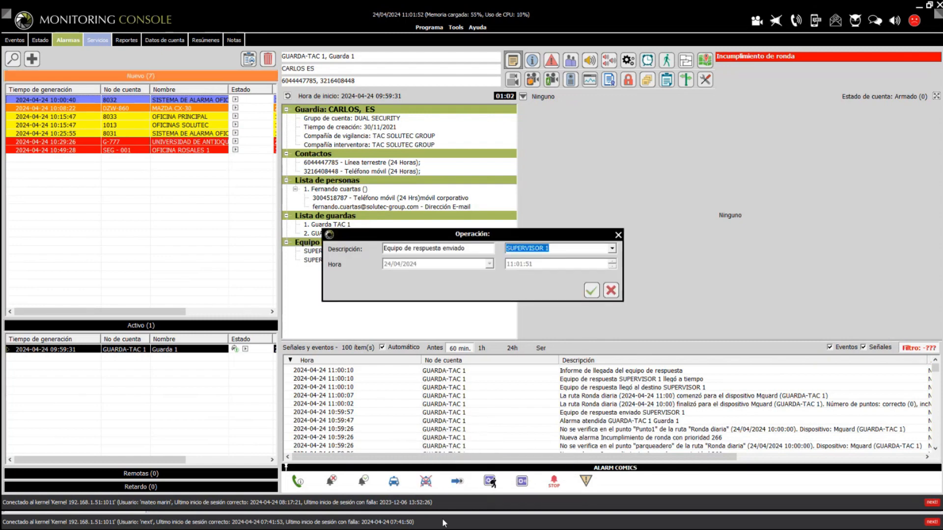
click(609, 290)
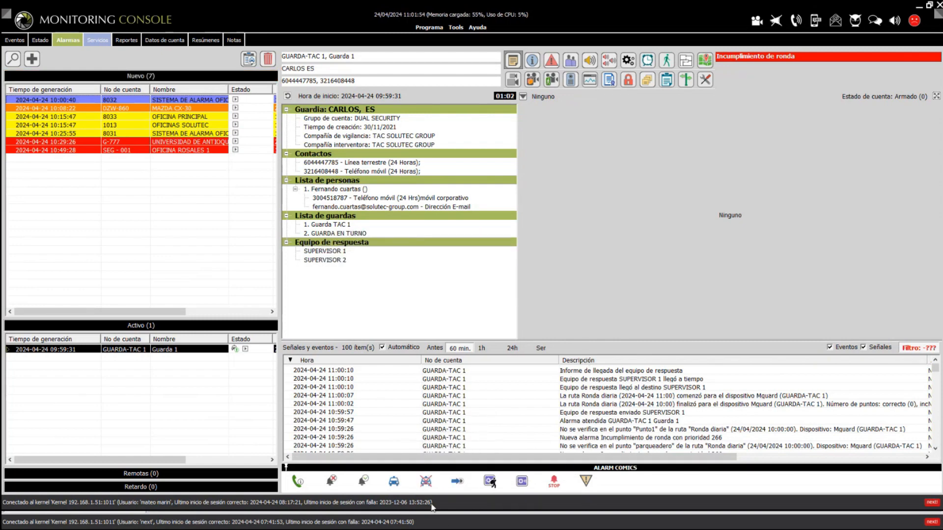
Look over the teams offered for arrival and dispatch on the Guarda 1 alarm and return to the arrival summary.
click(459, 482)
mouse_move(504, 465)
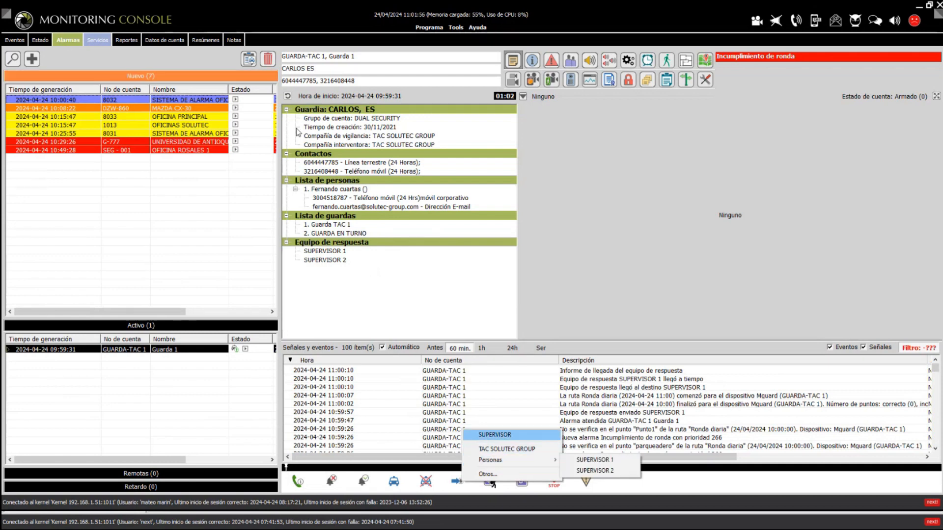
click(401, 486)
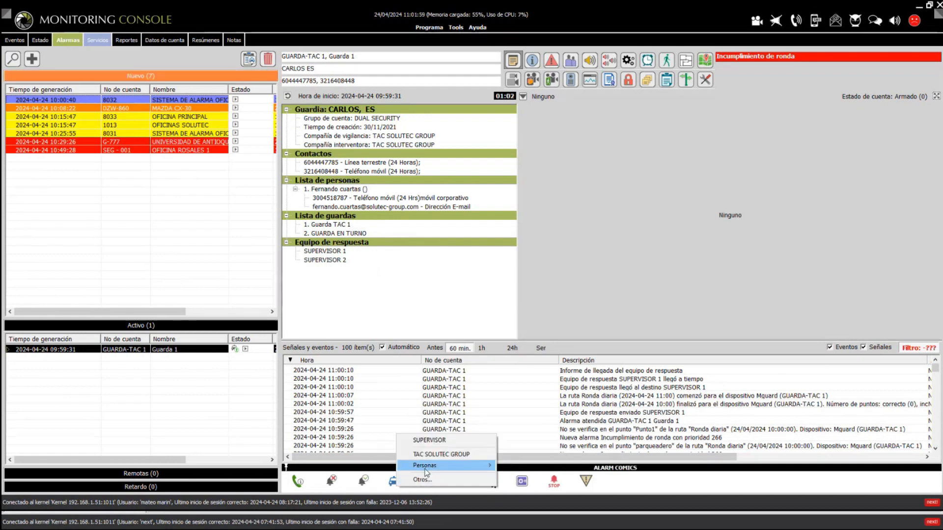
mouse_move(425, 465)
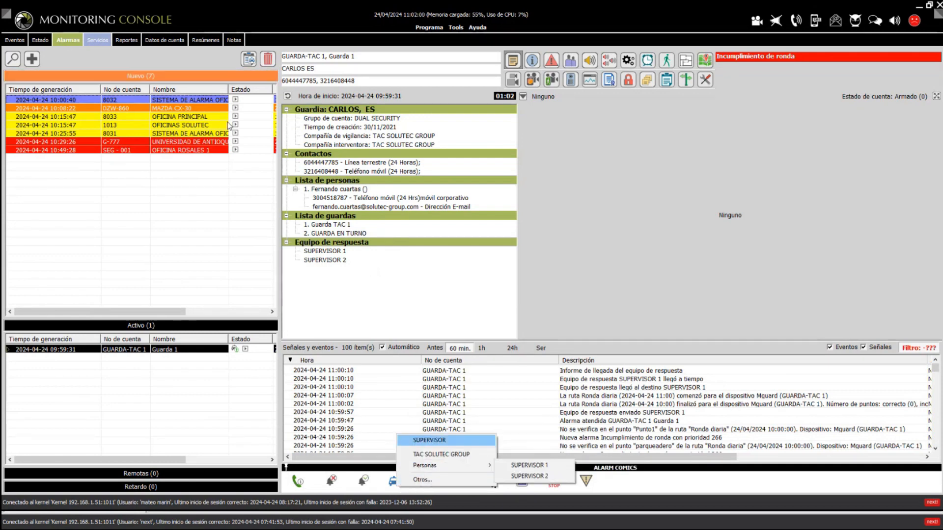
click(205, 41)
click(205, 41)
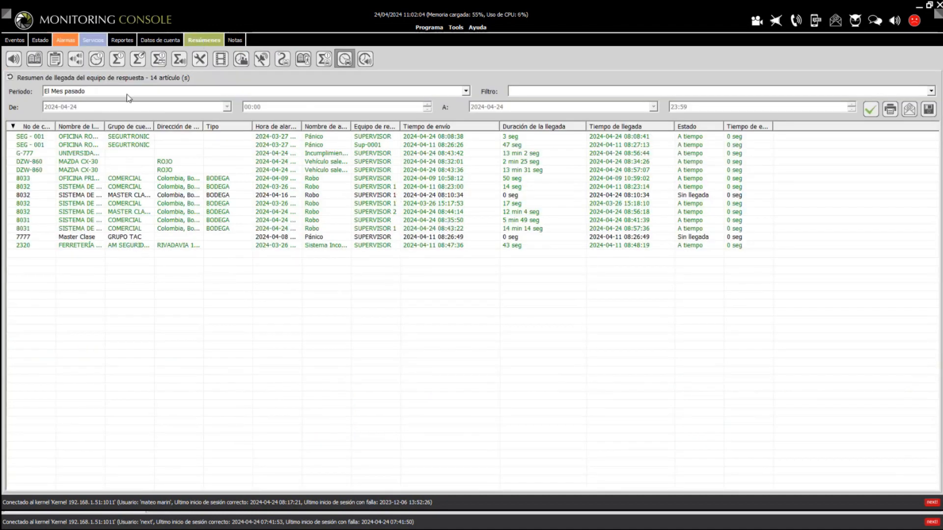
Check the list of available response teams from the alarms view and widen the arrival summary's Duración de la llegada column.
click(68, 42)
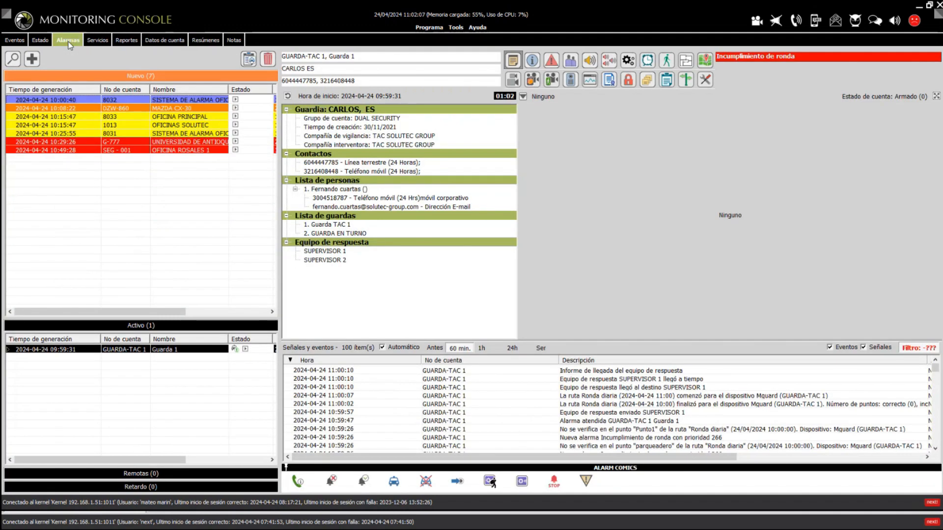
click(249, 59)
click(463, 229)
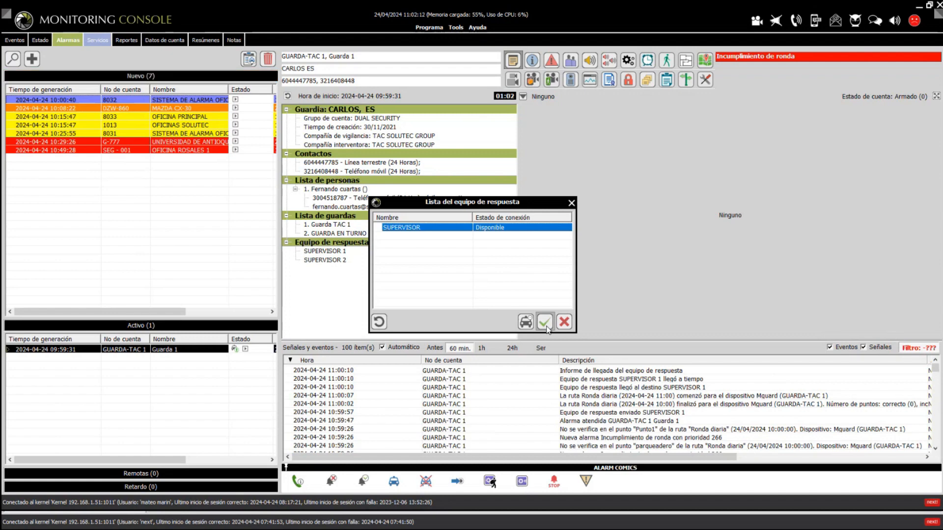
click(571, 203)
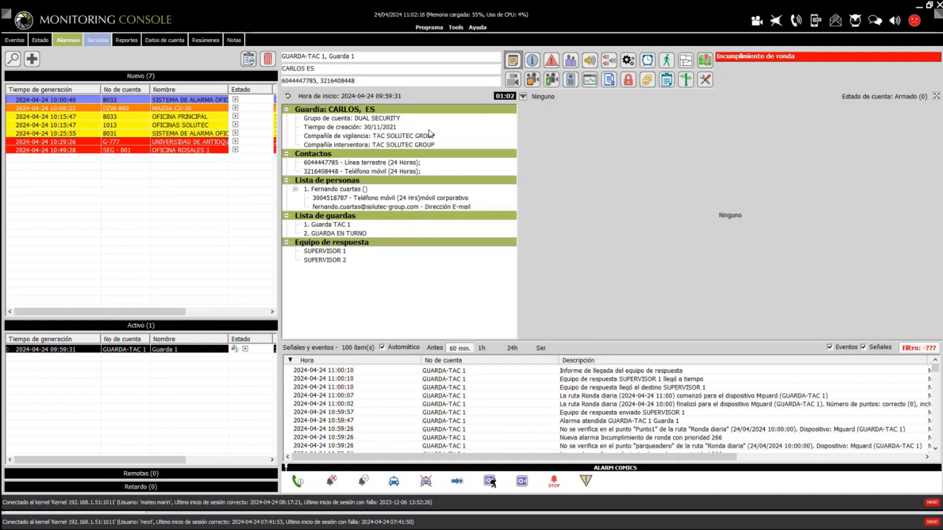
click(206, 43)
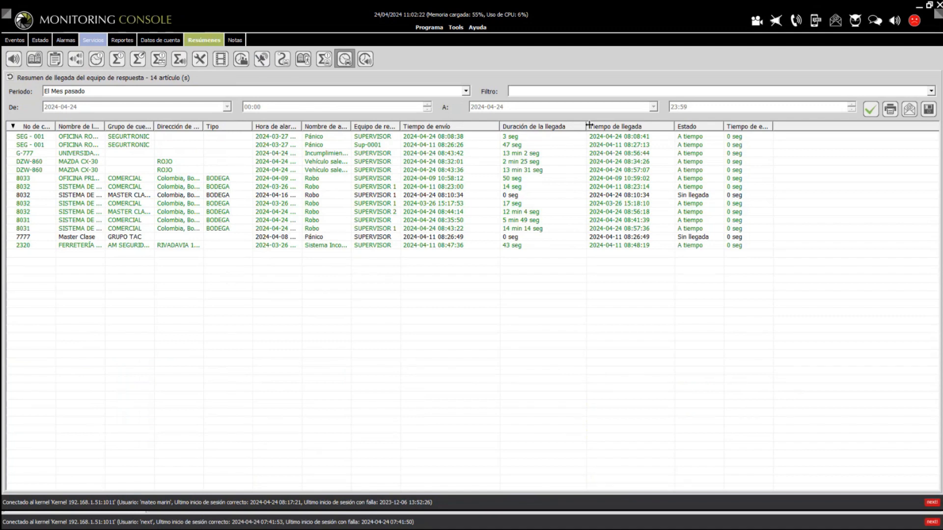
drag(587, 129, 606, 130)
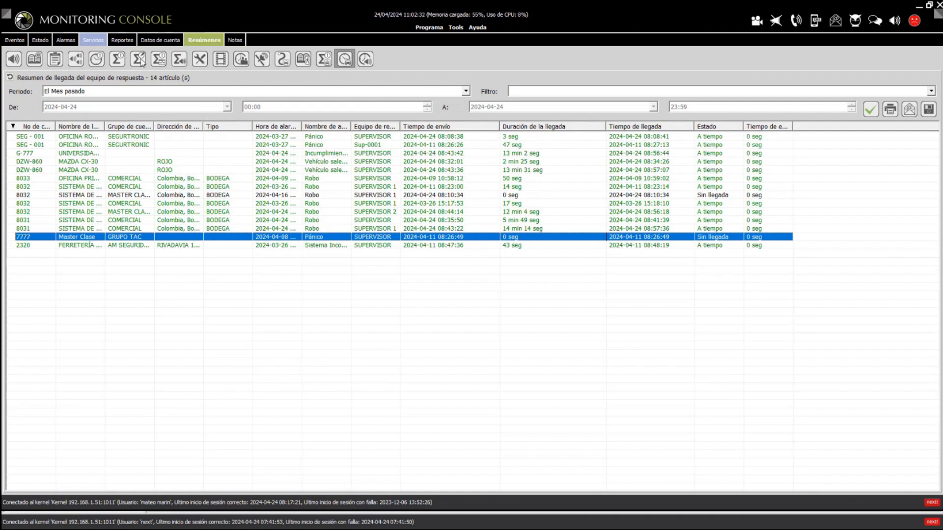
Preview the Equipo de respuesta llegó al destino record for SUPERVISOR 1 on the Guarda 1 alarm, cancel it and return to the summary.
click(66, 42)
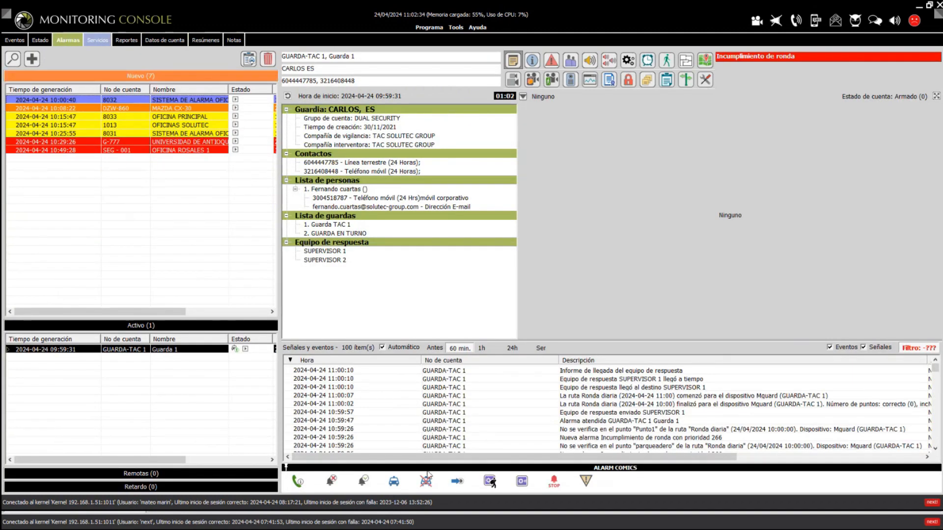
click(465, 484)
mouse_move(520, 458)
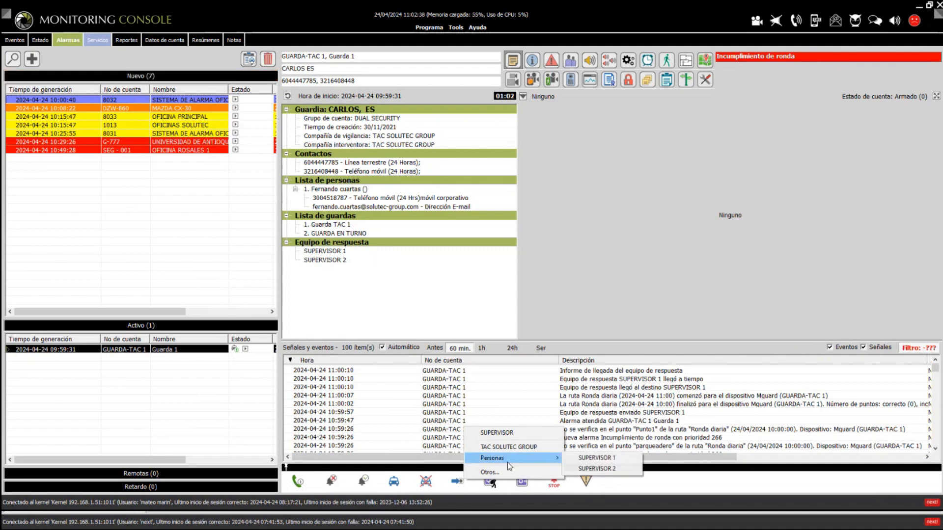
click(584, 459)
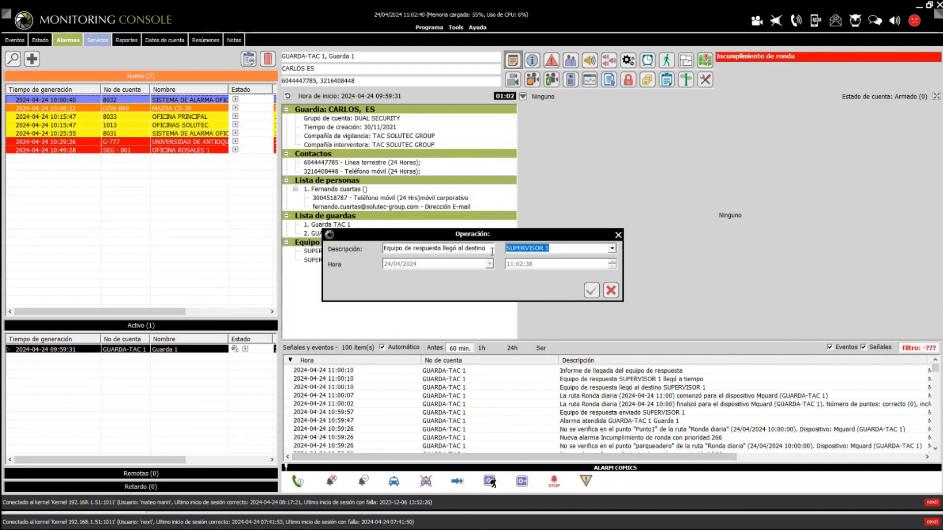
click(618, 235)
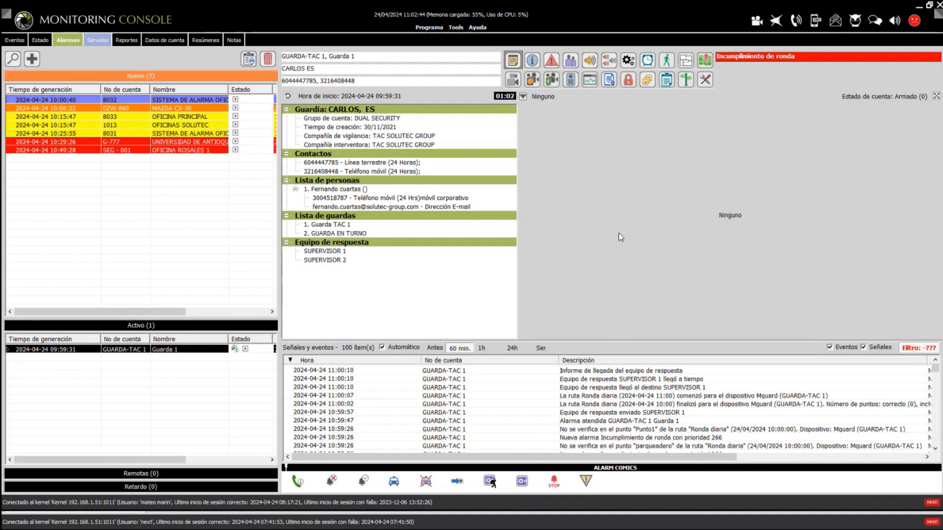
click(202, 41)
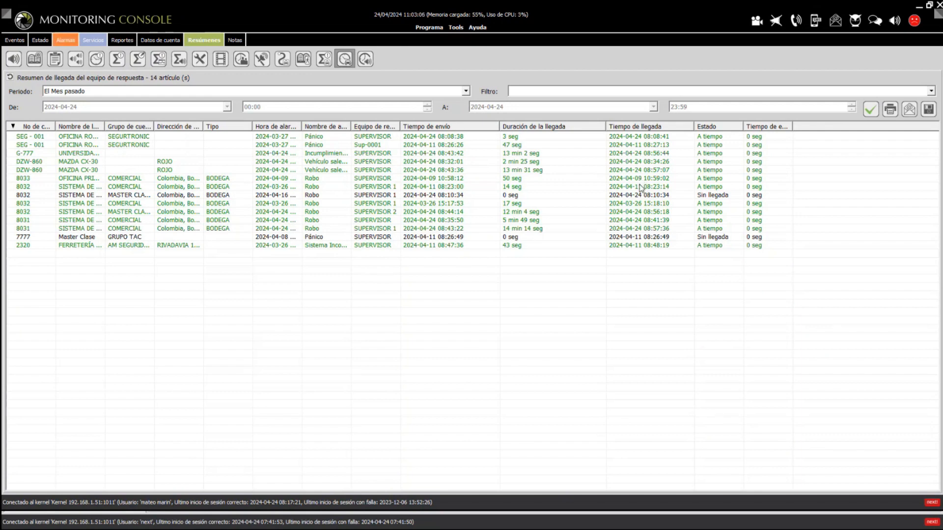
Select SUPERVISOR 1's Robo entry marked Sin llegada in the arrival summary and widen the Tiempo de espera column.
click(594, 195)
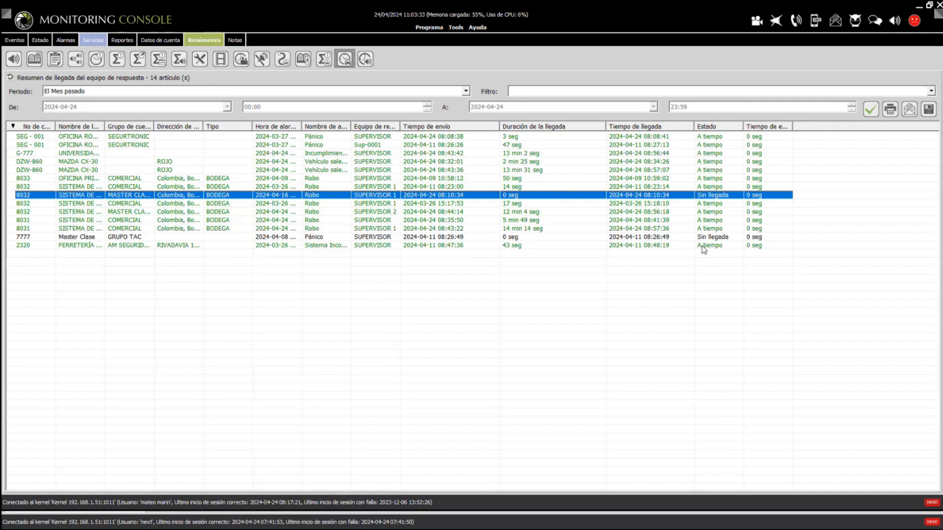
drag(792, 127, 856, 126)
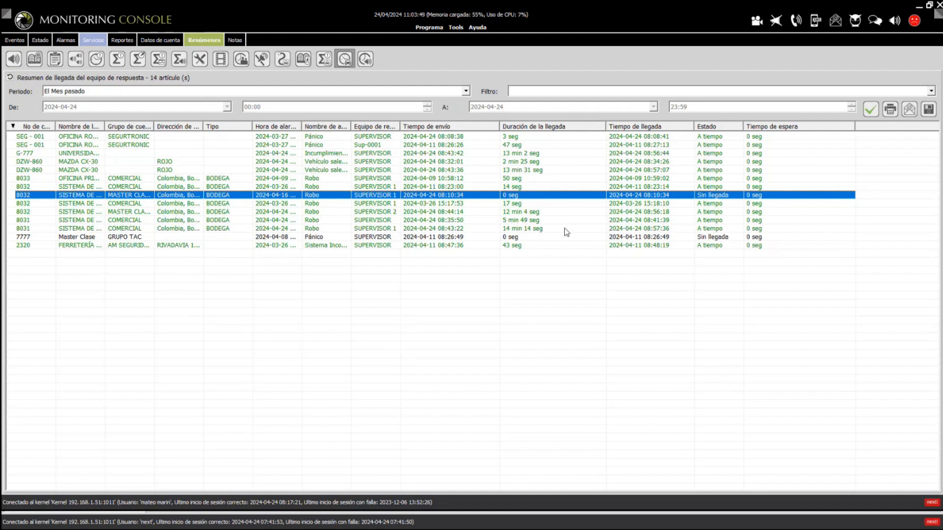
Switch to DataEdit Console, review the SOLUTEC Group account's general data, account service and response teams, and return to Monitoring Console.
click(191, 521)
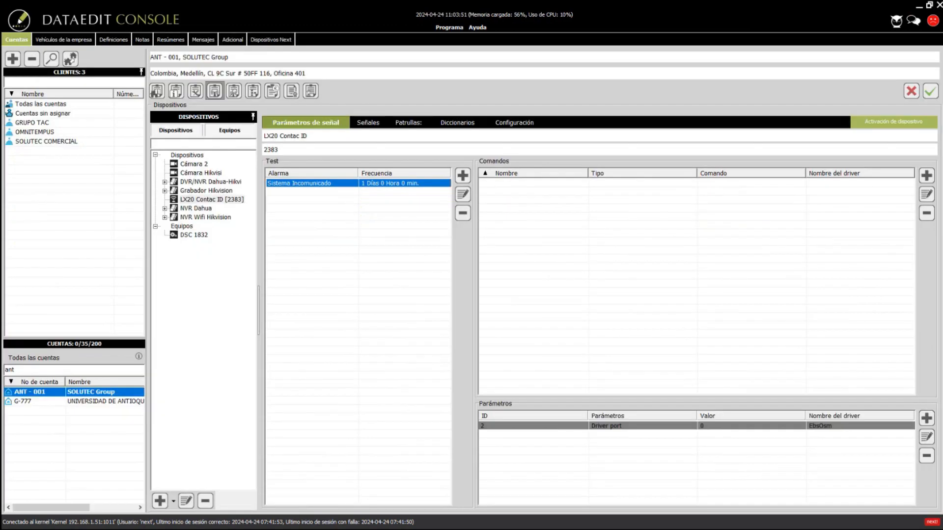
click(156, 91)
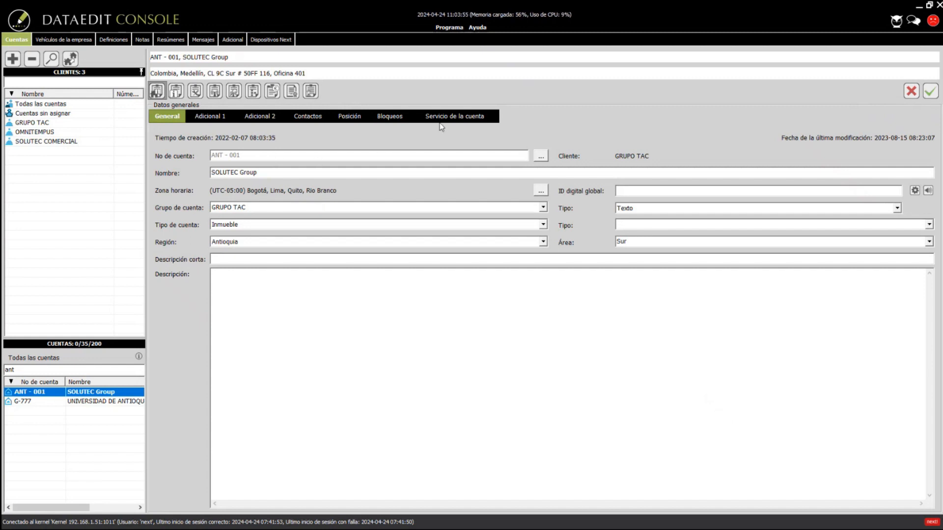
click(446, 118)
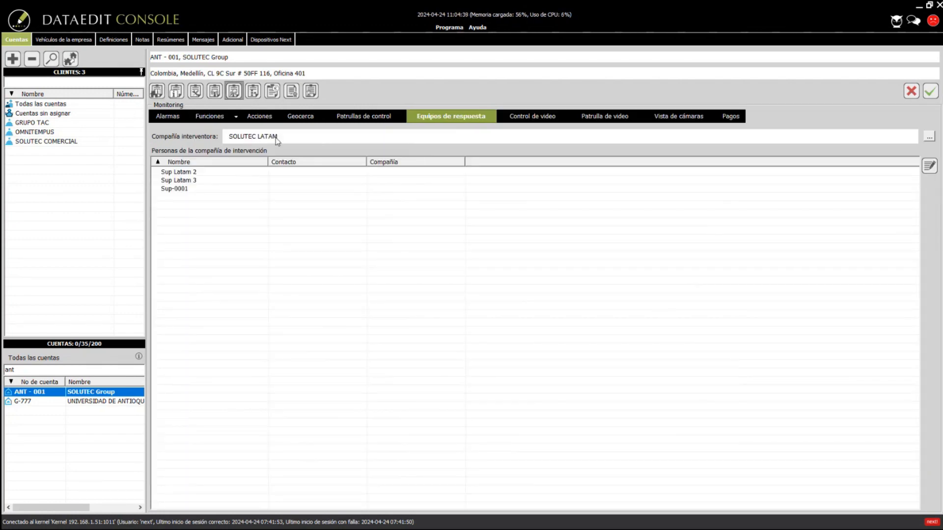
click(156, 95)
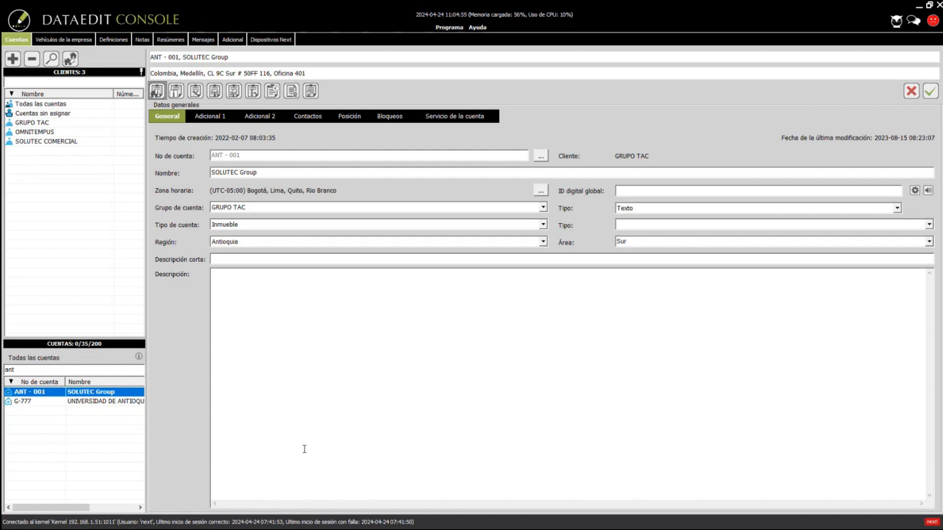
click(918, 6)
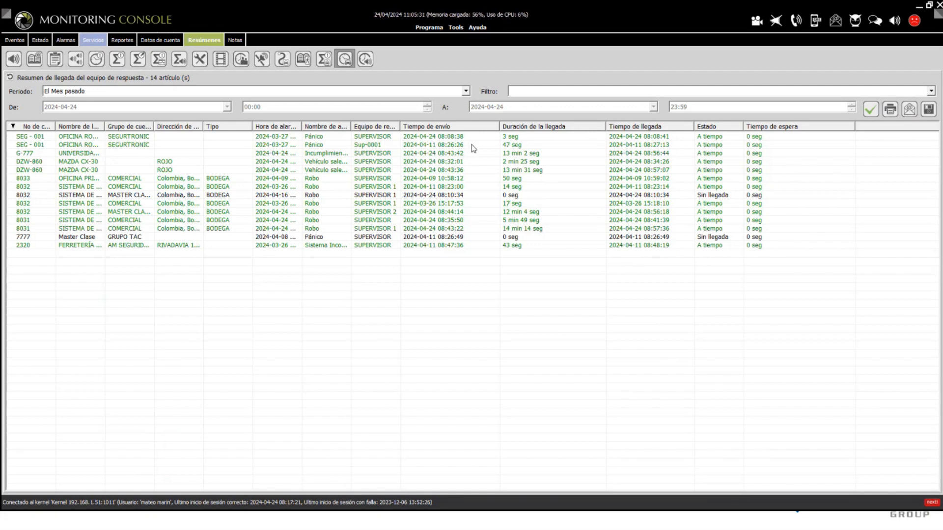
View the alarm attention summary for El Mes pasado and attend the new Pánico alarm of OFICINA ROSALES 1.
click(368, 60)
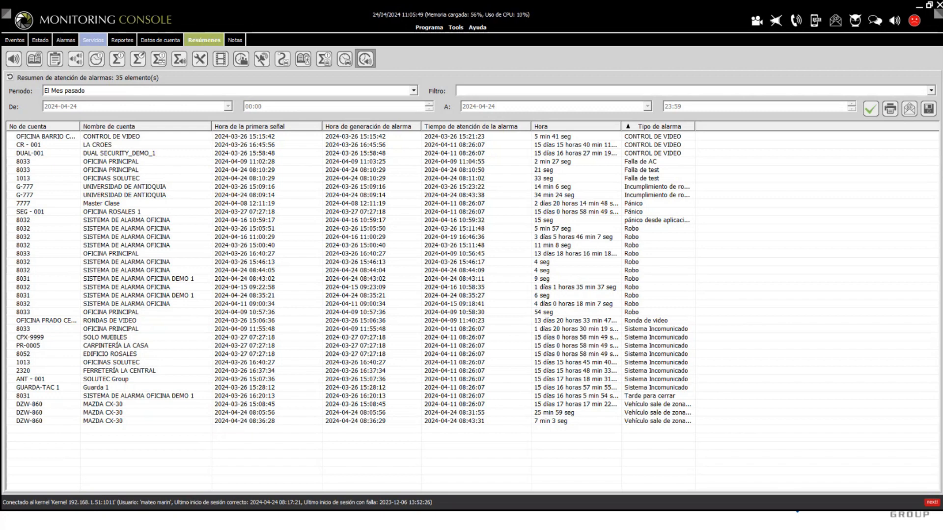
click(65, 40)
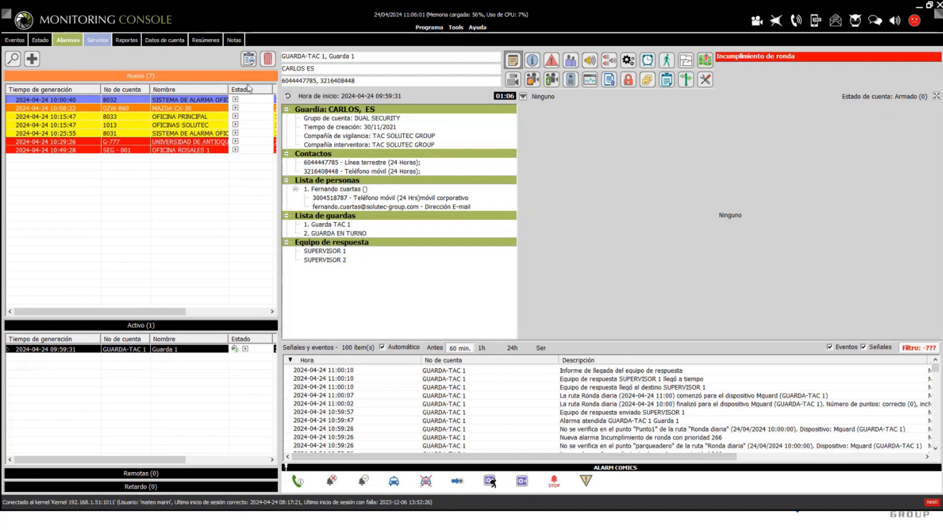
double_click(150, 150)
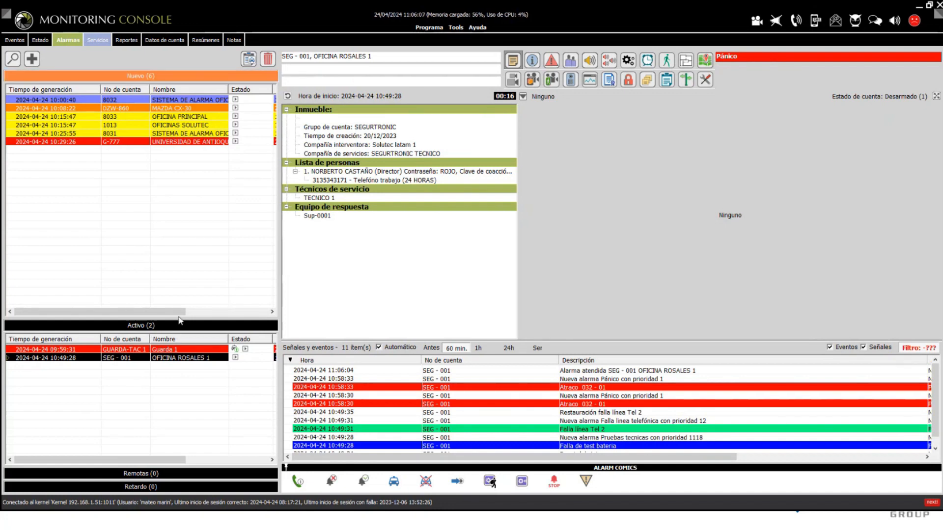
Sort the alarm attention summary by Tipo de alarma and examine the attention times of the SISTEMA DE ALARMA OFICINA Robo rows.
click(205, 41)
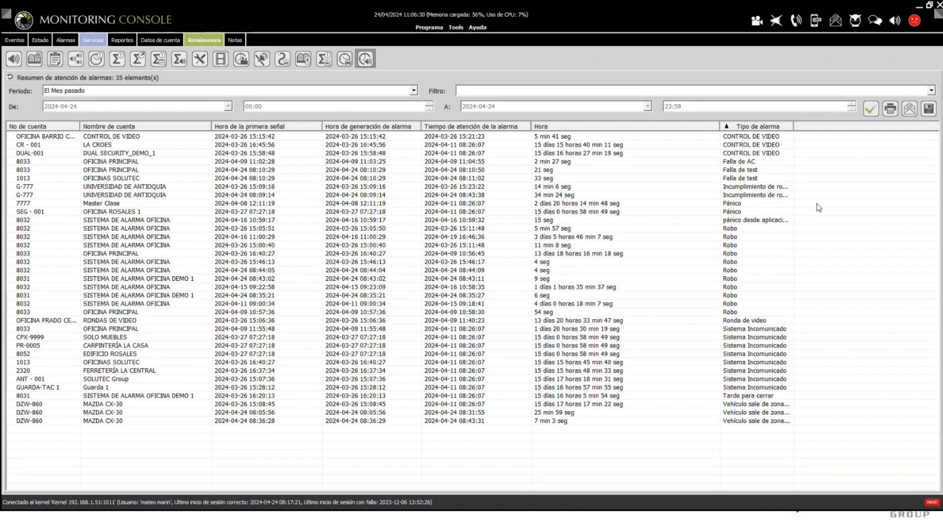
click(768, 128)
click(768, 127)
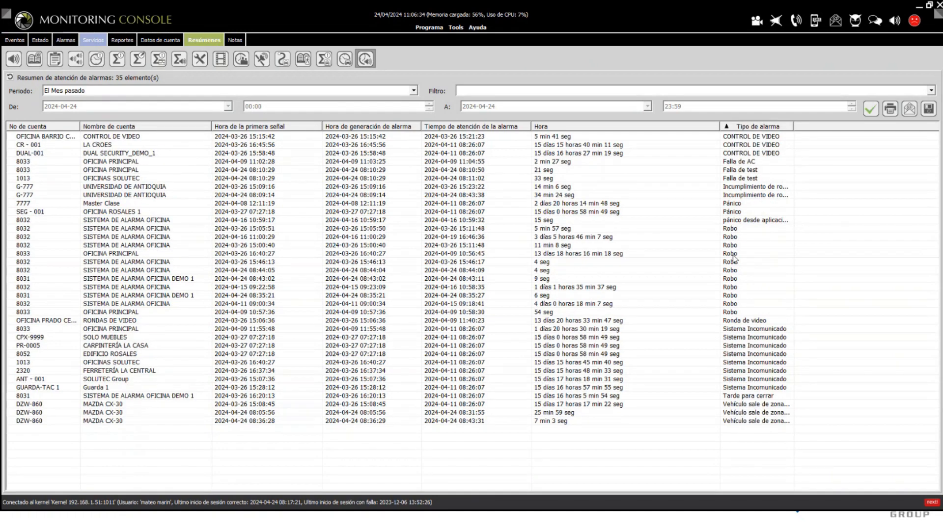
click(733, 229)
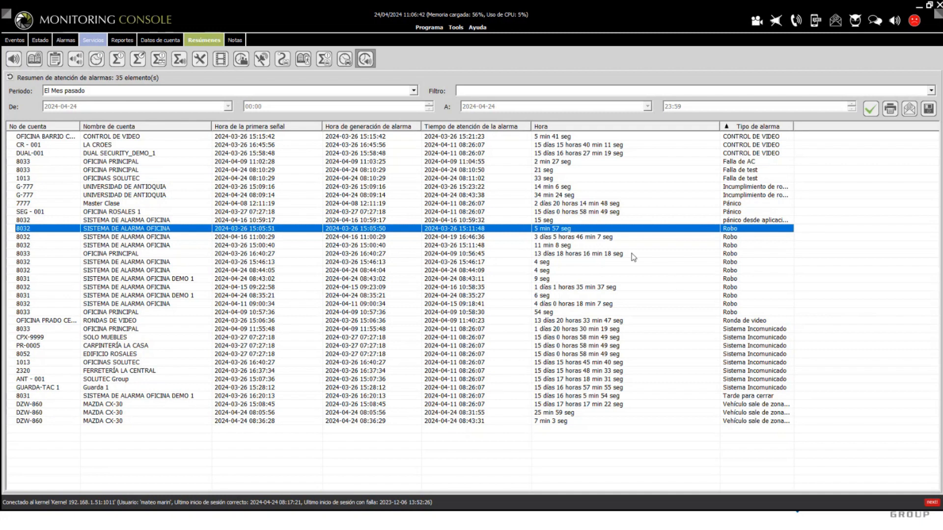
click(542, 246)
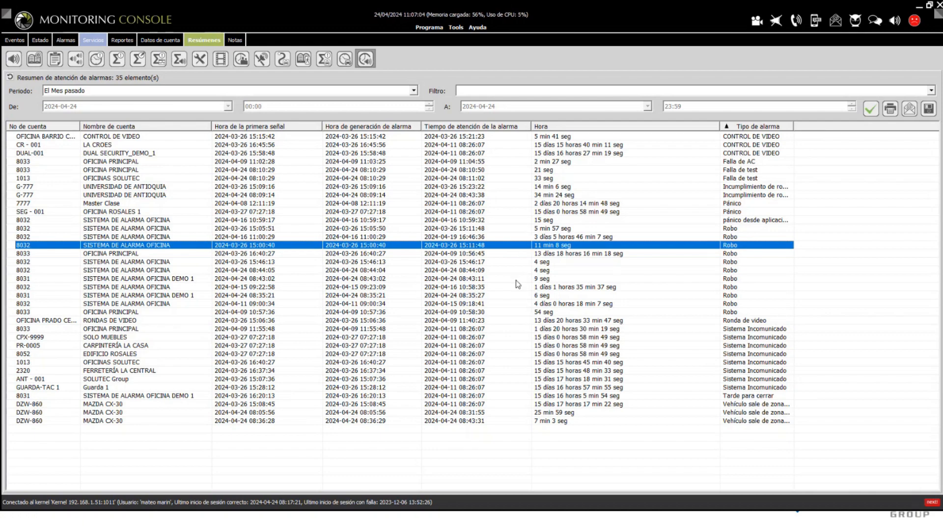
Review the lists of new and active alarms and return to the alarm attention summary.
click(67, 40)
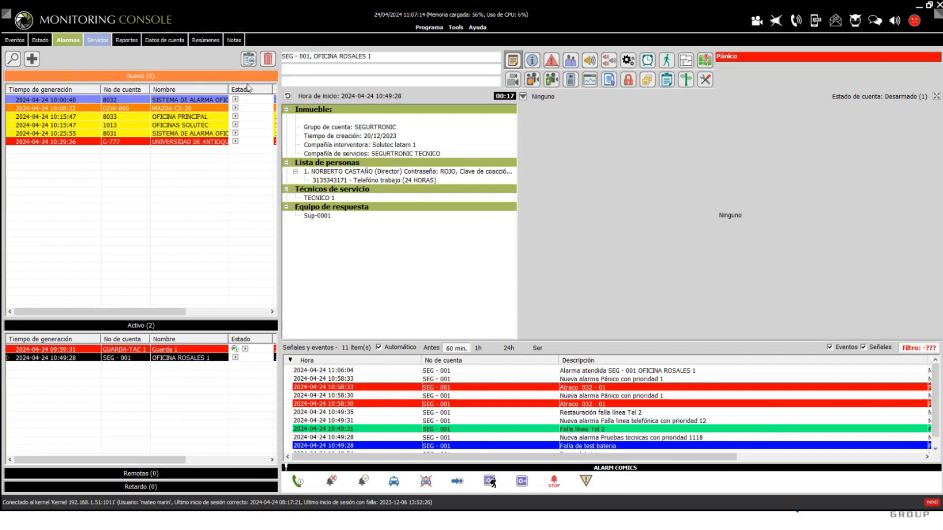
mouse_move(158, 109)
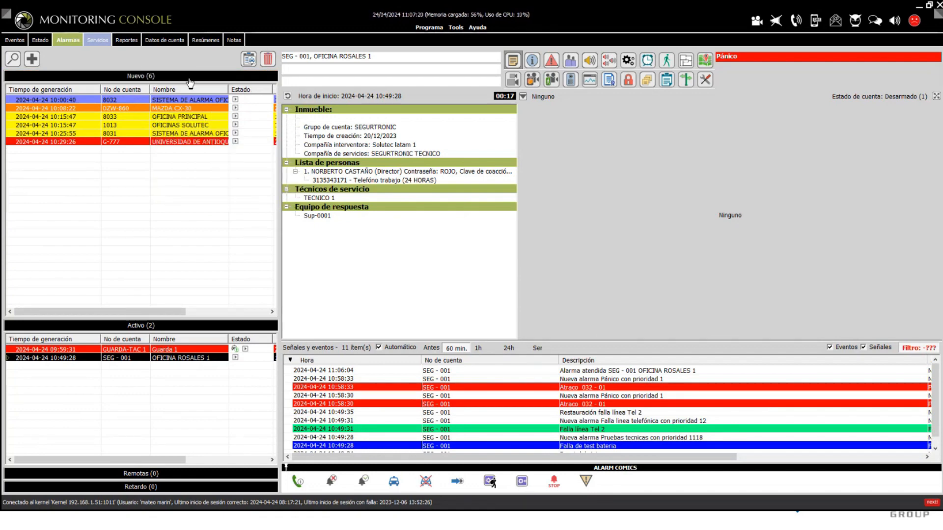
click(206, 41)
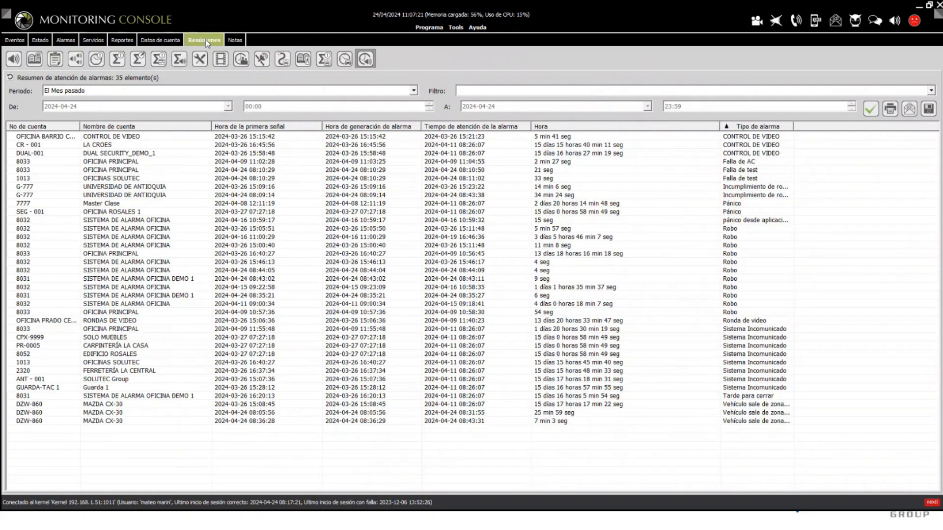